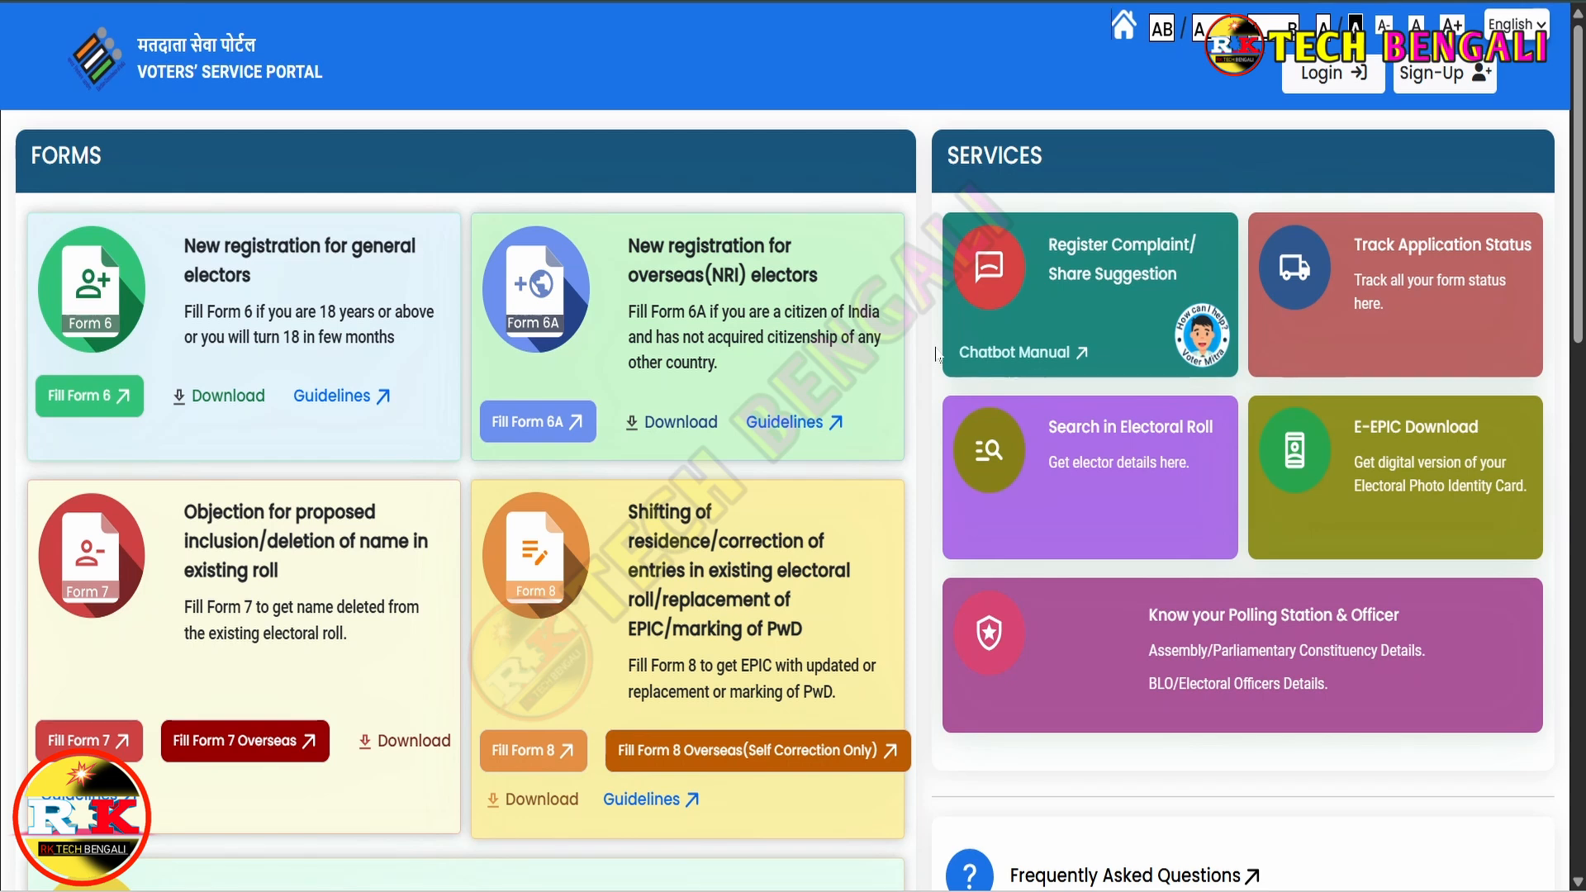
- Search Google for 'voter' and open the official Voters' Services Portal from the results
{"action": "scroll", "coordinate": [938, 356], "scroll_direction": "down", "scroll_amount": 1}
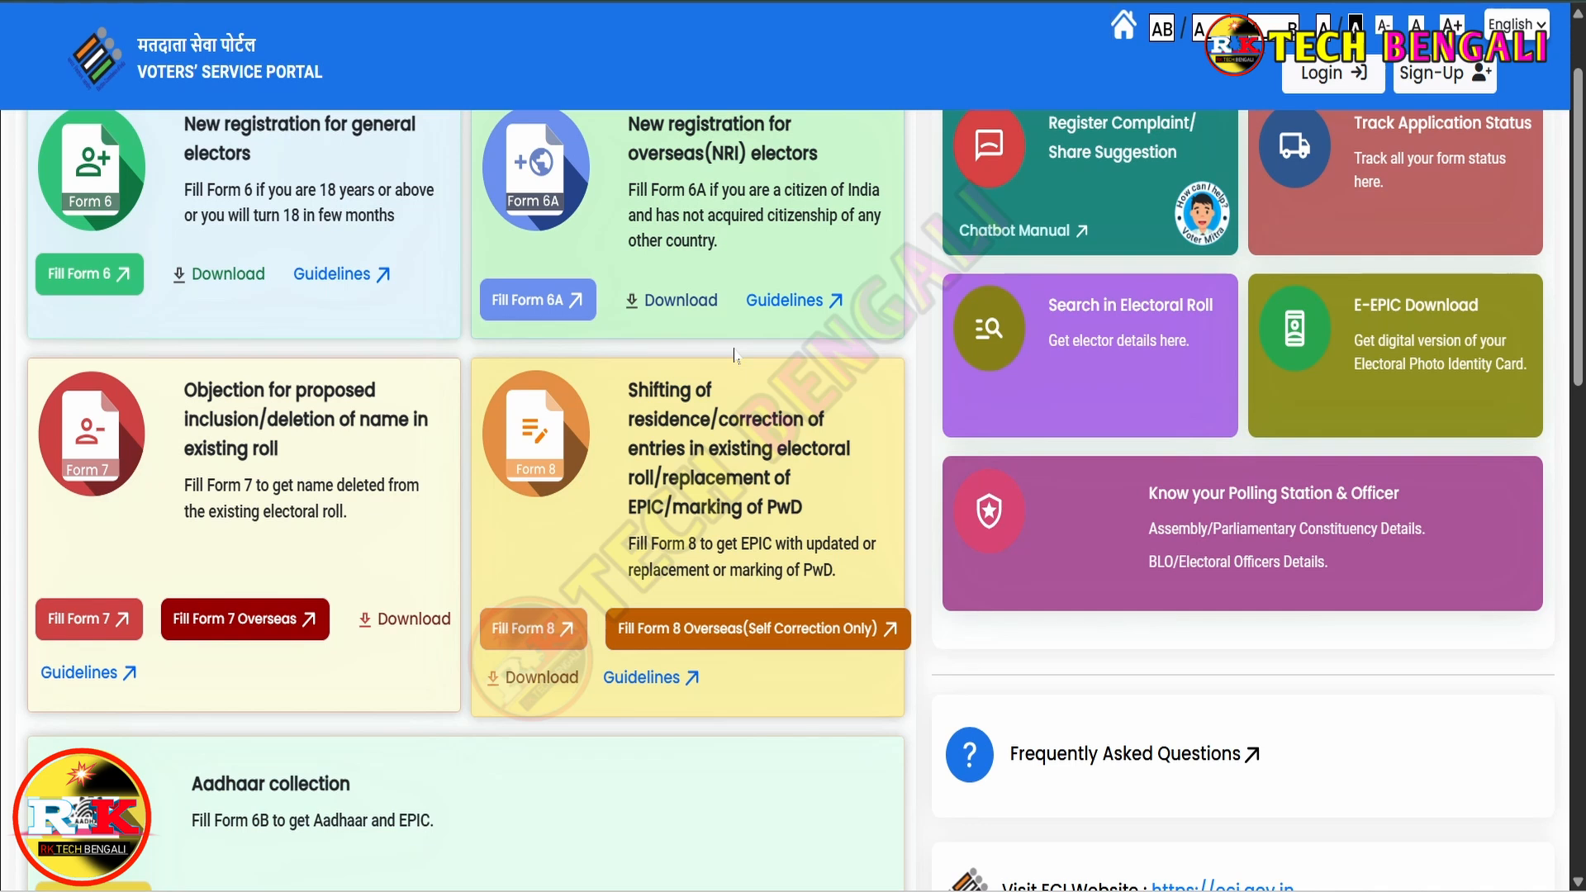
{"action": "scroll", "coordinate": [734, 355], "scroll_direction": "up", "scroll_amount": 2}
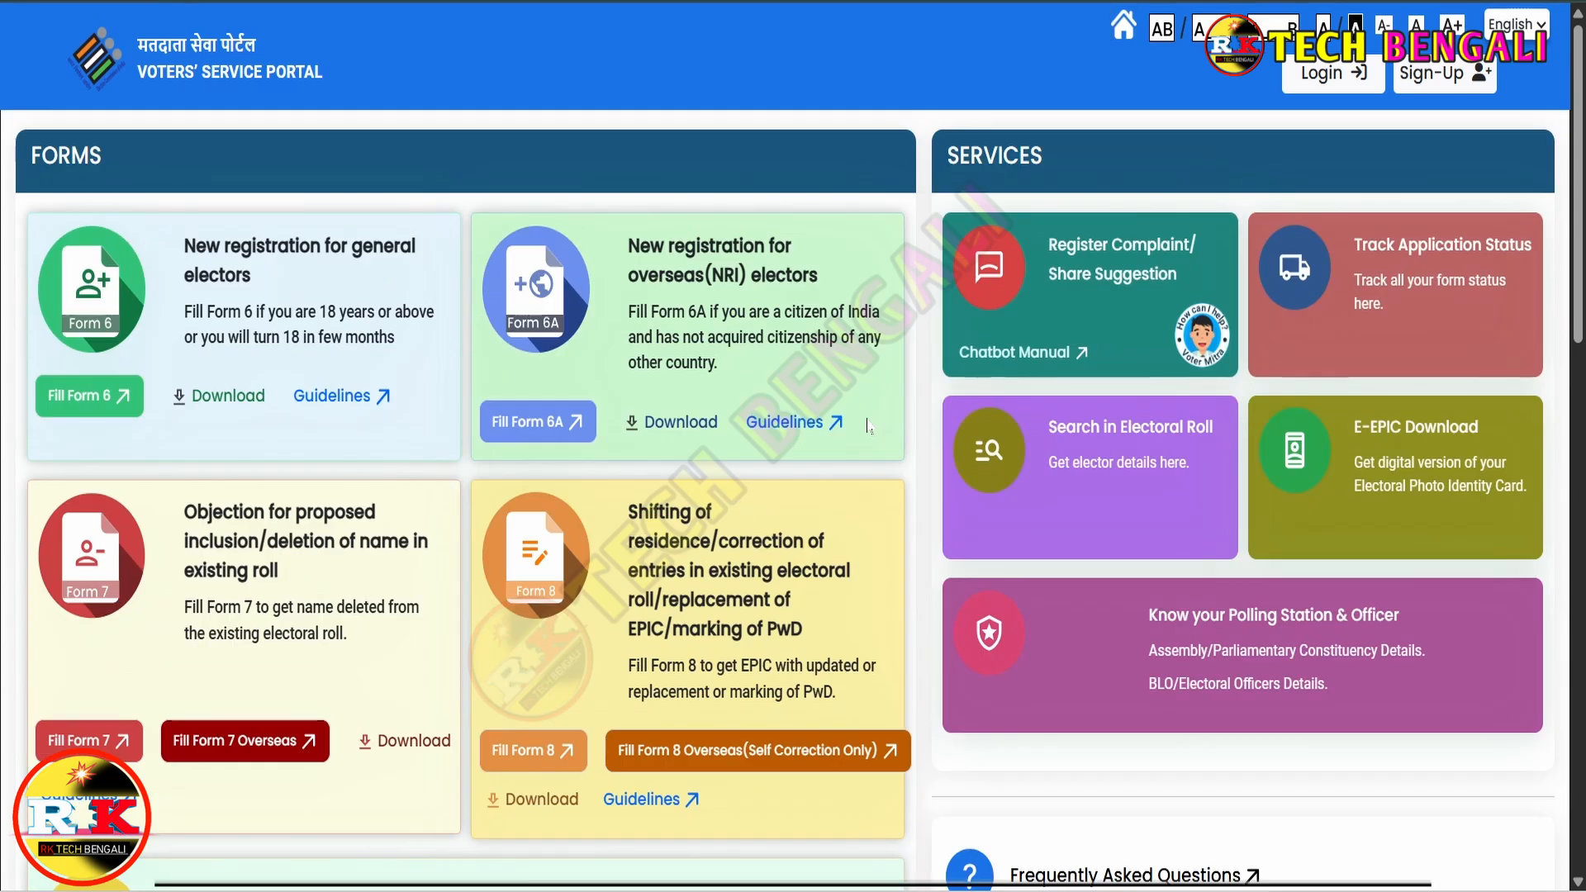
{"action": "scroll", "coordinate": [868, 425], "scroll_direction": "down", "scroll_amount": 6}
{"action": "scroll", "coordinate": [867, 425], "scroll_direction": "down", "scroll_amount": 3}
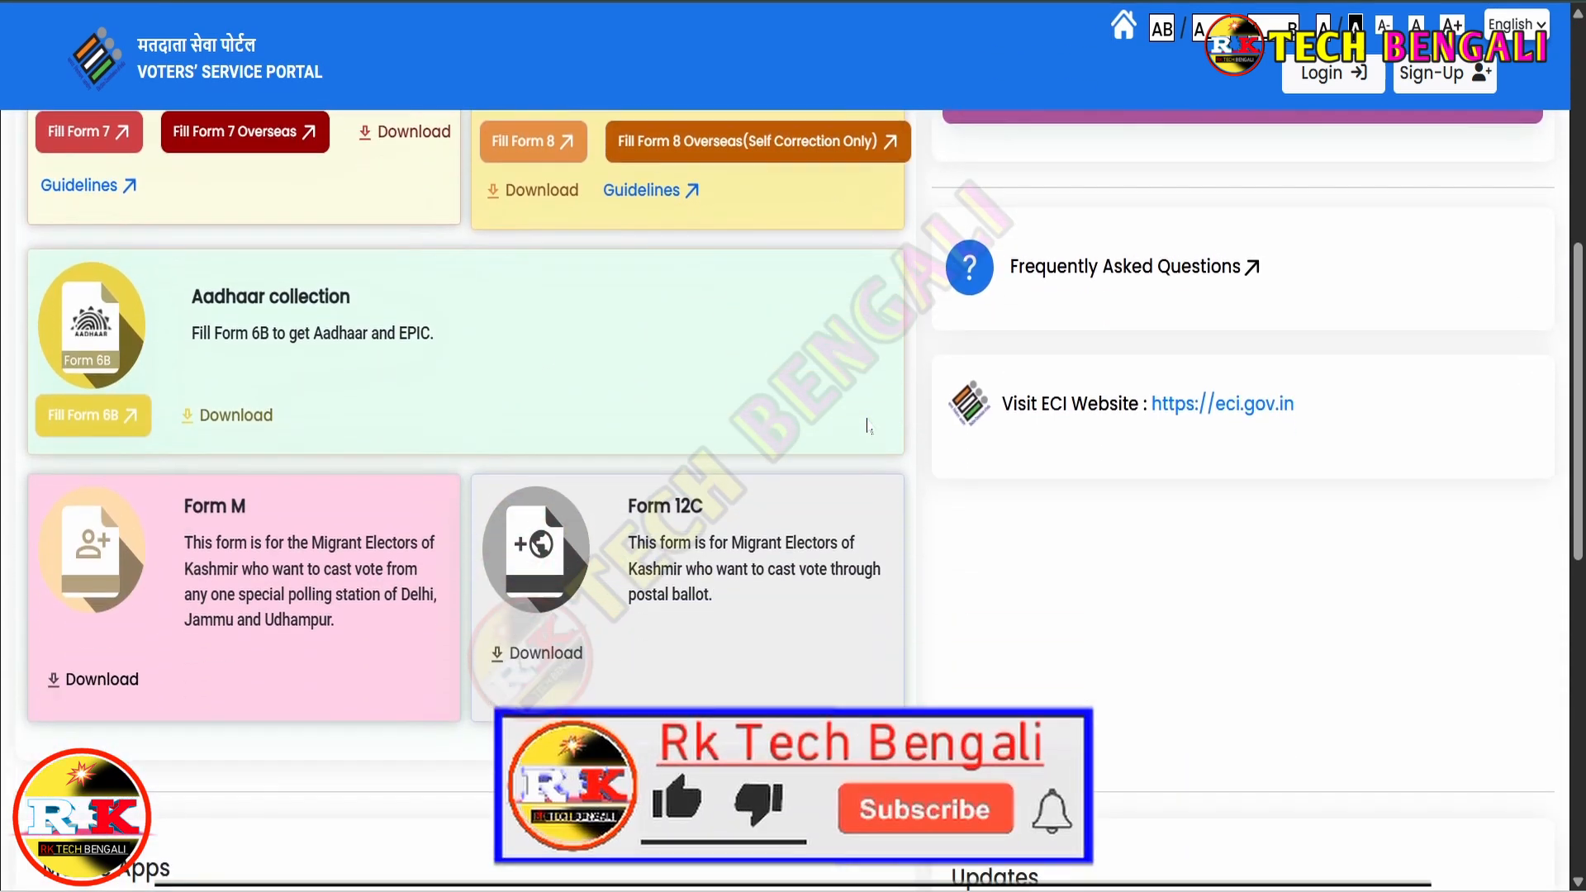
{"action": "scroll", "coordinate": [867, 425], "scroll_direction": "up", "scroll_amount": 4}
{"action": "scroll", "coordinate": [867, 425], "scroll_direction": "up", "scroll_amount": 5}
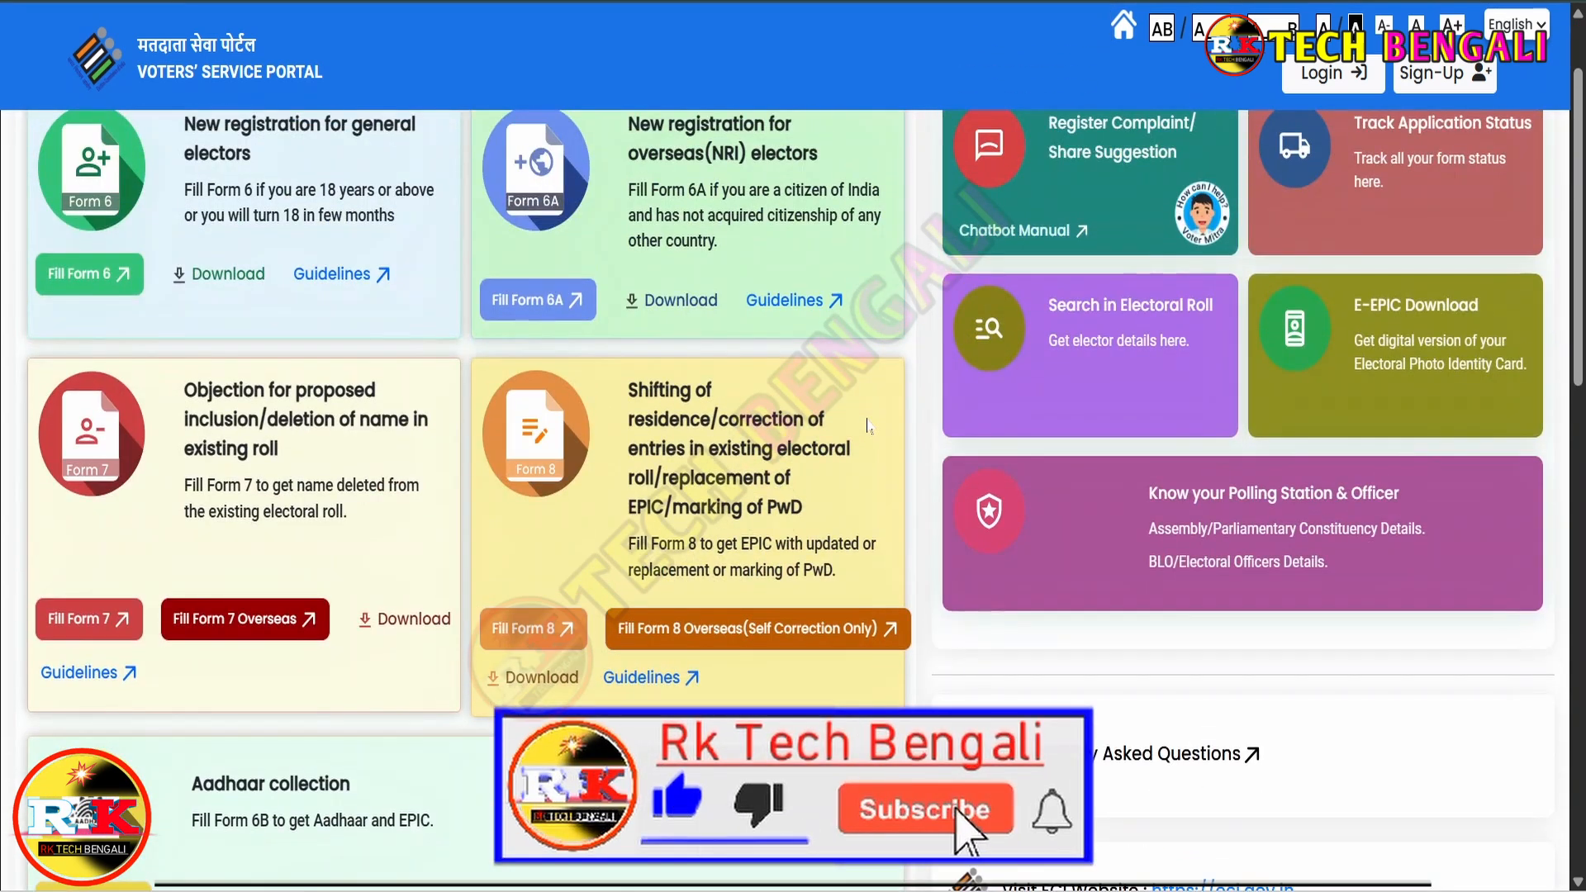
{"action": "scroll", "coordinate": [859, 420], "scroll_direction": "up", "scroll_amount": 2}
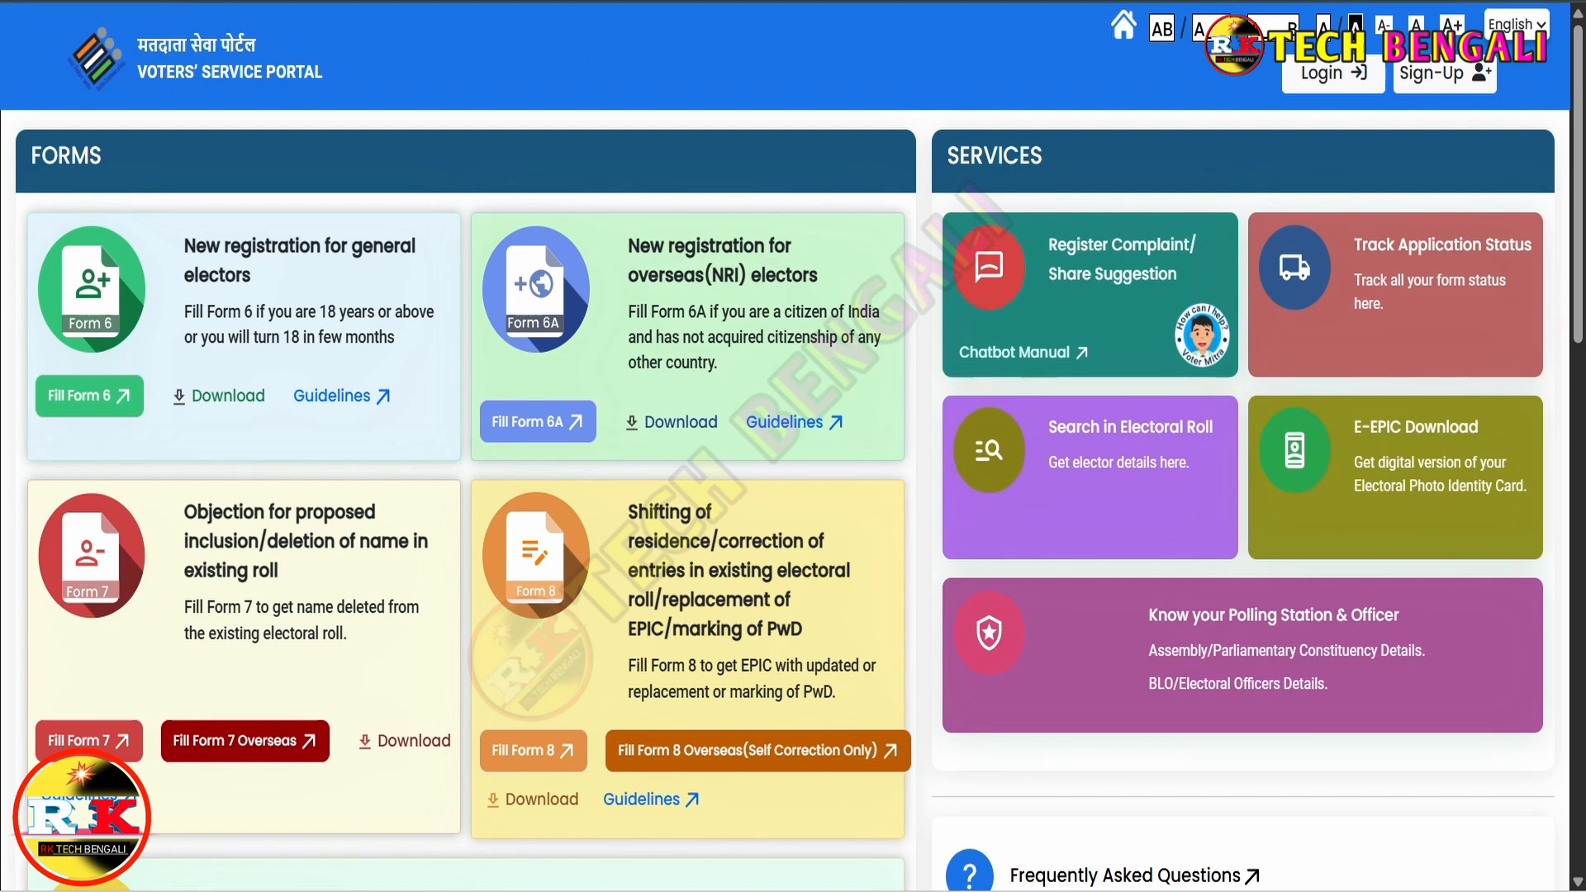
{"action": "key", "text": "ctrl+t"}
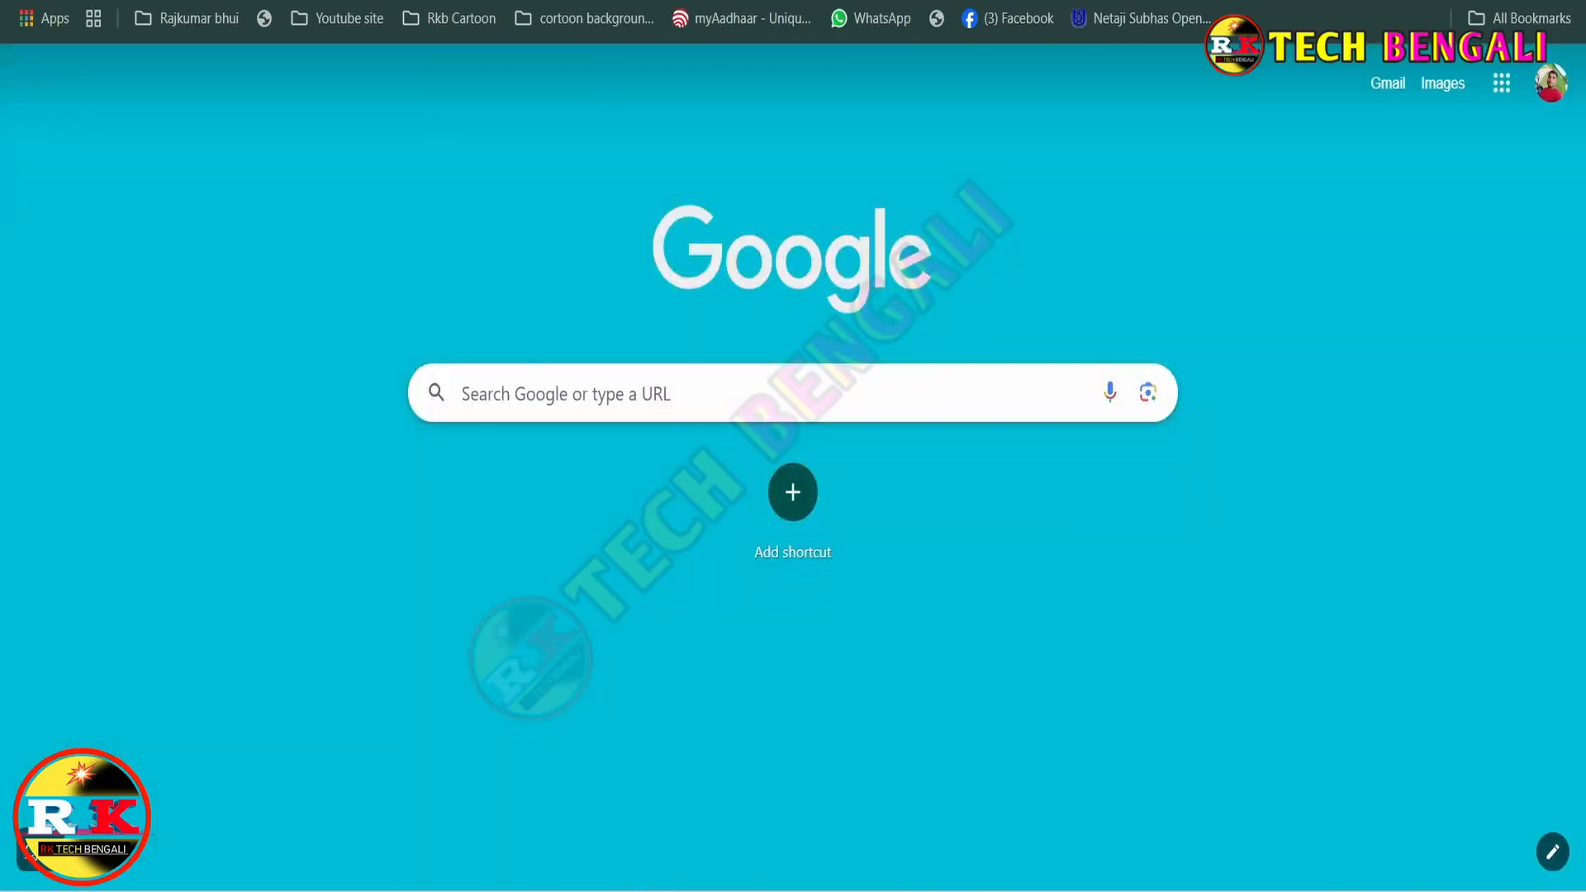
{"action": "left_click", "coordinate": [512, 395]}
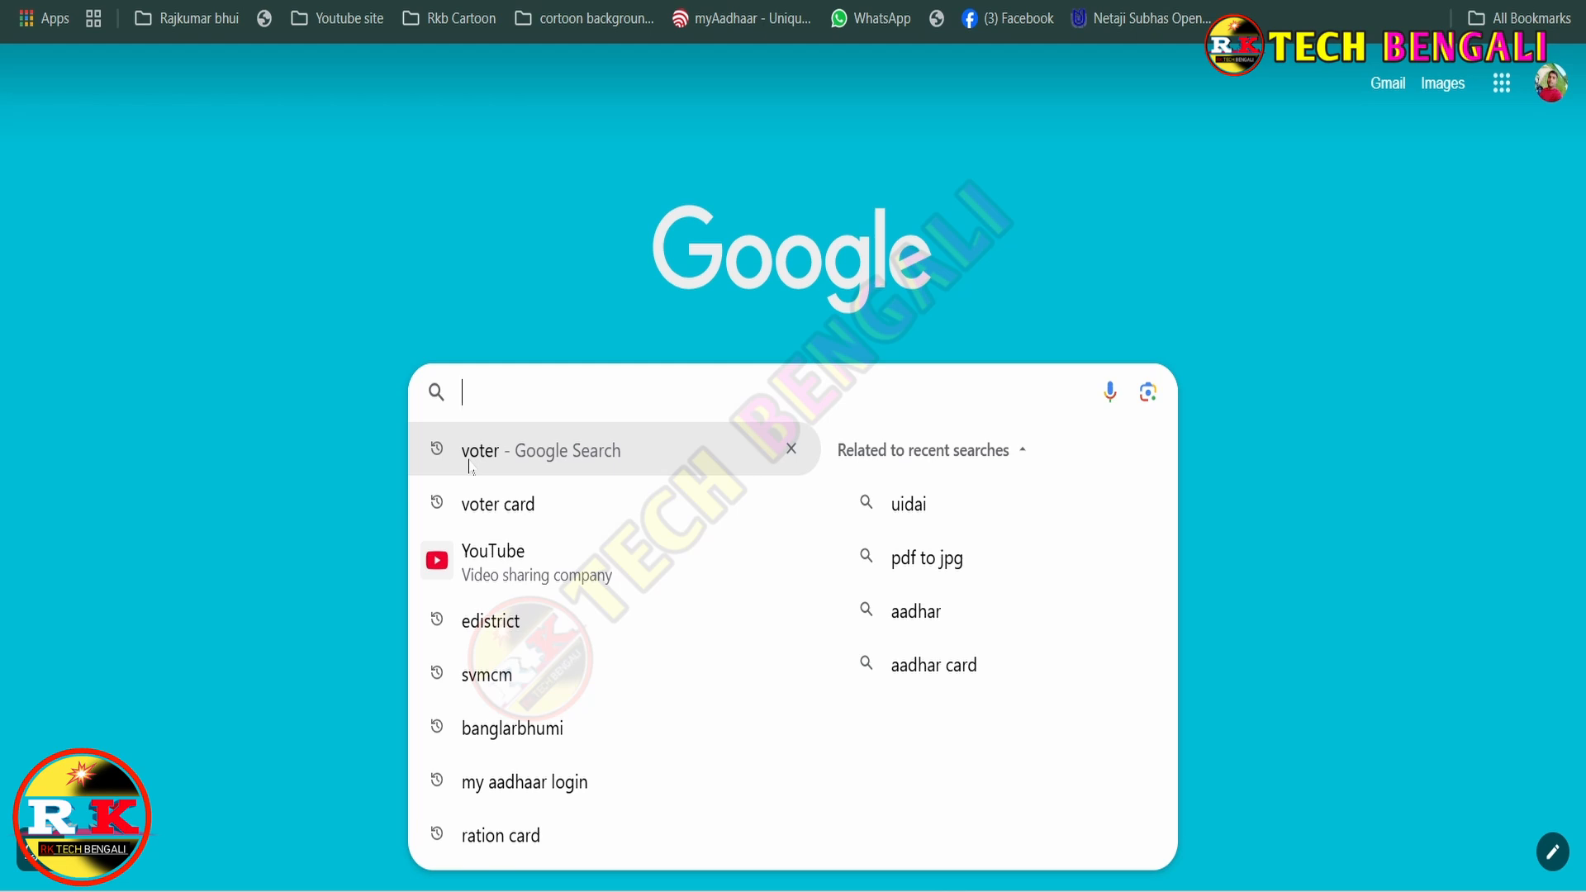
{"action": "left_click", "coordinate": [469, 466]}
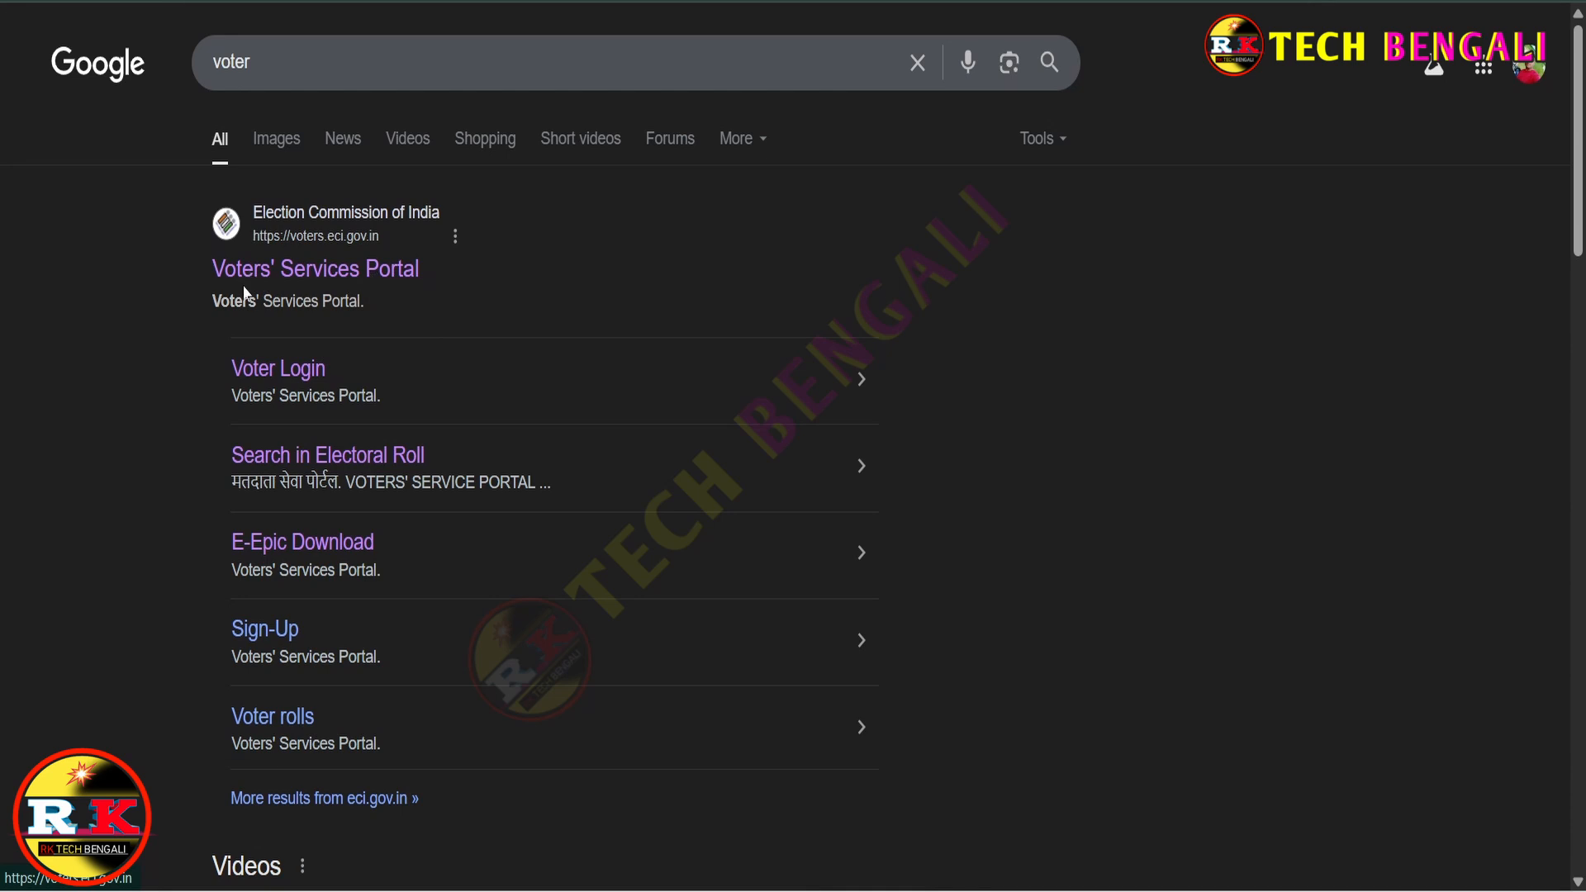
{"action": "left_click", "coordinate": [358, 280]}
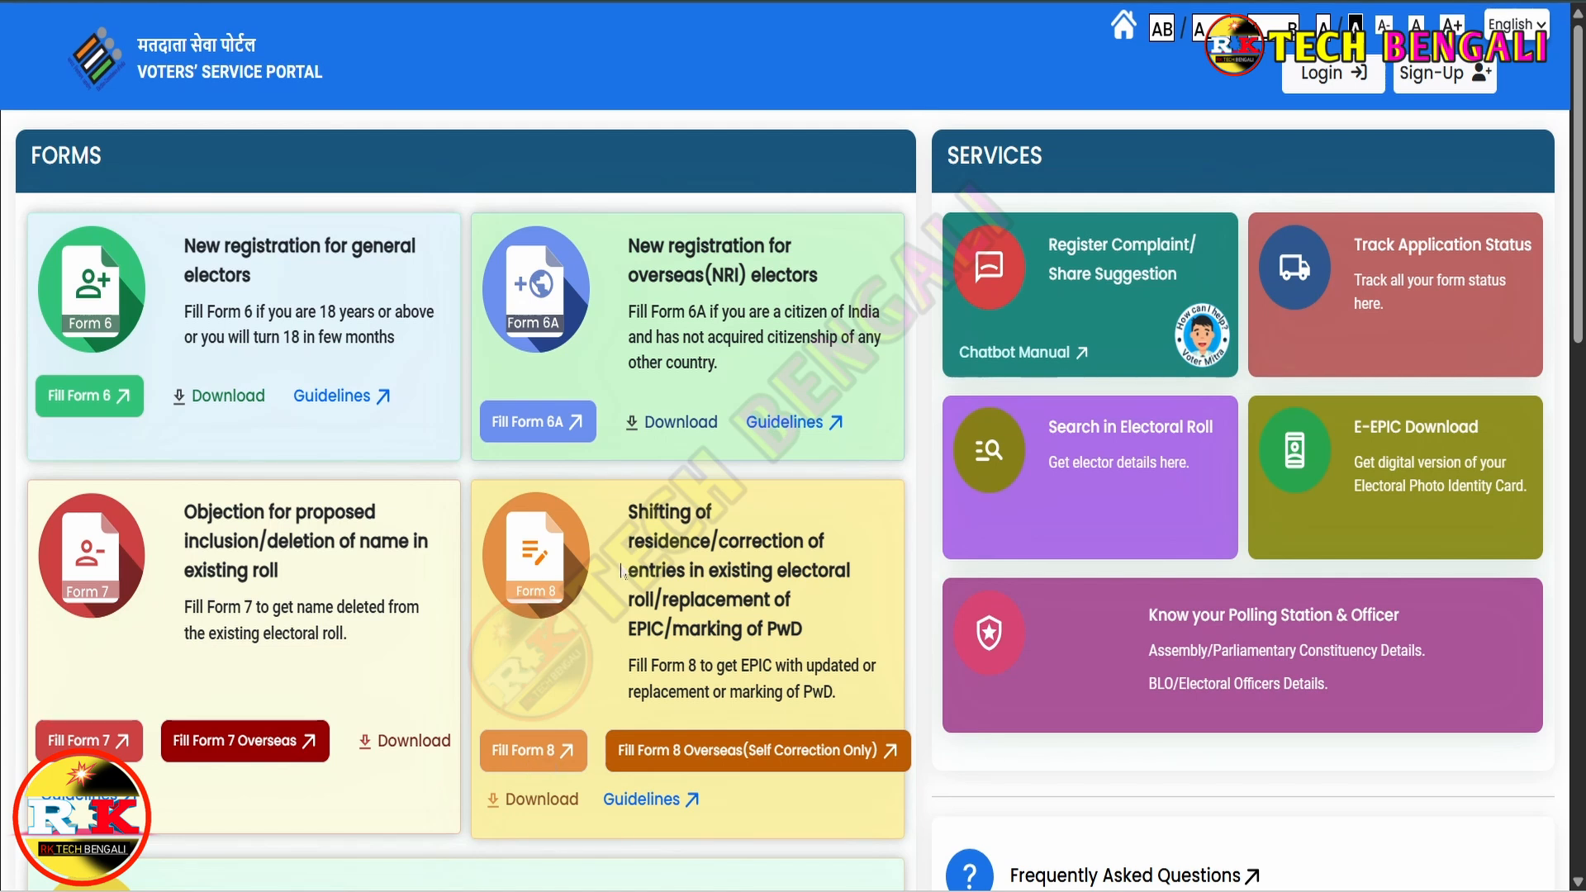
- Log in with the registered mobile number, password, captcha and the OTP sent to it
{"action": "left_click", "coordinate": [1331, 81]}
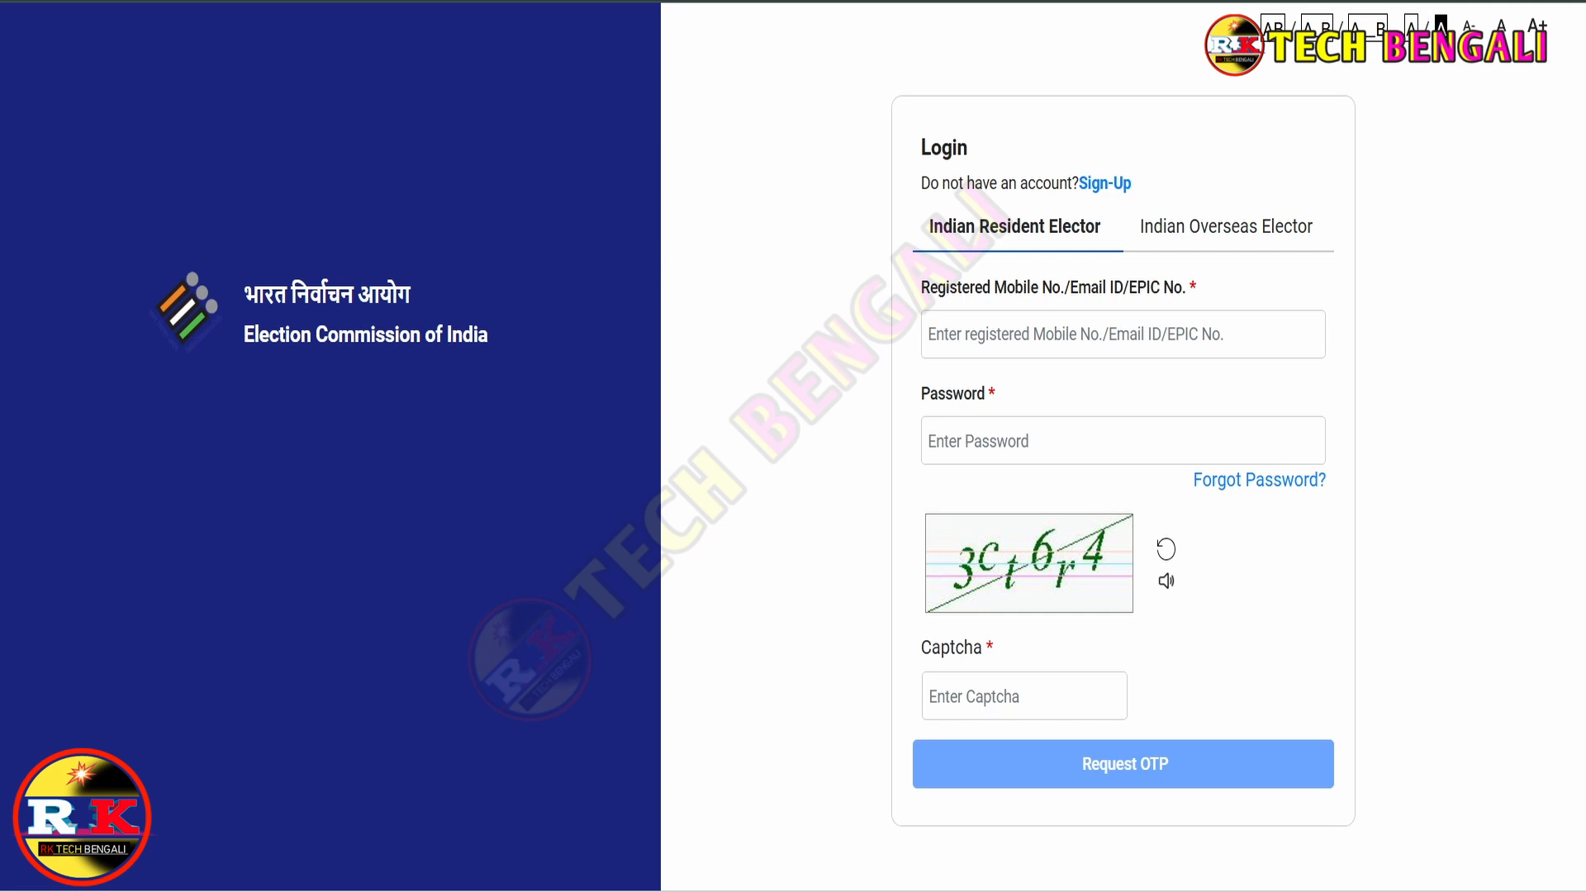
{"action": "left_click_drag", "start_coordinate": [994, 288], "coordinate": [1189, 292]}
{"action": "left_click", "coordinate": [1160, 334]}
{"action": "left_click", "coordinate": [1163, 765]}
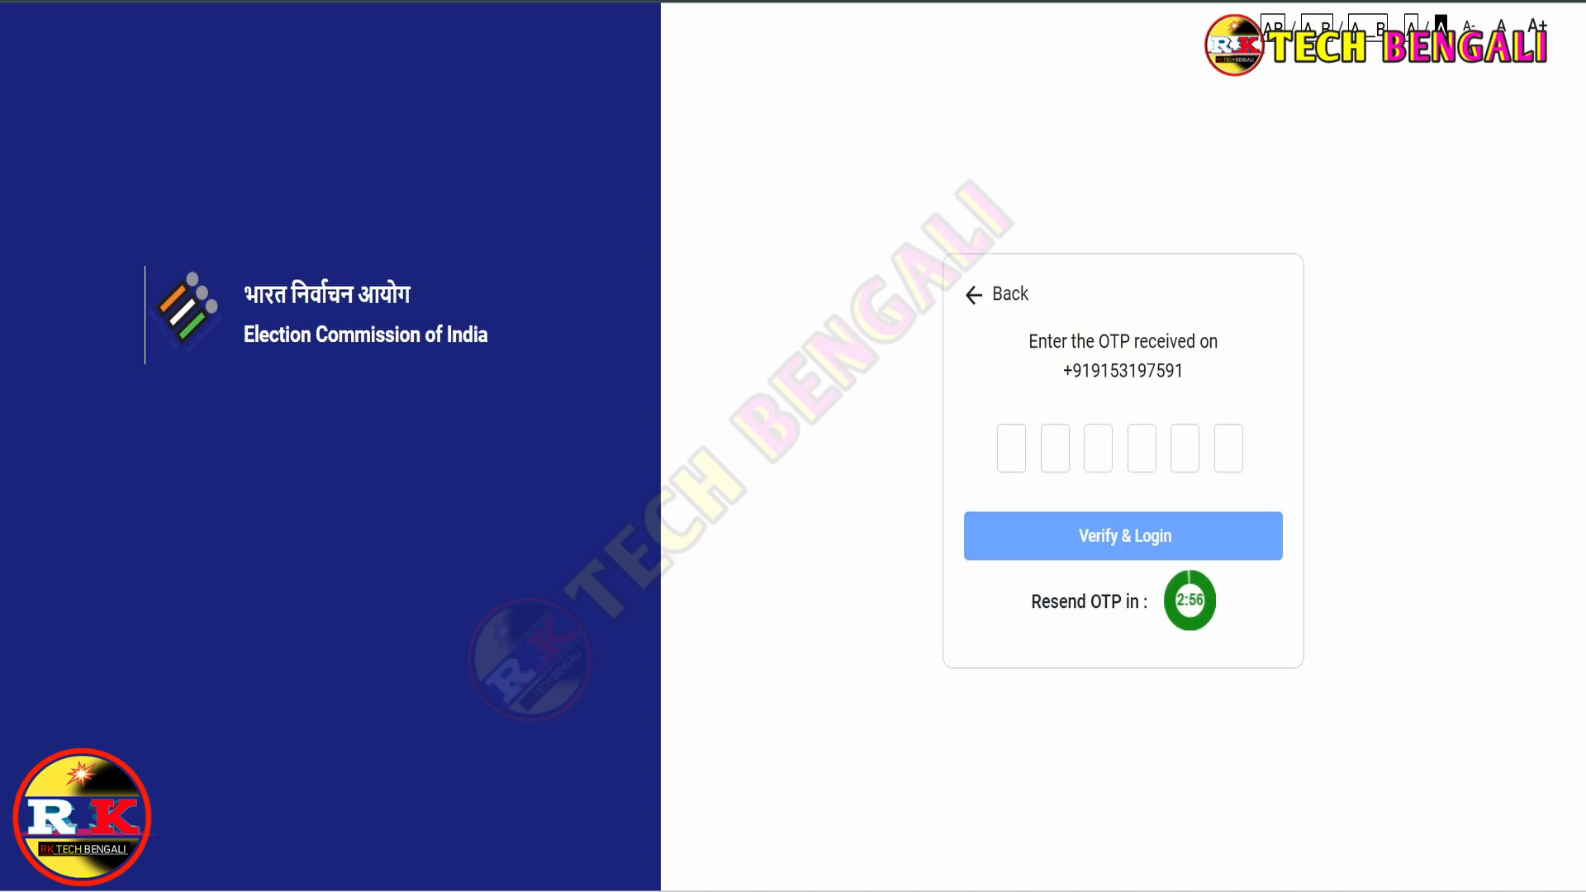
{"action": "left_click_drag", "start_coordinate": [1072, 370], "coordinate": [1183, 370]}
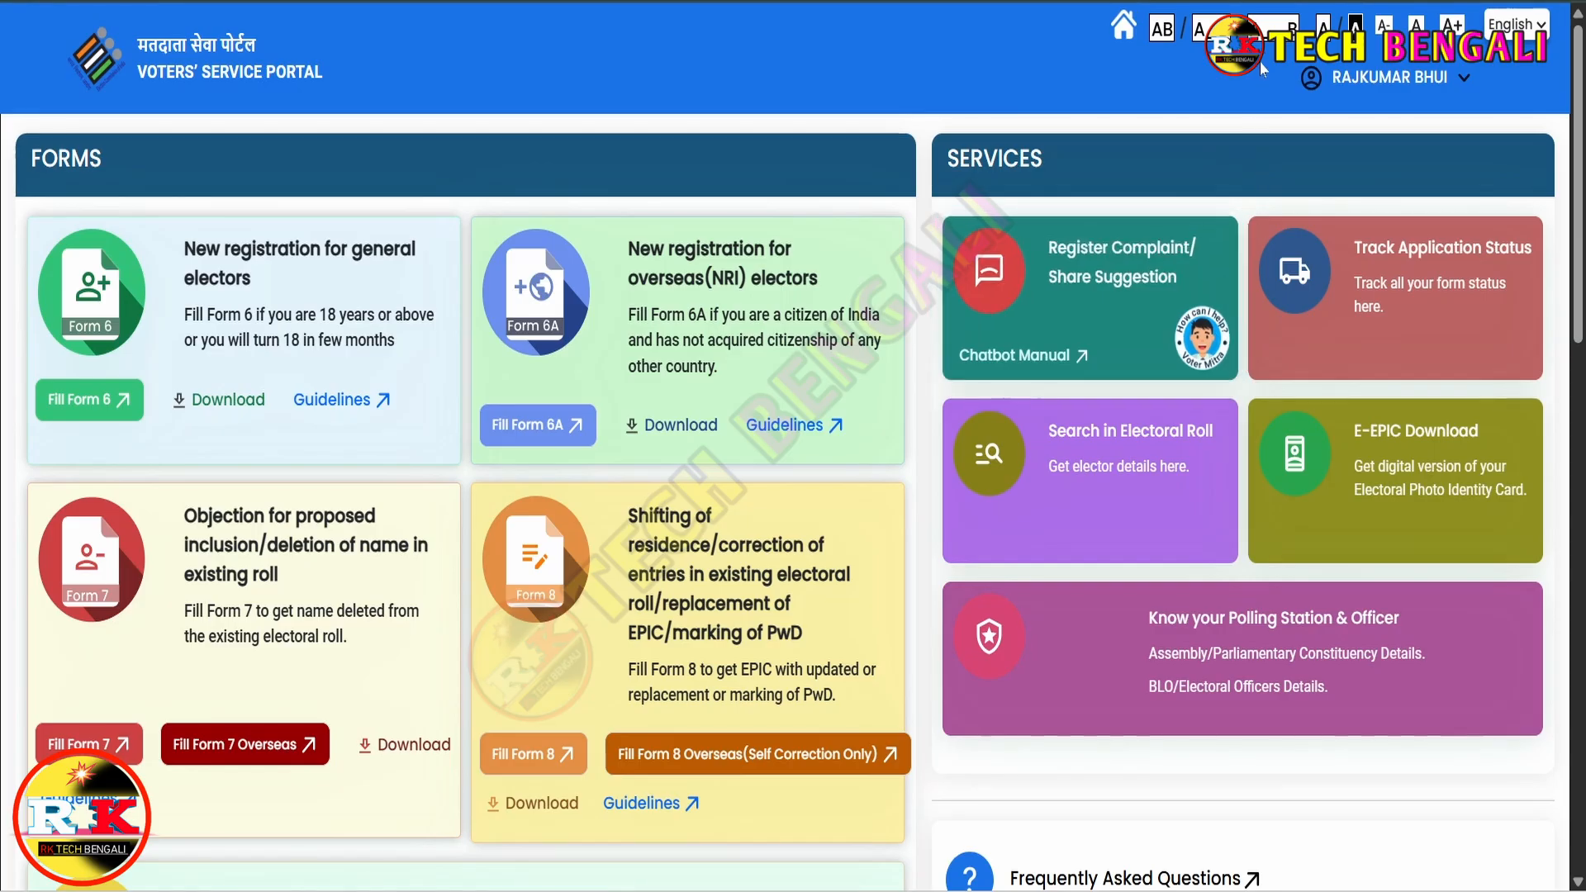
- Start a Form 8 shifting-of-residence application from the signed-in home page
{"action": "left_click", "coordinate": [1330, 80]}
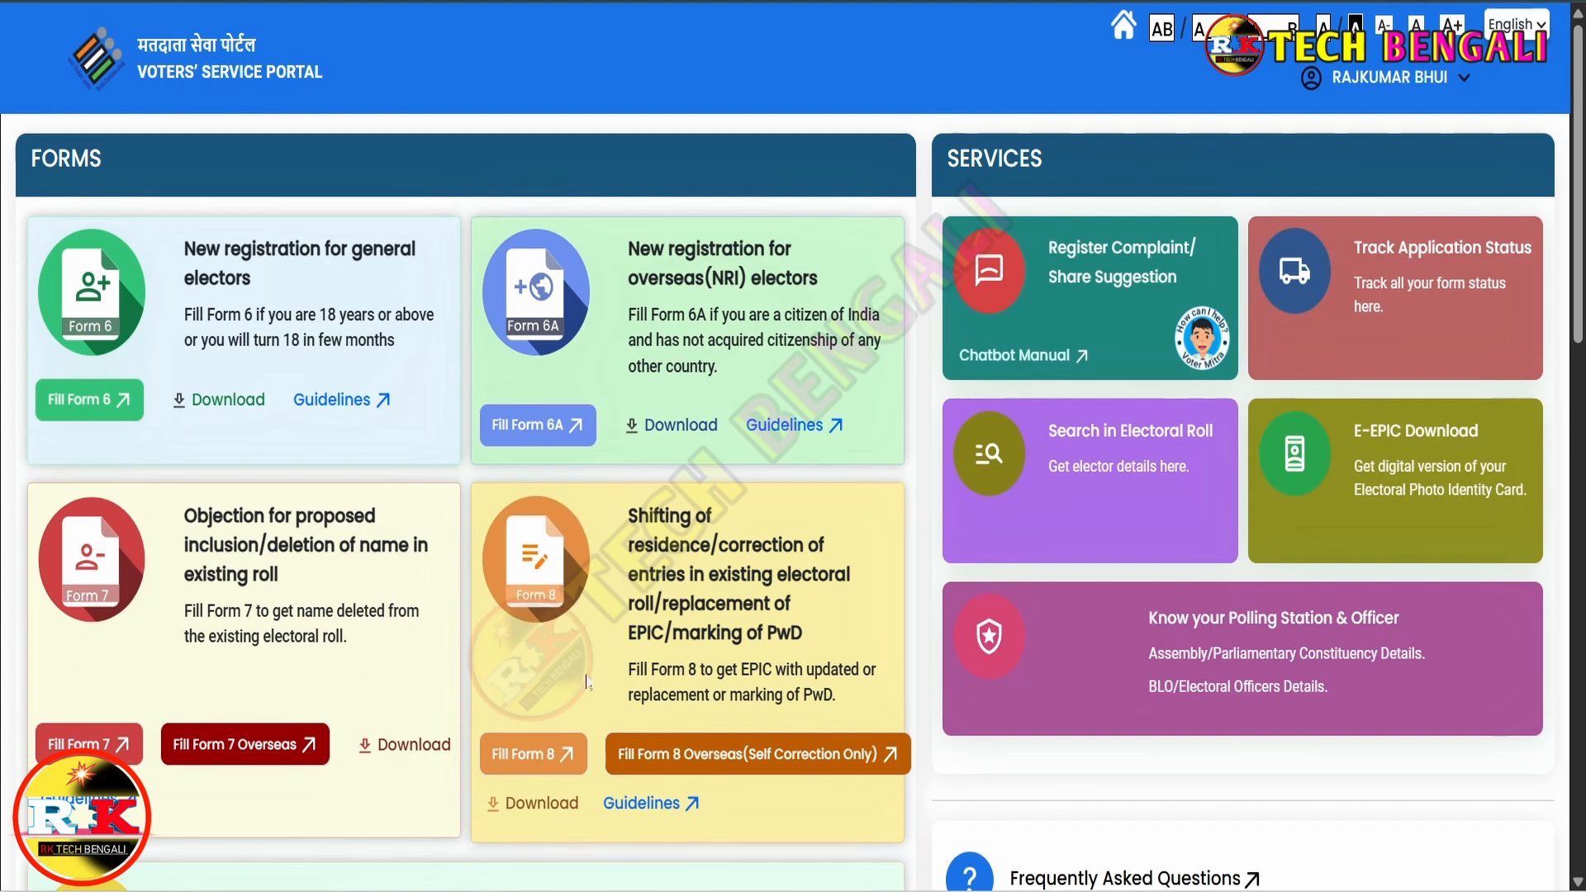
{"action": "left_click", "coordinate": [558, 758]}
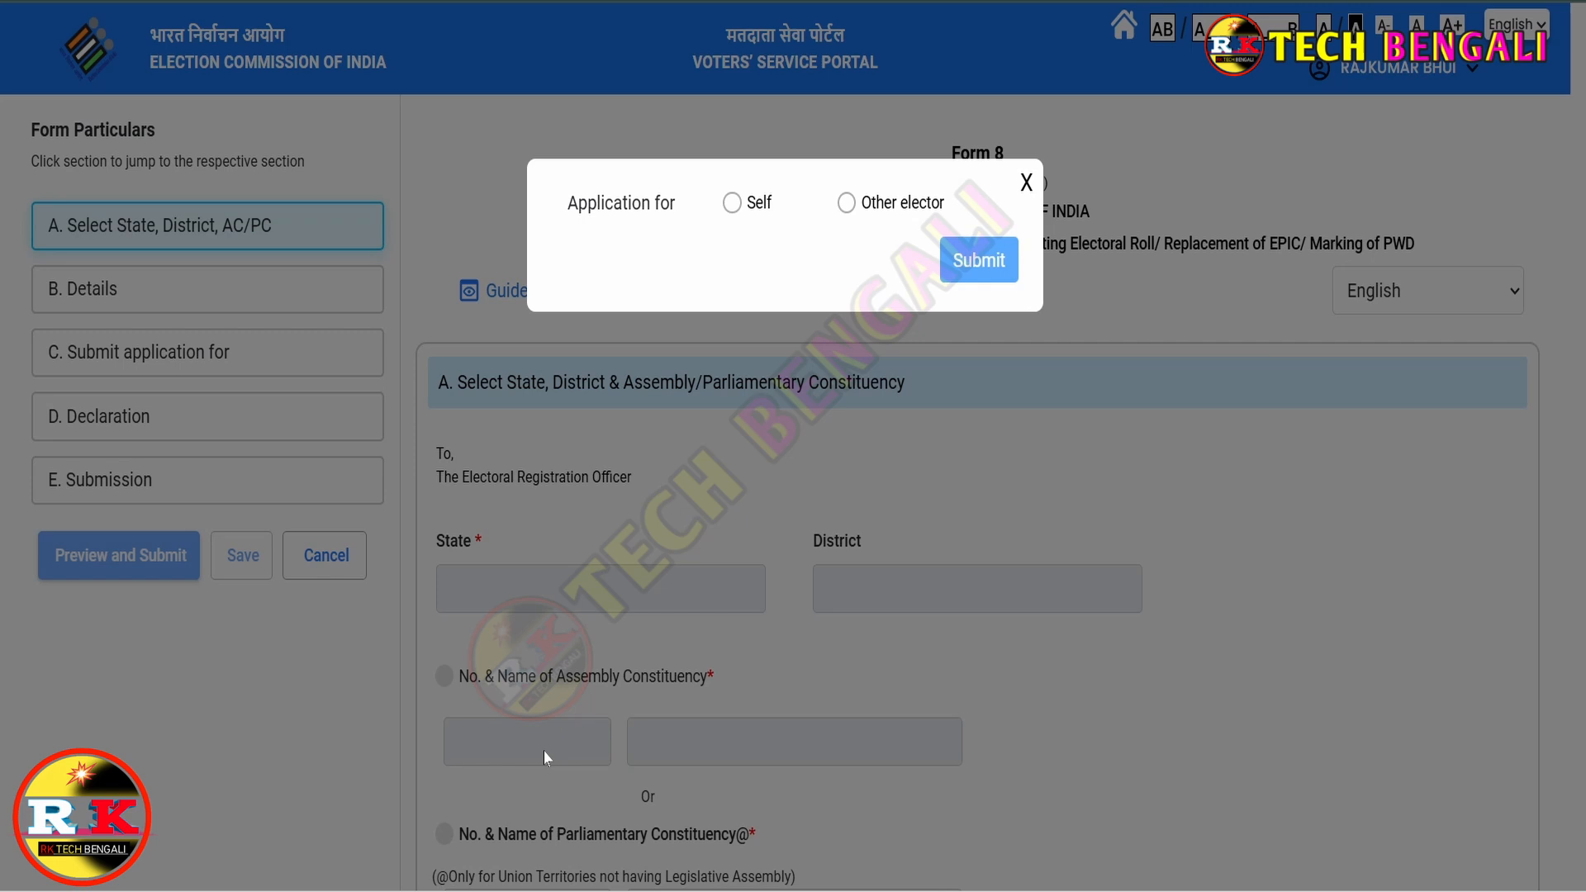
{"action": "left_click", "coordinate": [731, 203]}
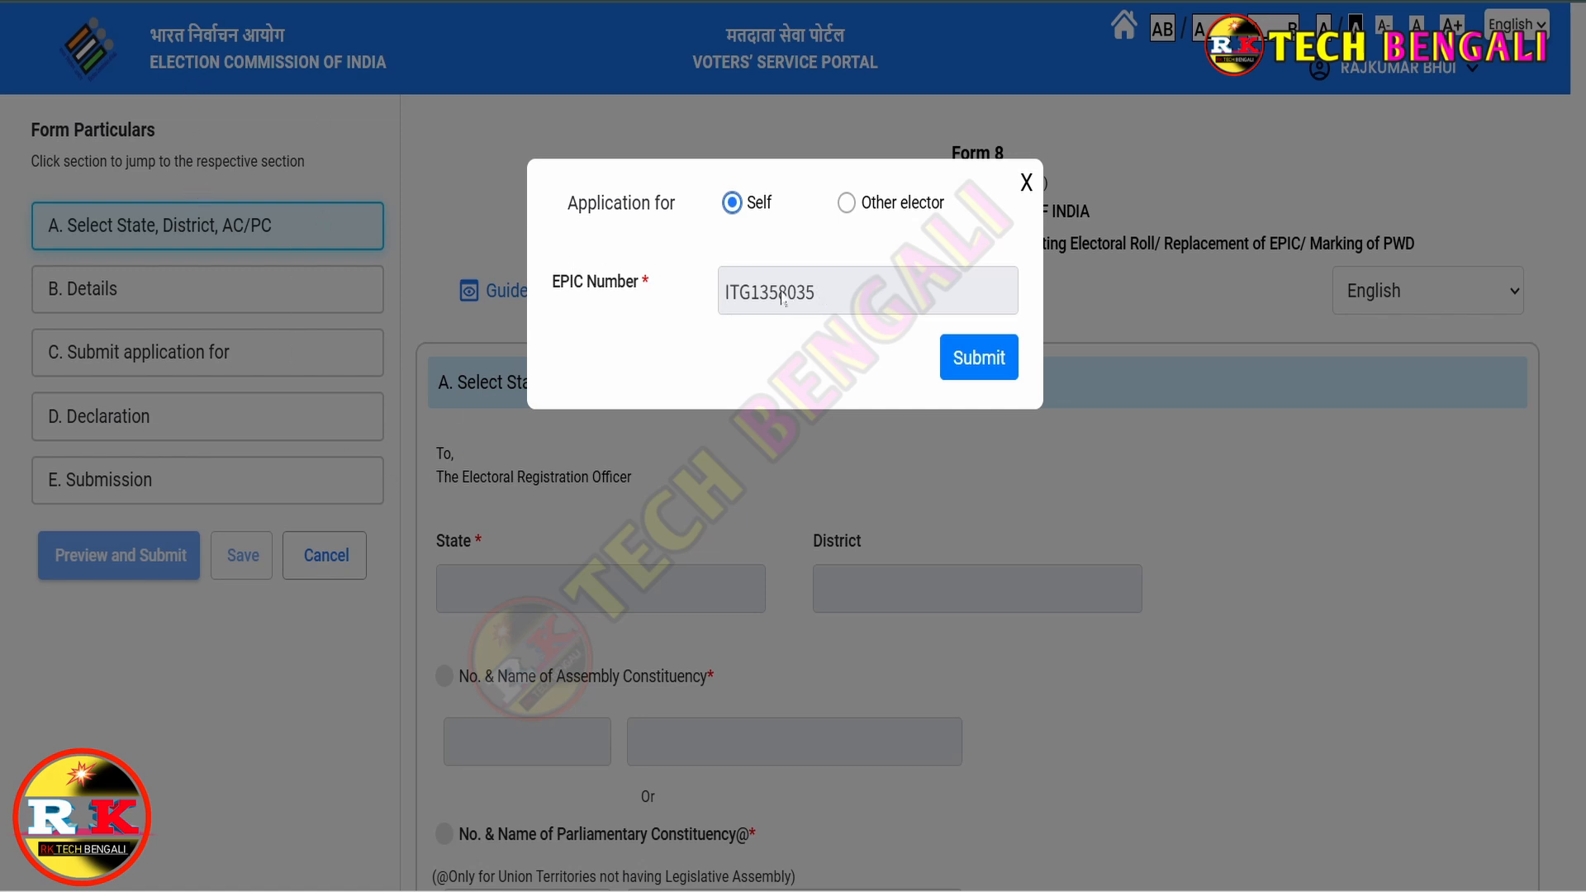
{"action": "left_click", "coordinate": [847, 204]}
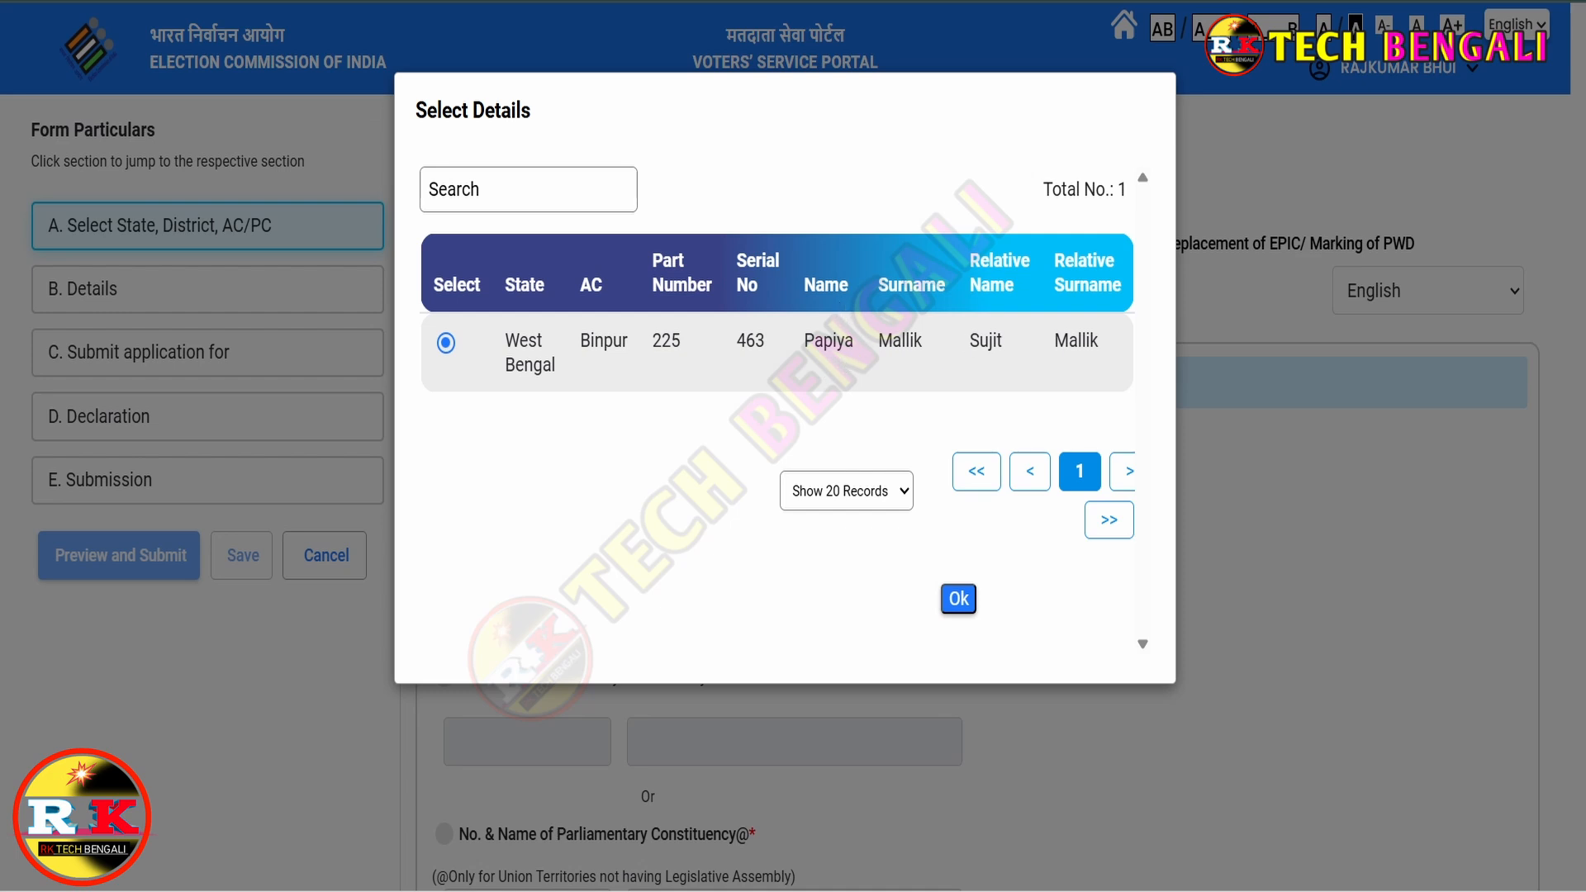
{"action": "left_click", "coordinate": [959, 598]}
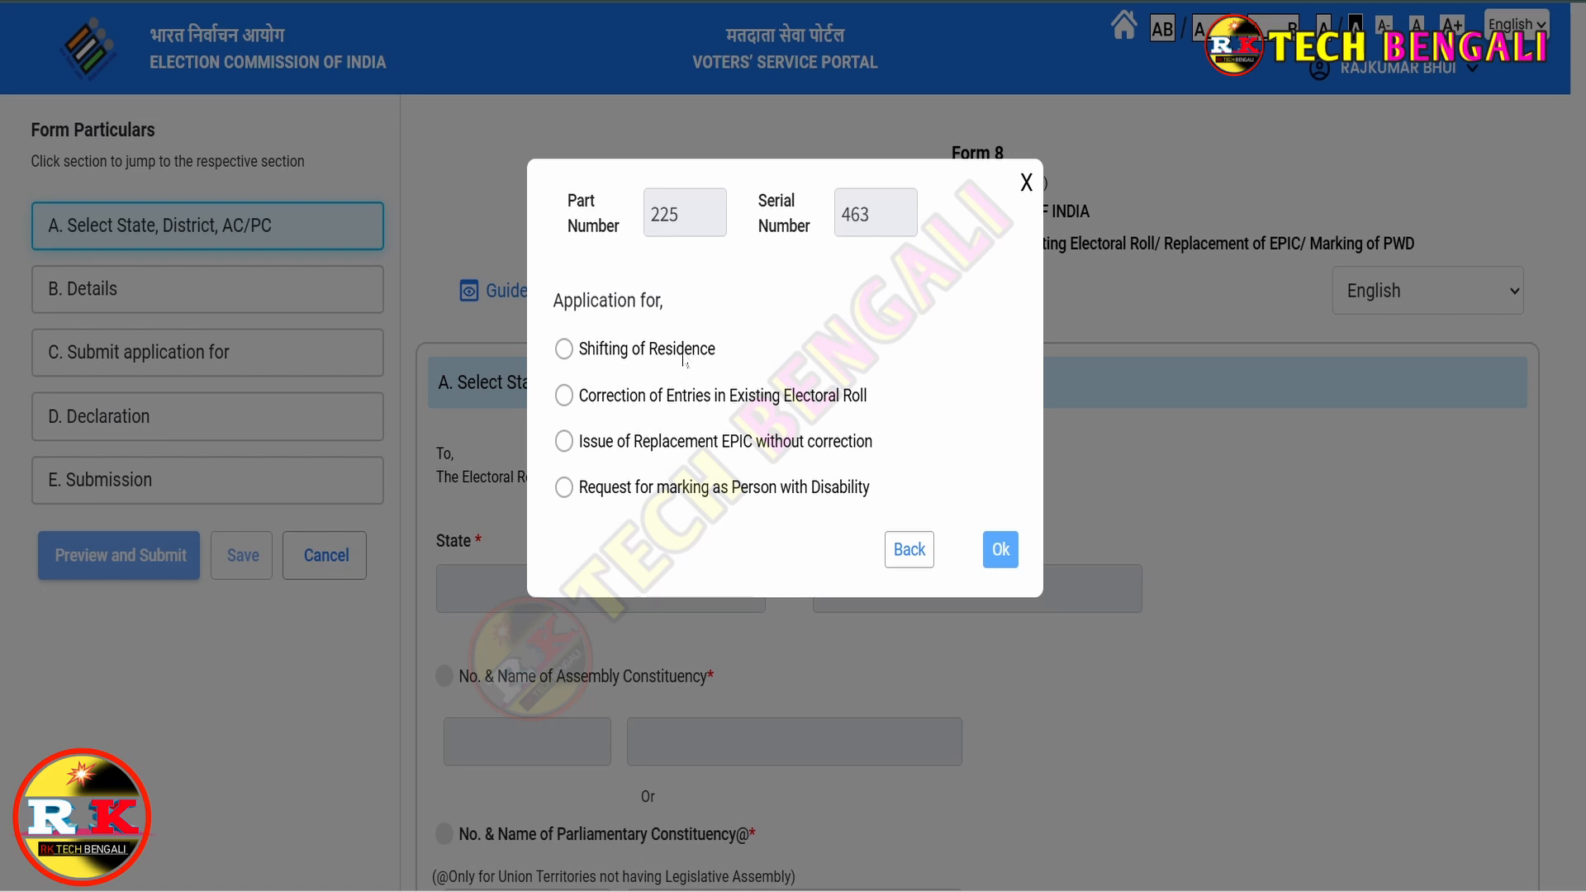
- Set the application type to Shifting of Residence, Outside Assembly Constituency
{"action": "left_click", "coordinate": [564, 350]}
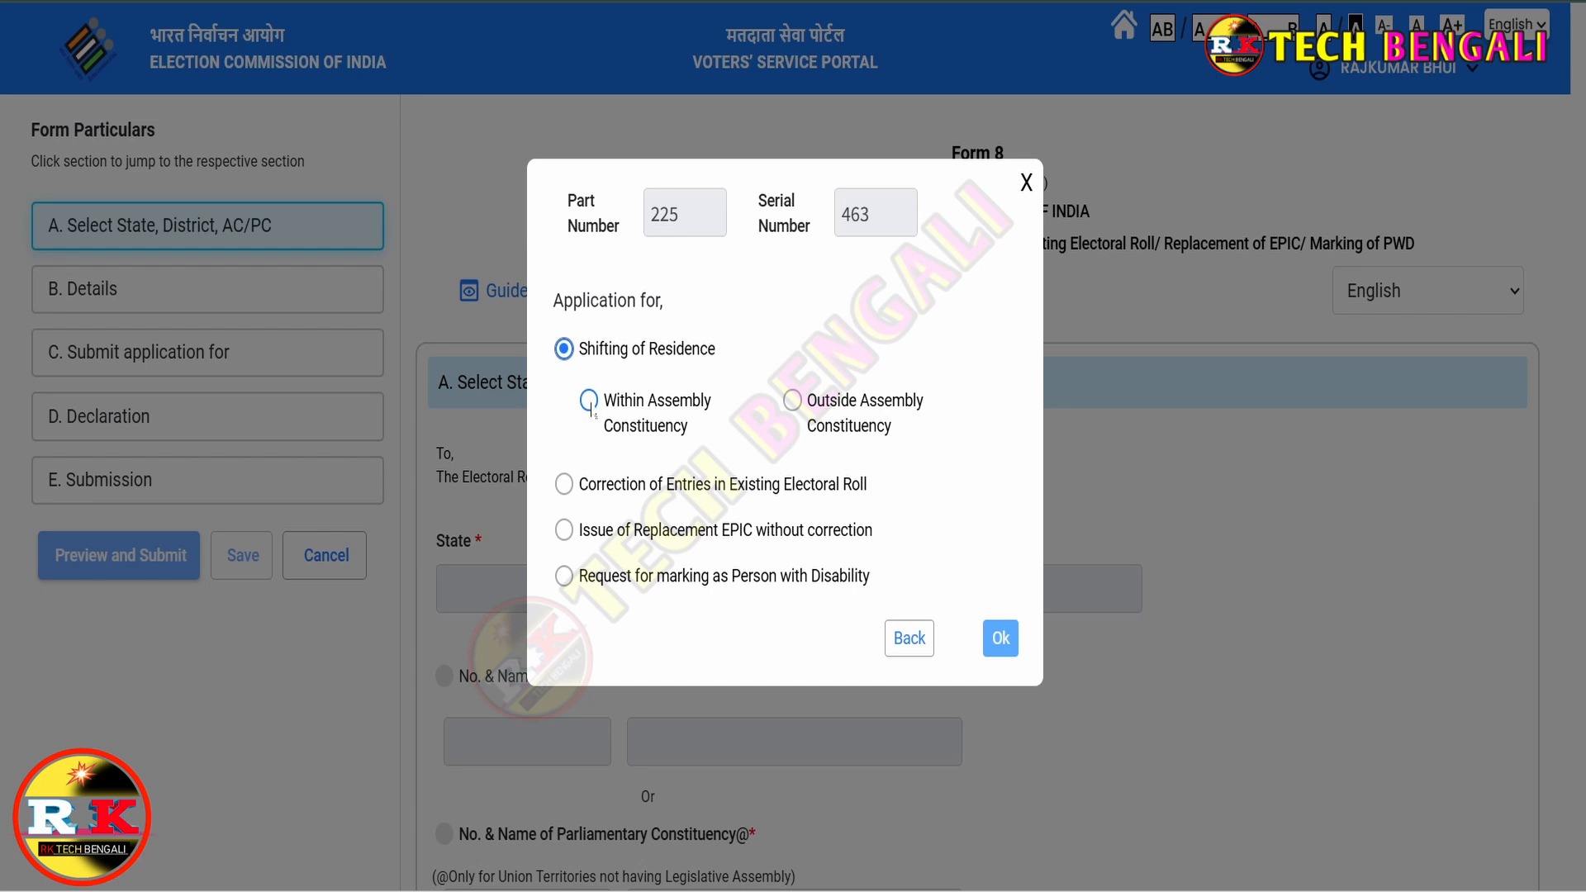
{"action": "left_click", "coordinate": [793, 408]}
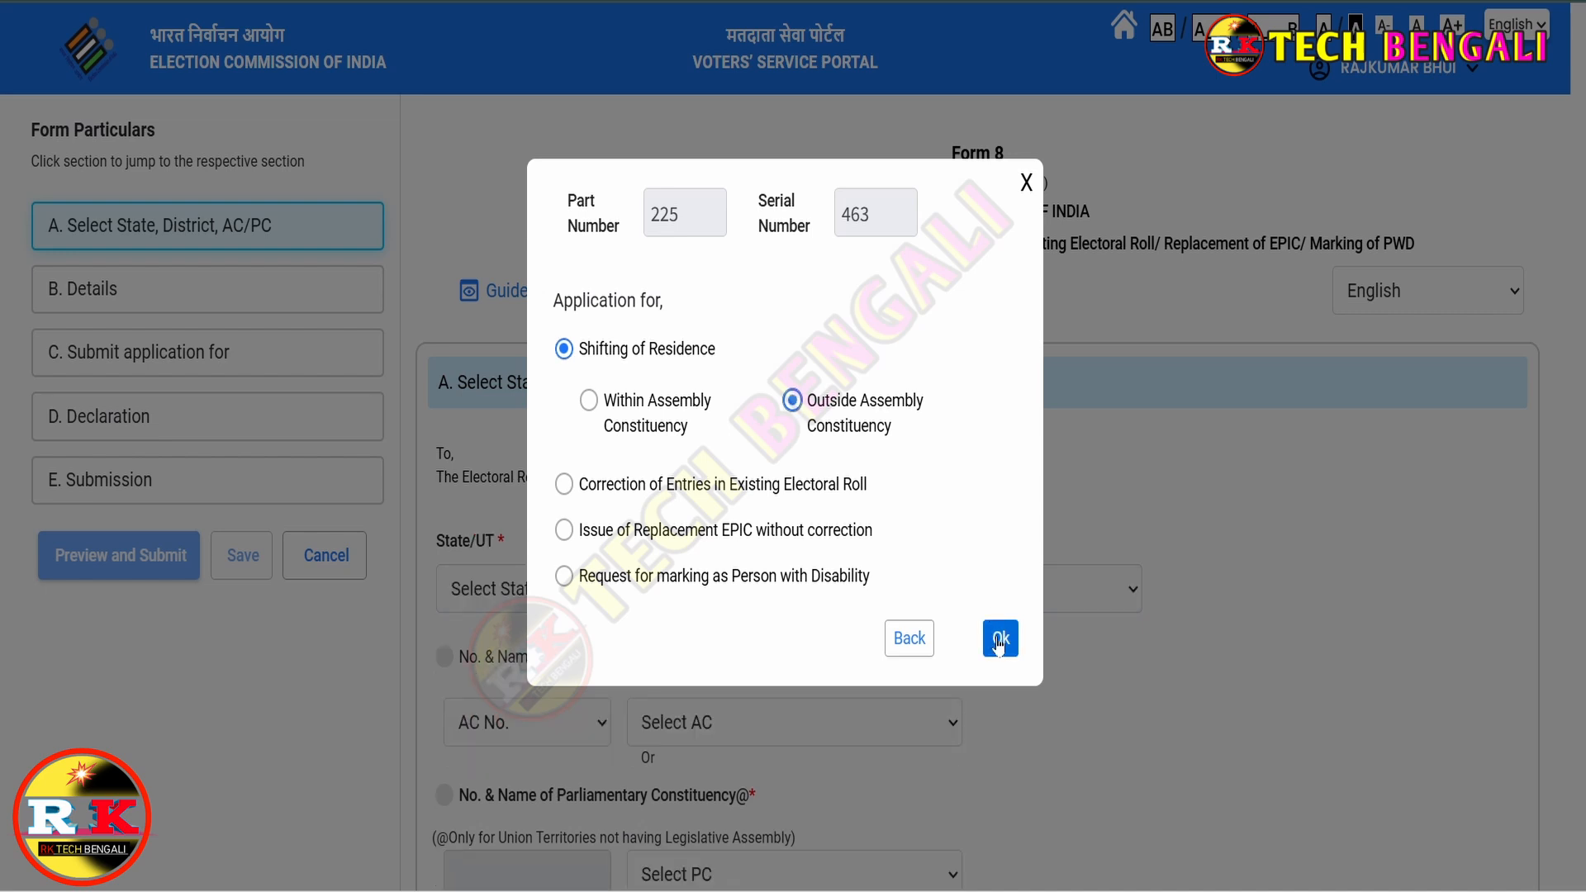
{"action": "left_click", "coordinate": [1001, 639]}
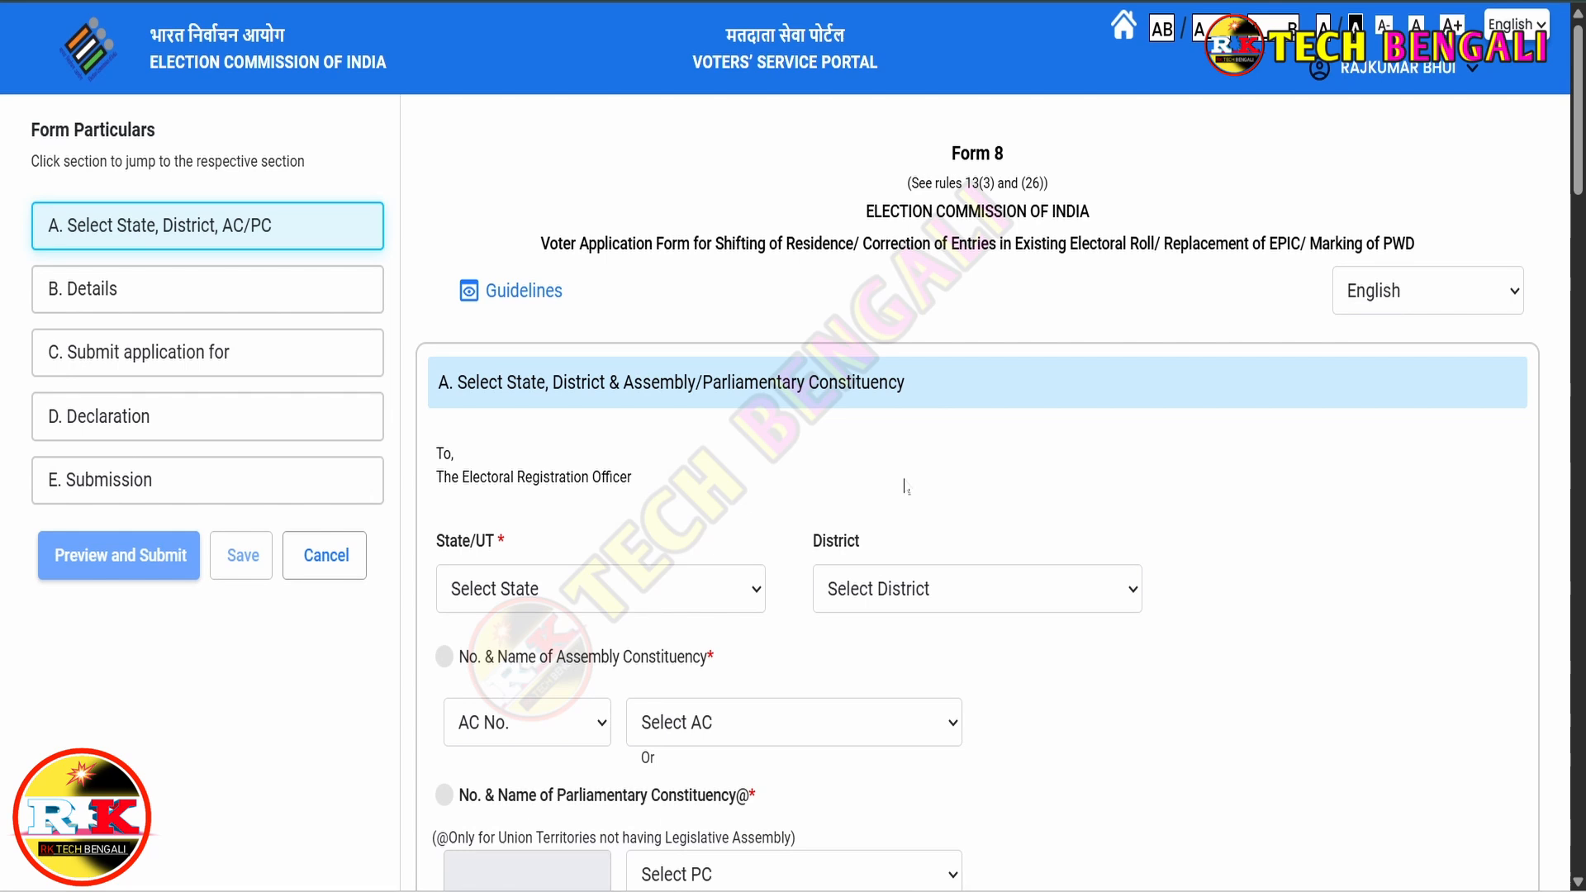
- Select West Bengal as the state in section A
{"action": "scroll", "coordinate": [900, 483], "scroll_direction": "down", "scroll_amount": 3}
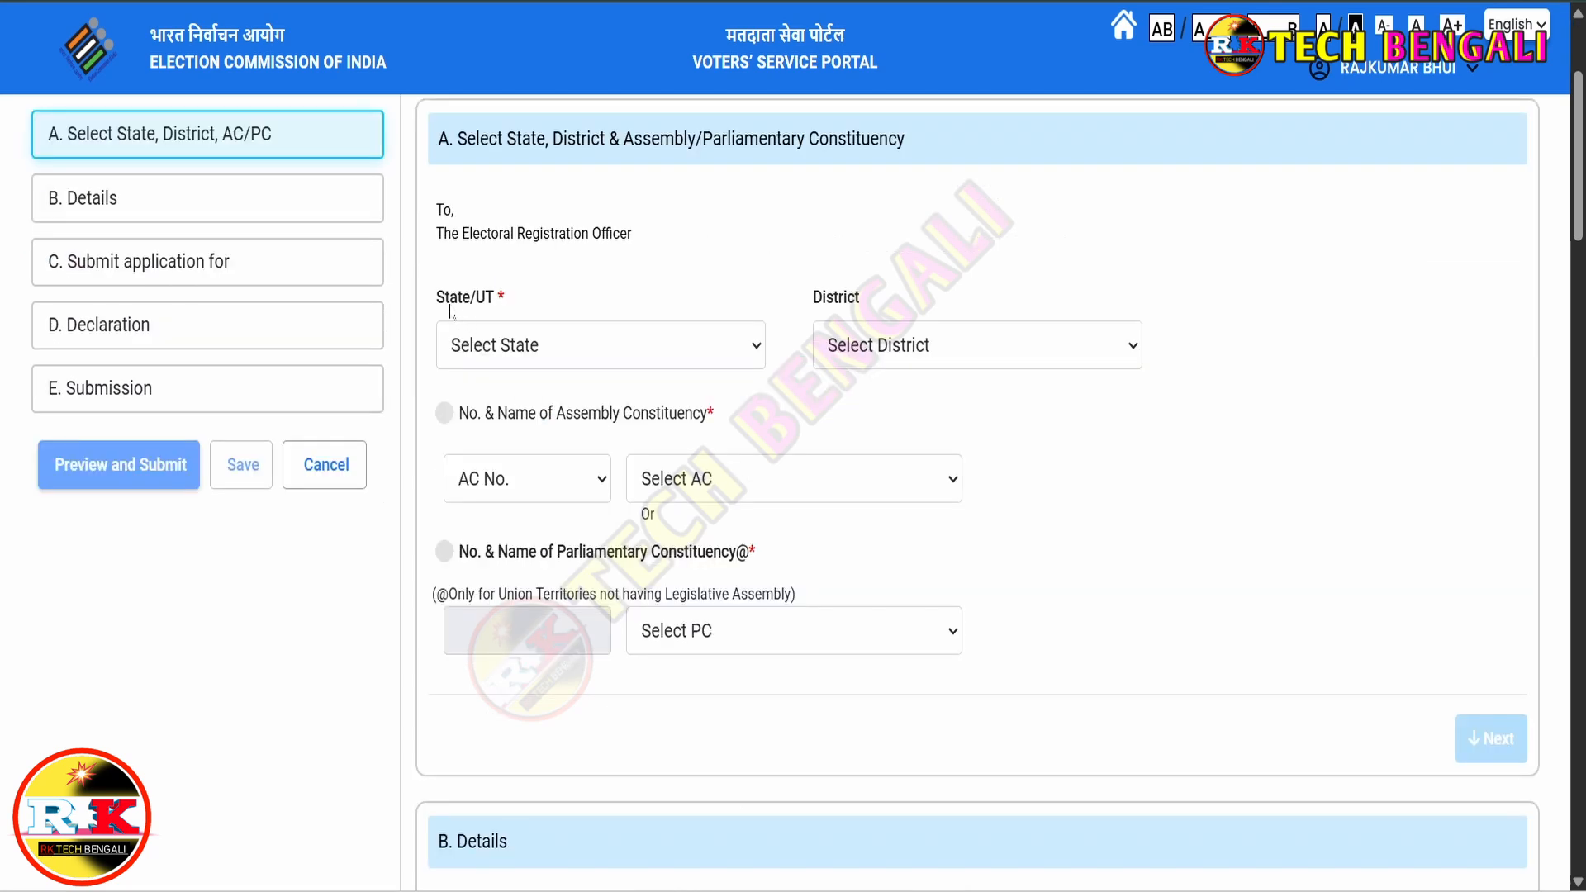
{"action": "left_click_drag", "start_coordinate": [437, 299], "coordinate": [617, 356]}
{"action": "left_click", "coordinate": [617, 355]}
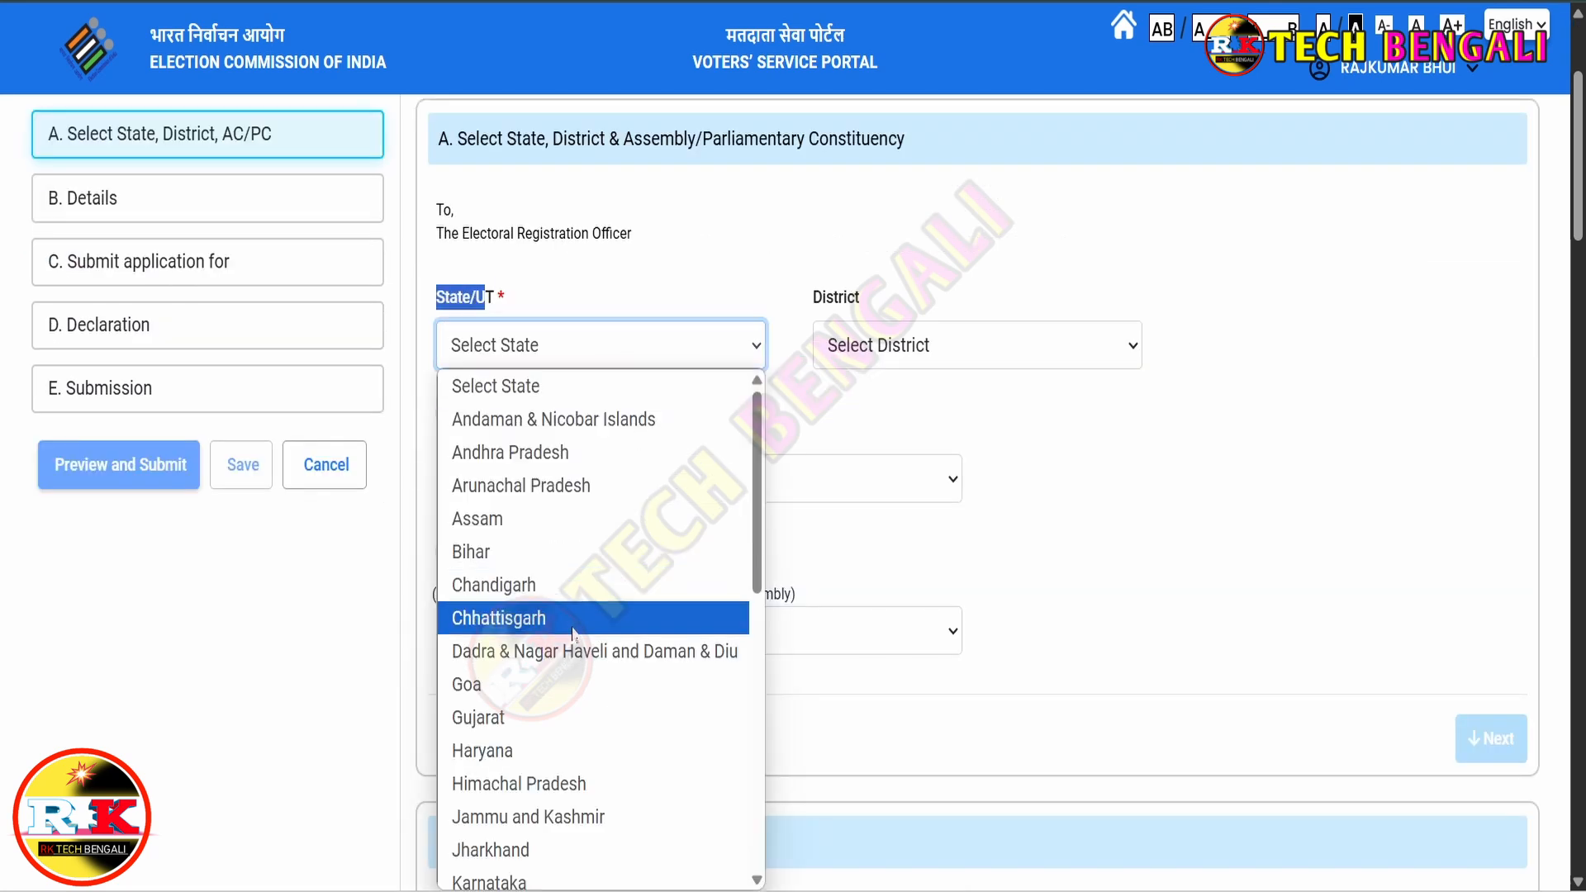
{"action": "scroll", "coordinate": [575, 640], "scroll_direction": "down", "scroll_amount": 8}
{"action": "left_click", "coordinate": [561, 879]}
- Set district JHARGRAM and assembly constituency 222 Jhargram, then continue to Details
{"action": "left_click", "coordinate": [842, 340]}
{"action": "left_click", "coordinate": [849, 355]}
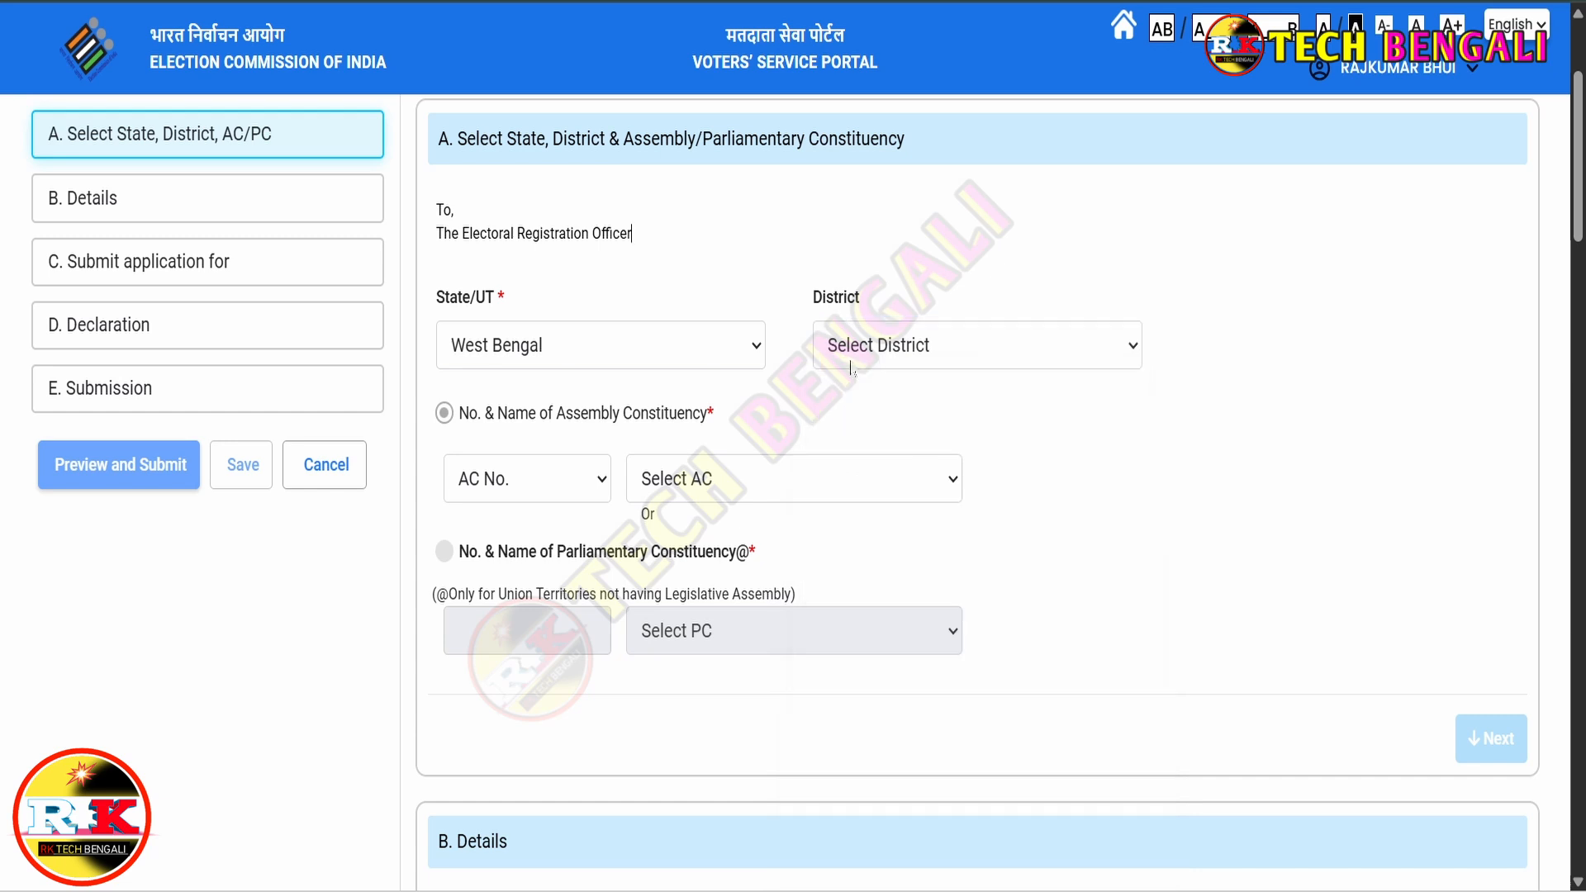
{"action": "left_click", "coordinate": [929, 359]}
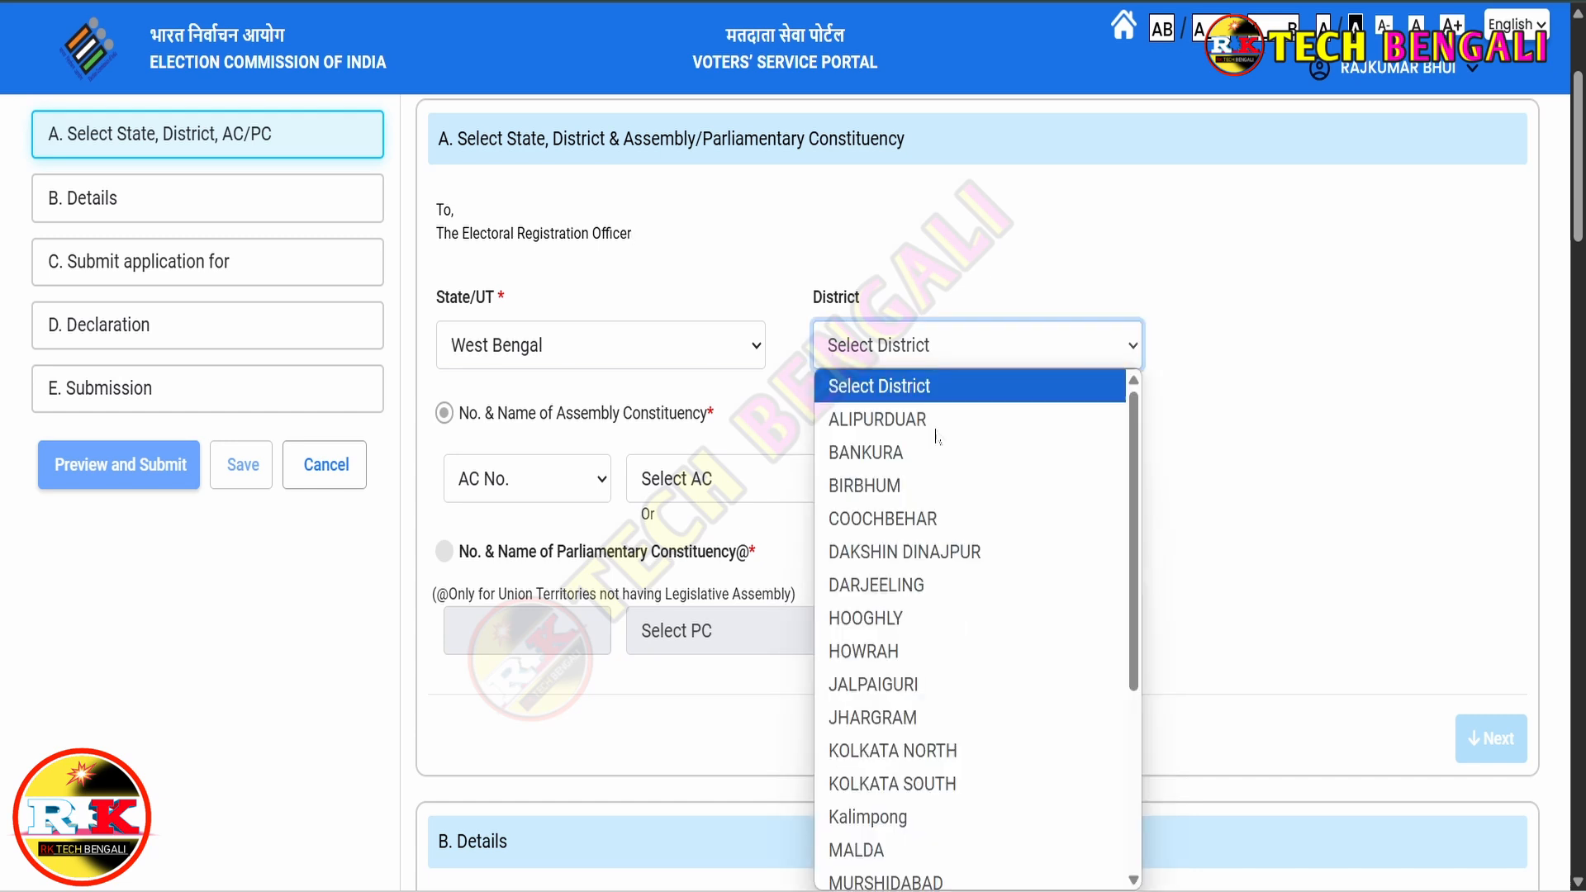
{"action": "left_click", "coordinate": [892, 718]}
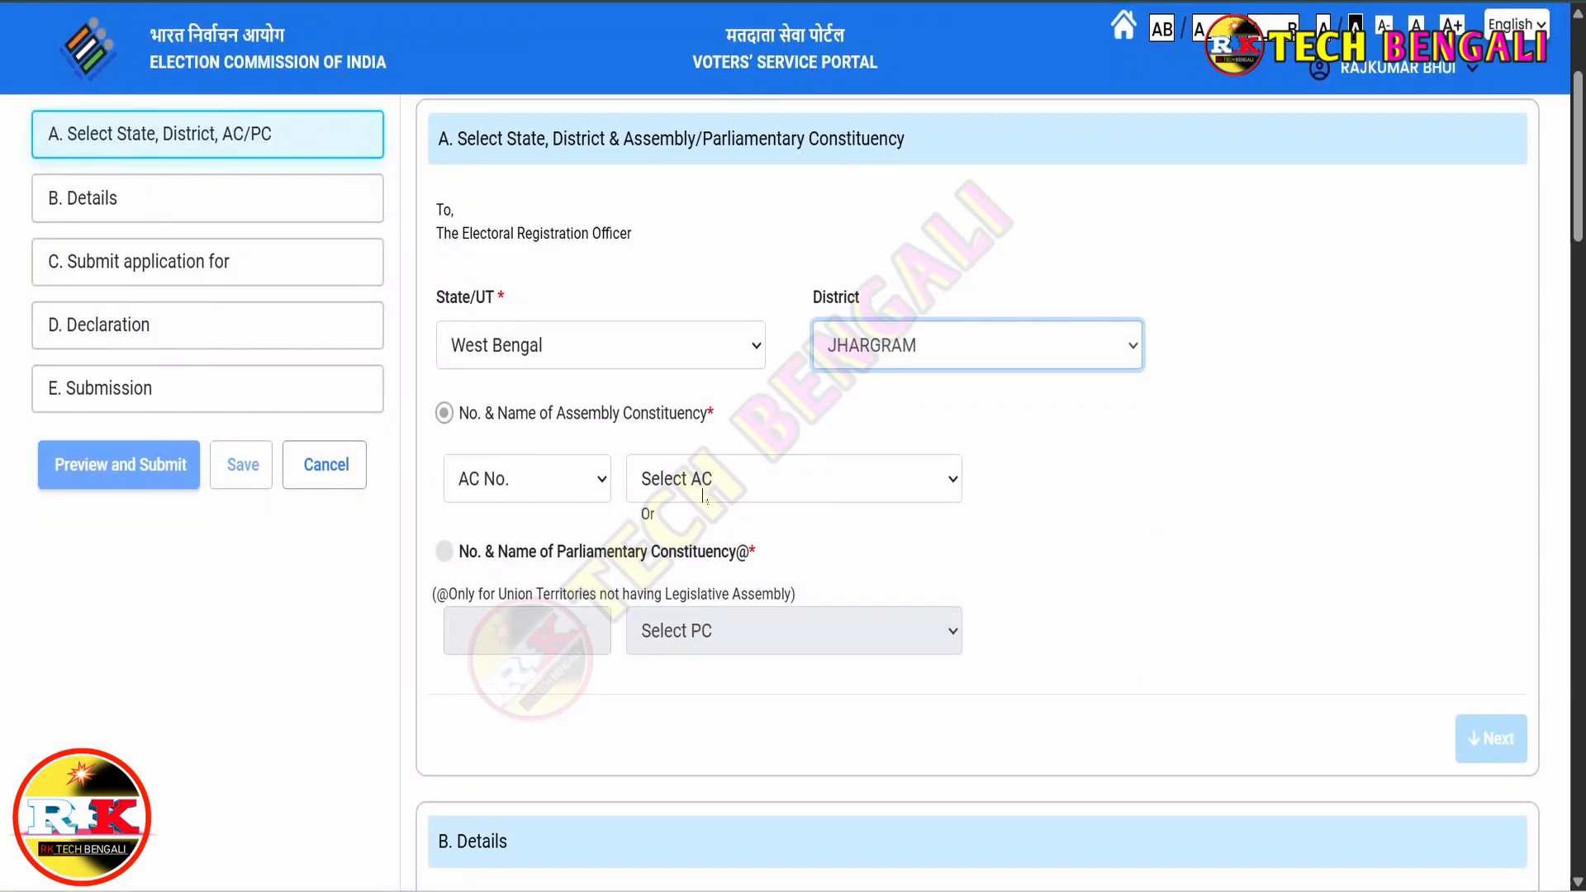
{"action": "left_click", "coordinate": [748, 489]}
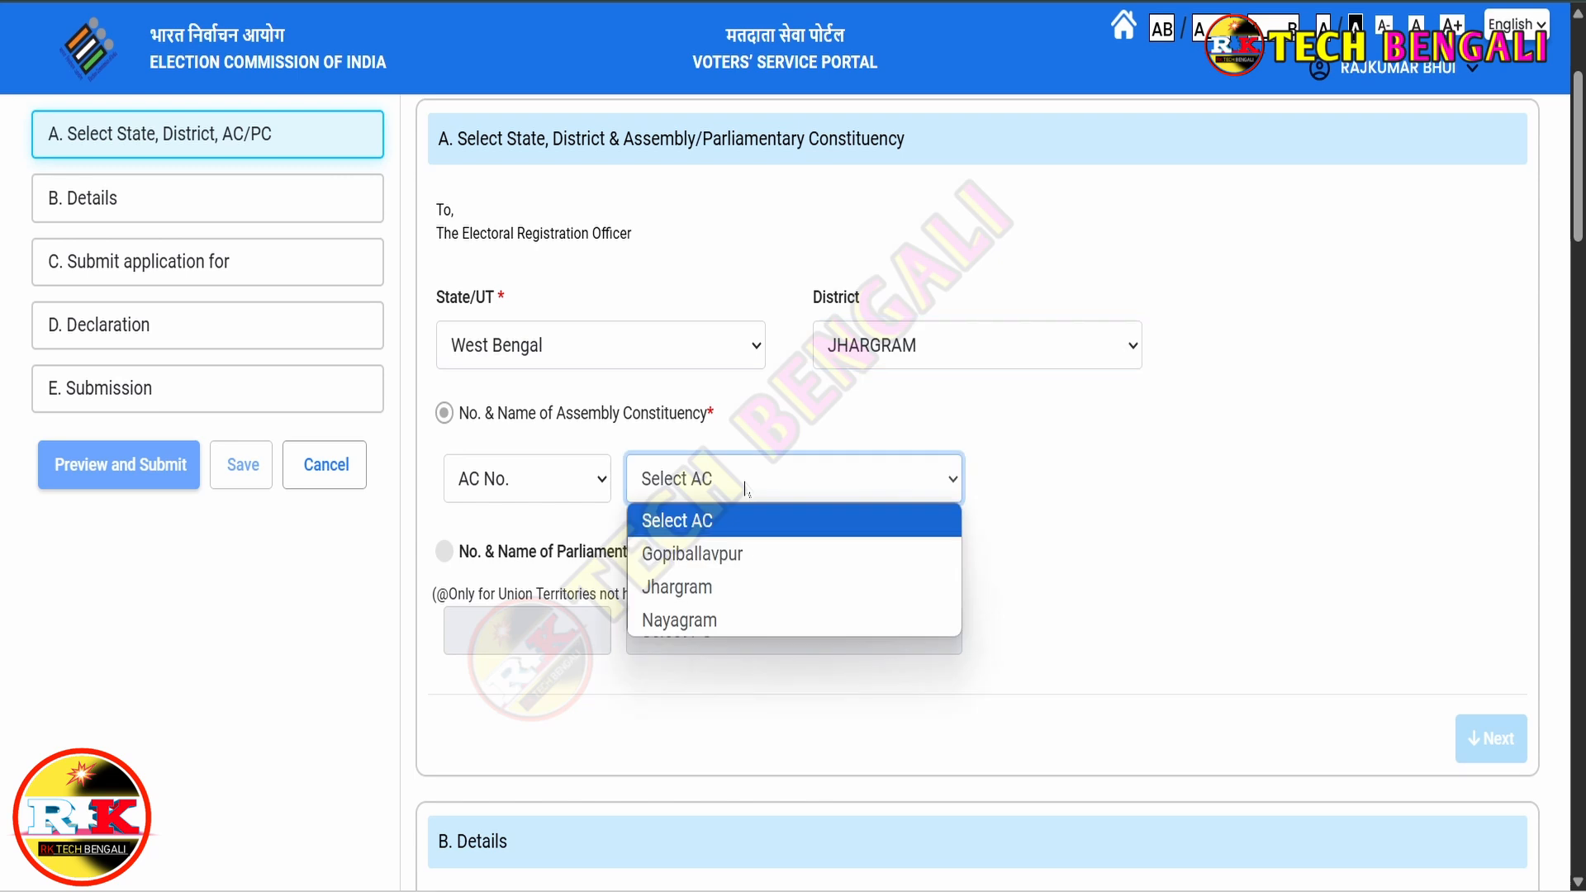
{"action": "left_click", "coordinate": [708, 588]}
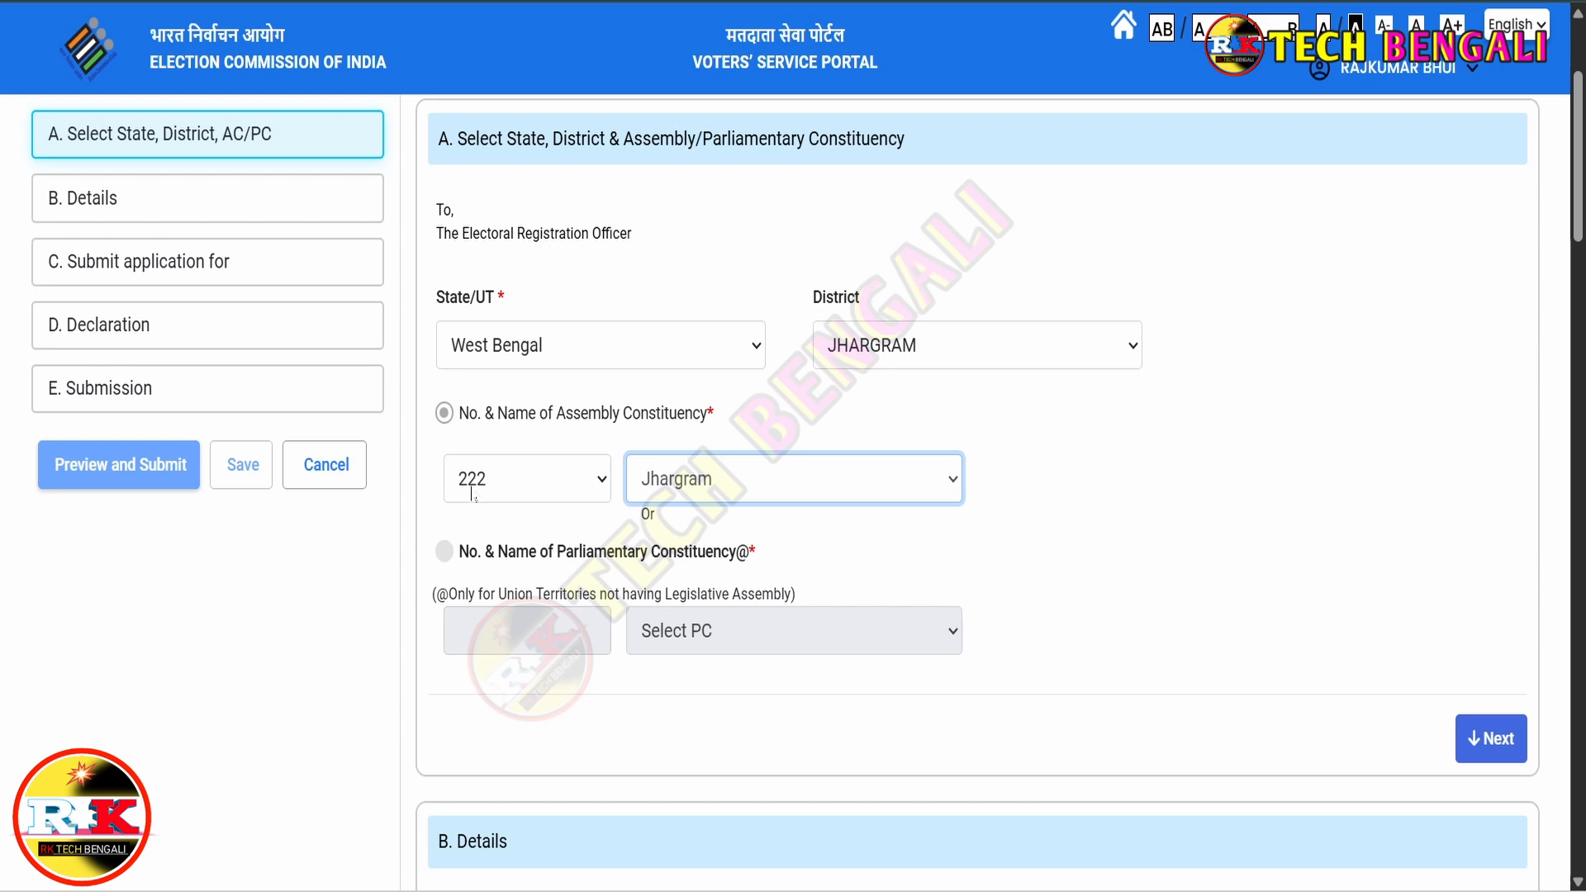
{"action": "left_click", "coordinate": [1493, 739]}
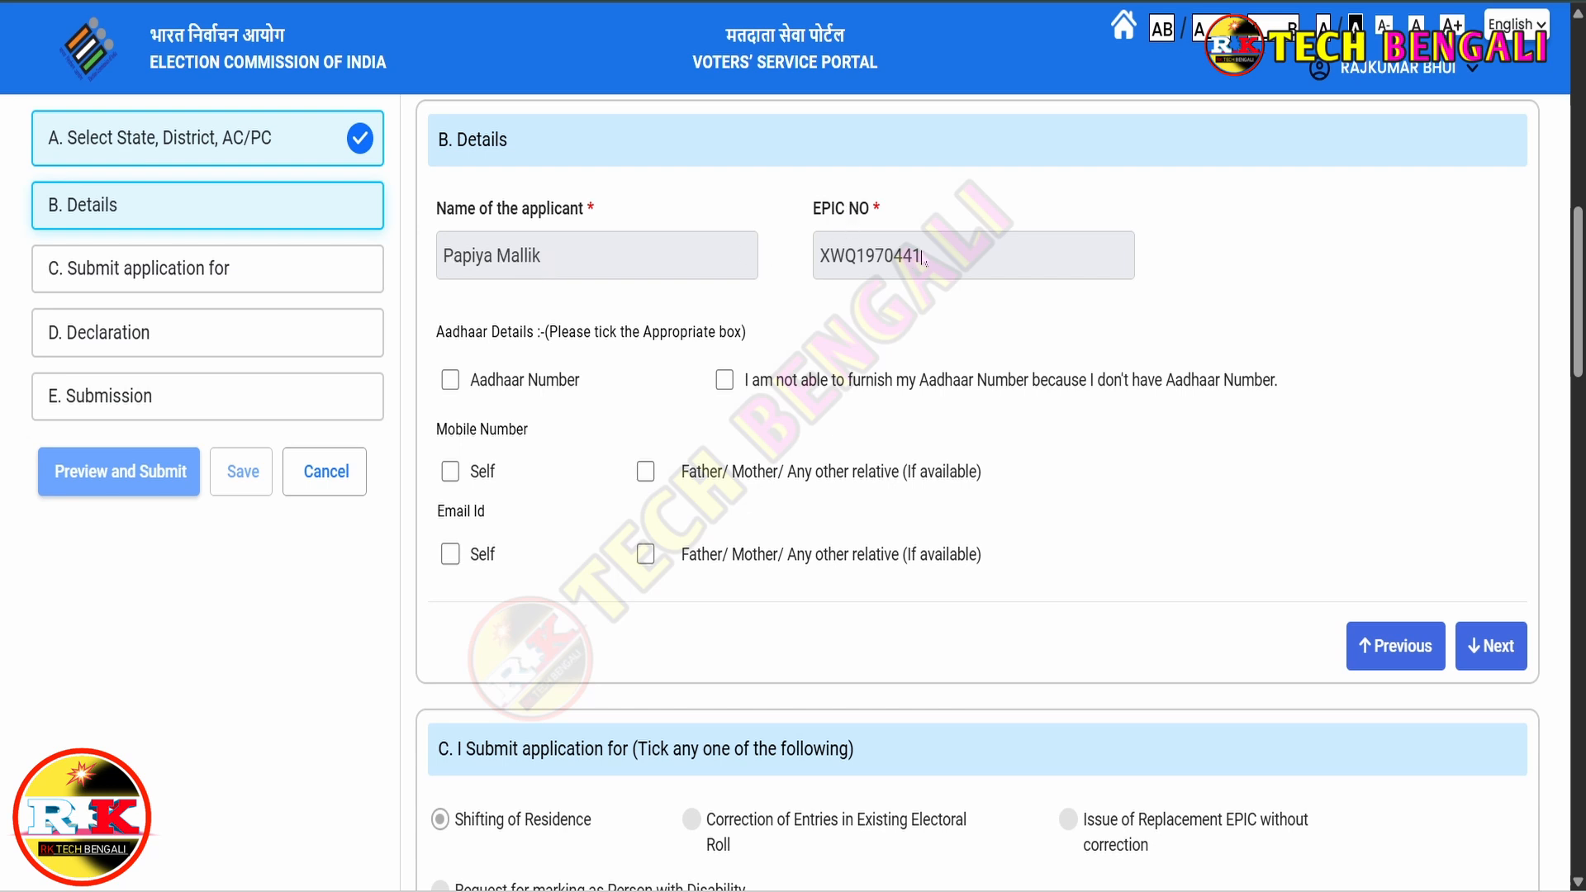
- Choose to furnish an Aadhaar number and the applicant's own mobile, then continue to section C
{"action": "left_click_drag", "start_coordinate": [435, 335], "coordinate": [569, 334]}
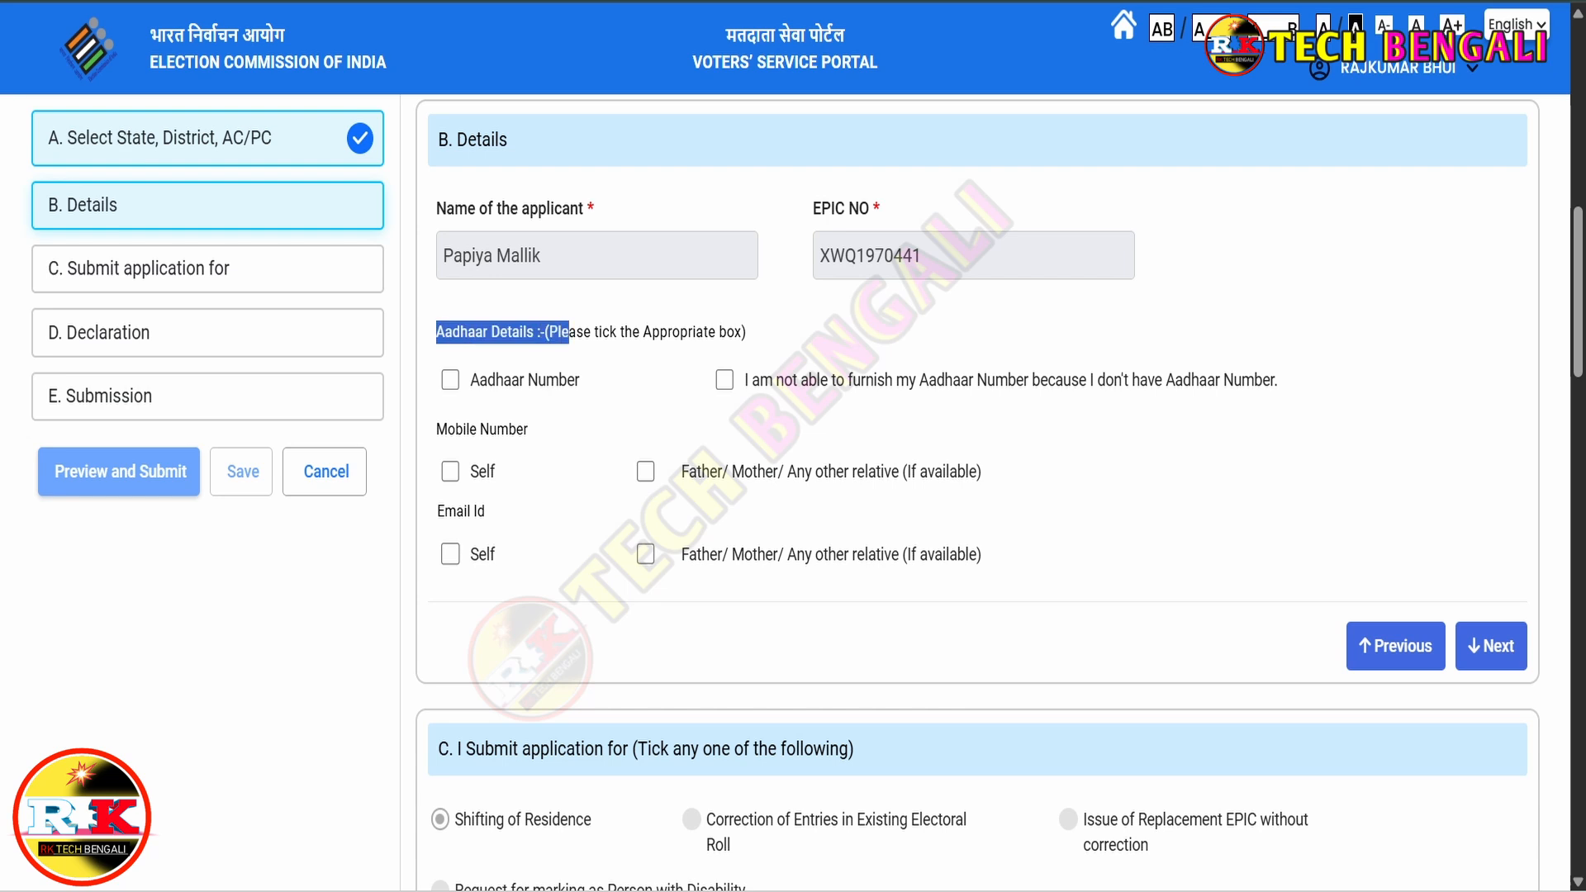
{"action": "left_click", "coordinate": [598, 384]}
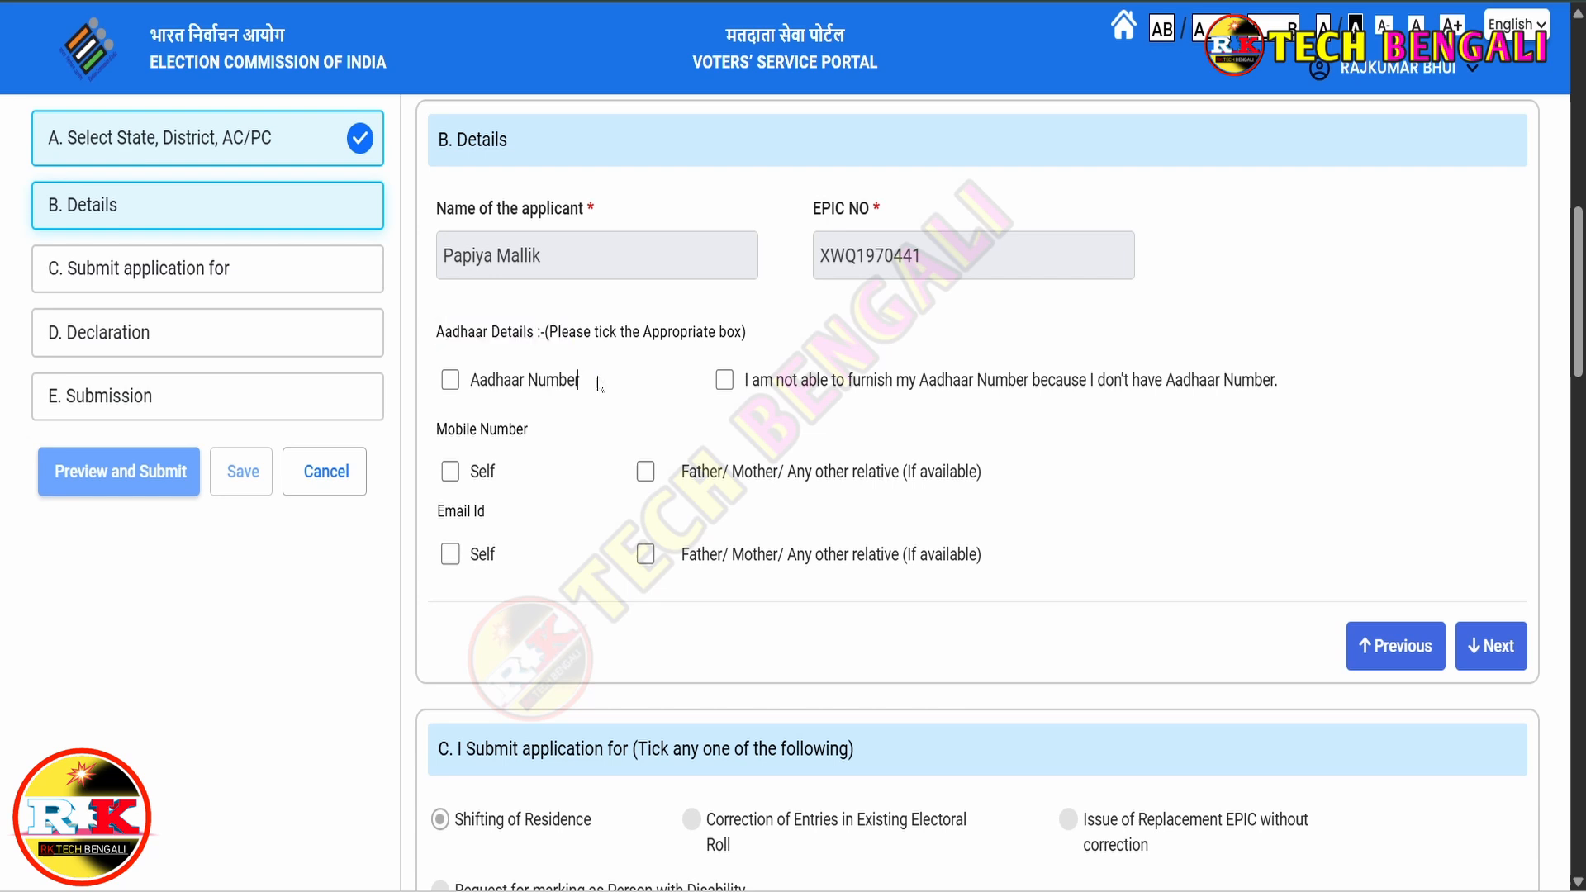
{"action": "left_click", "coordinate": [450, 382]}
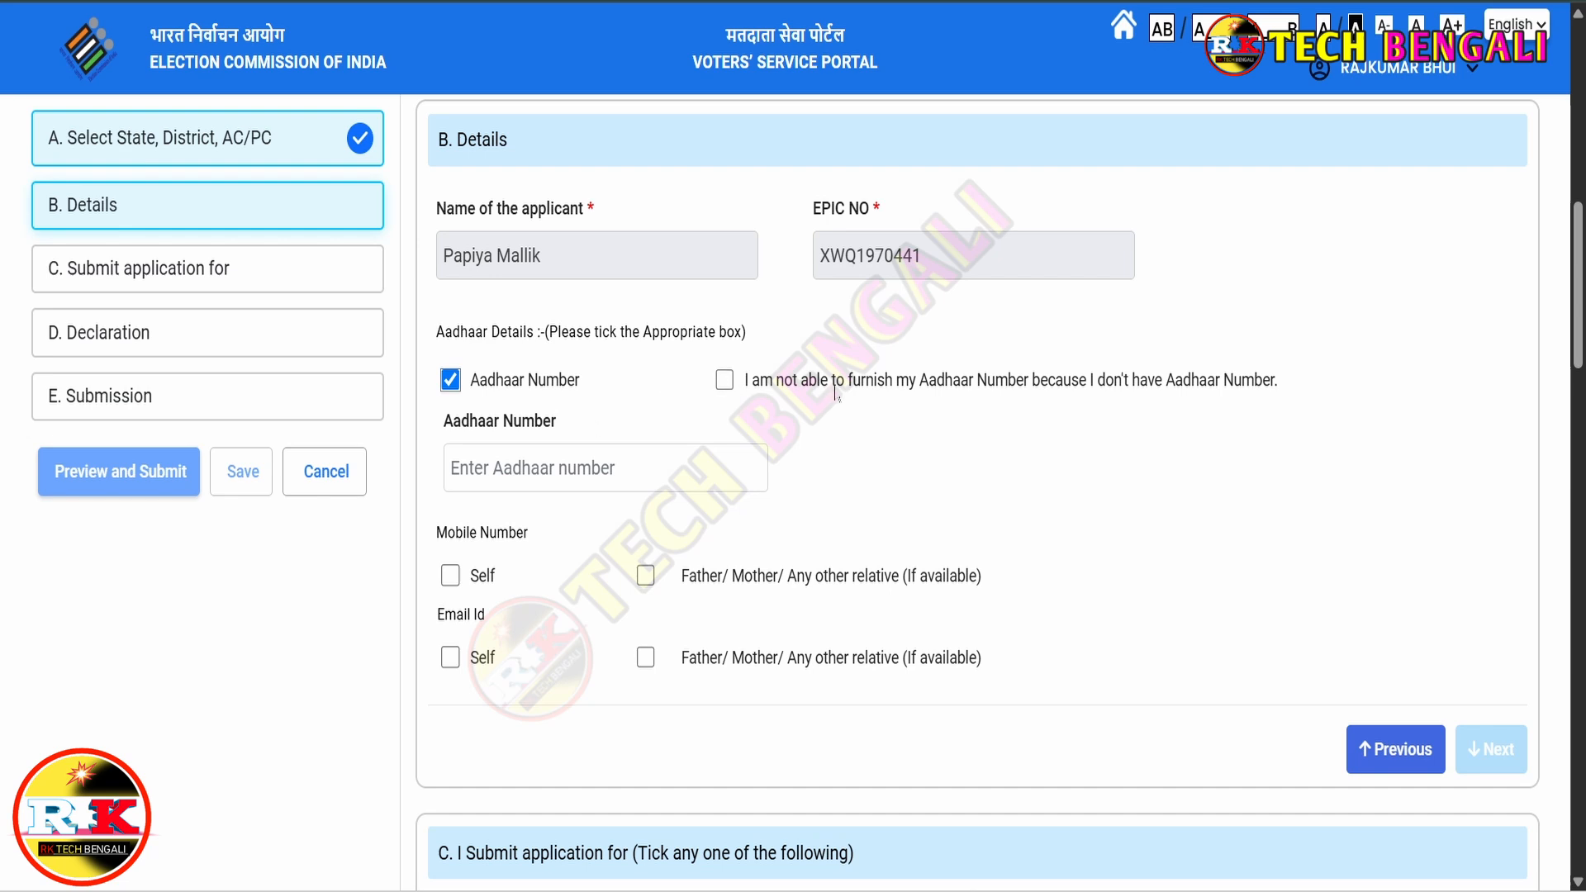
{"action": "left_click", "coordinate": [725, 383]}
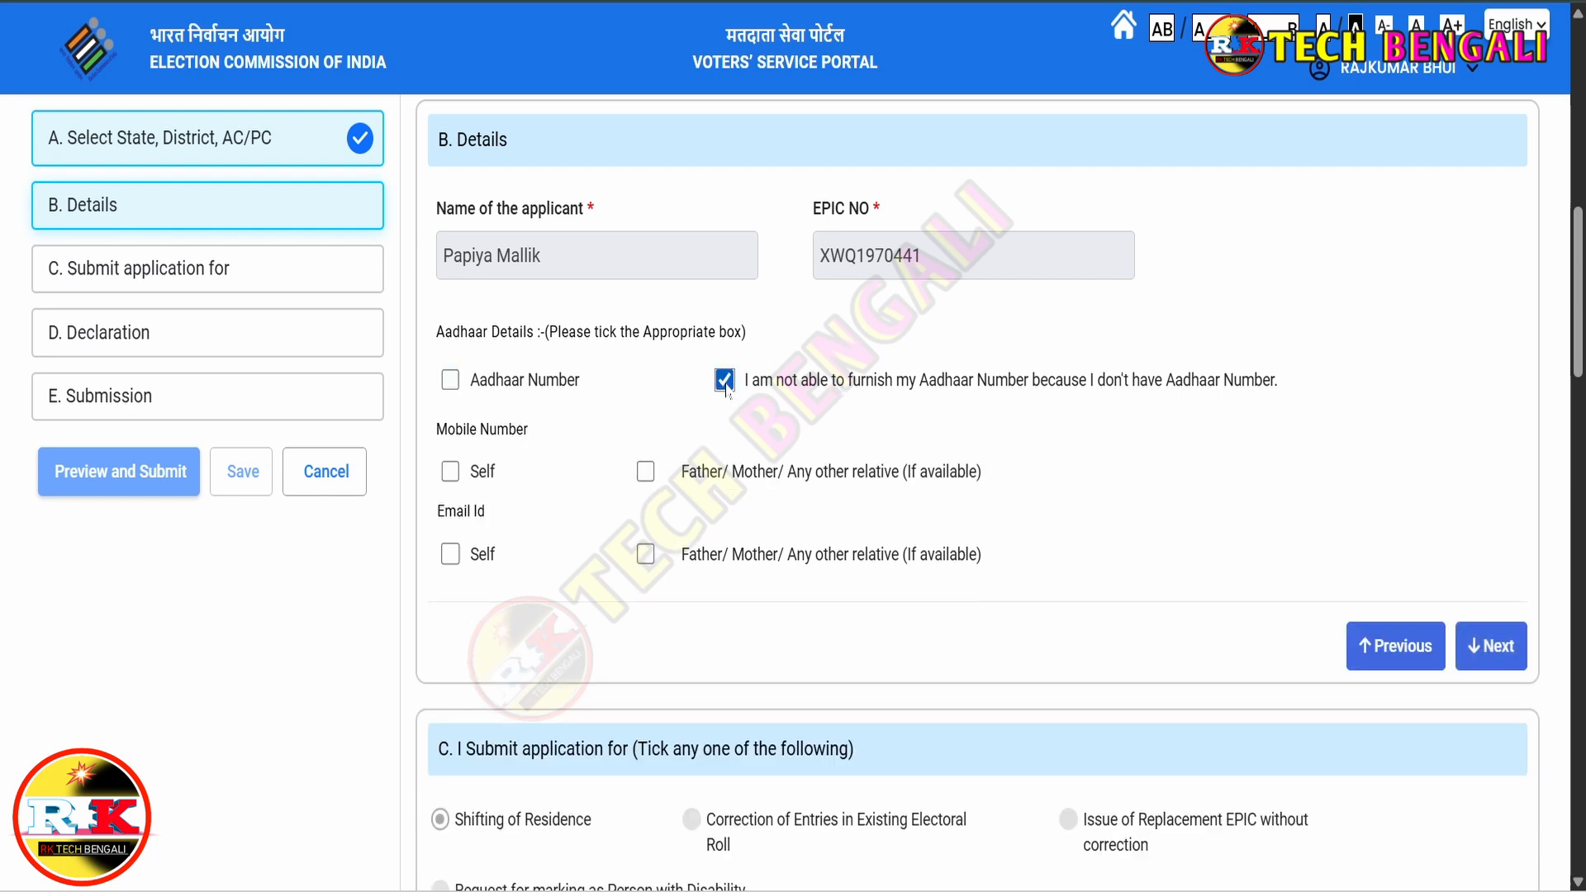
{"action": "left_click", "coordinate": [450, 380]}
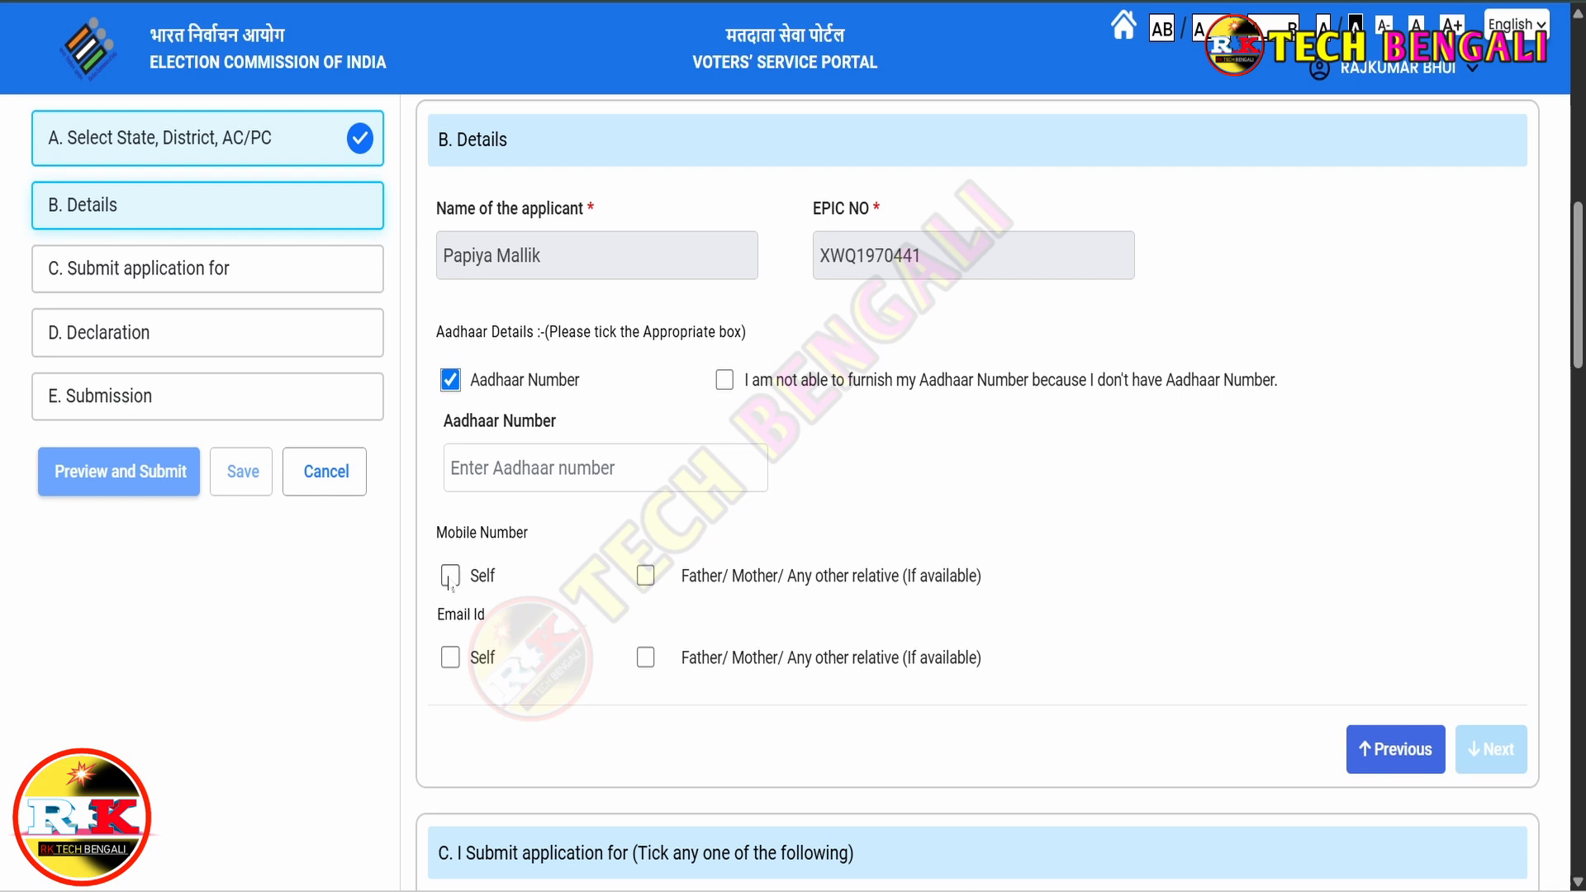
{"action": "left_click", "coordinate": [450, 577]}
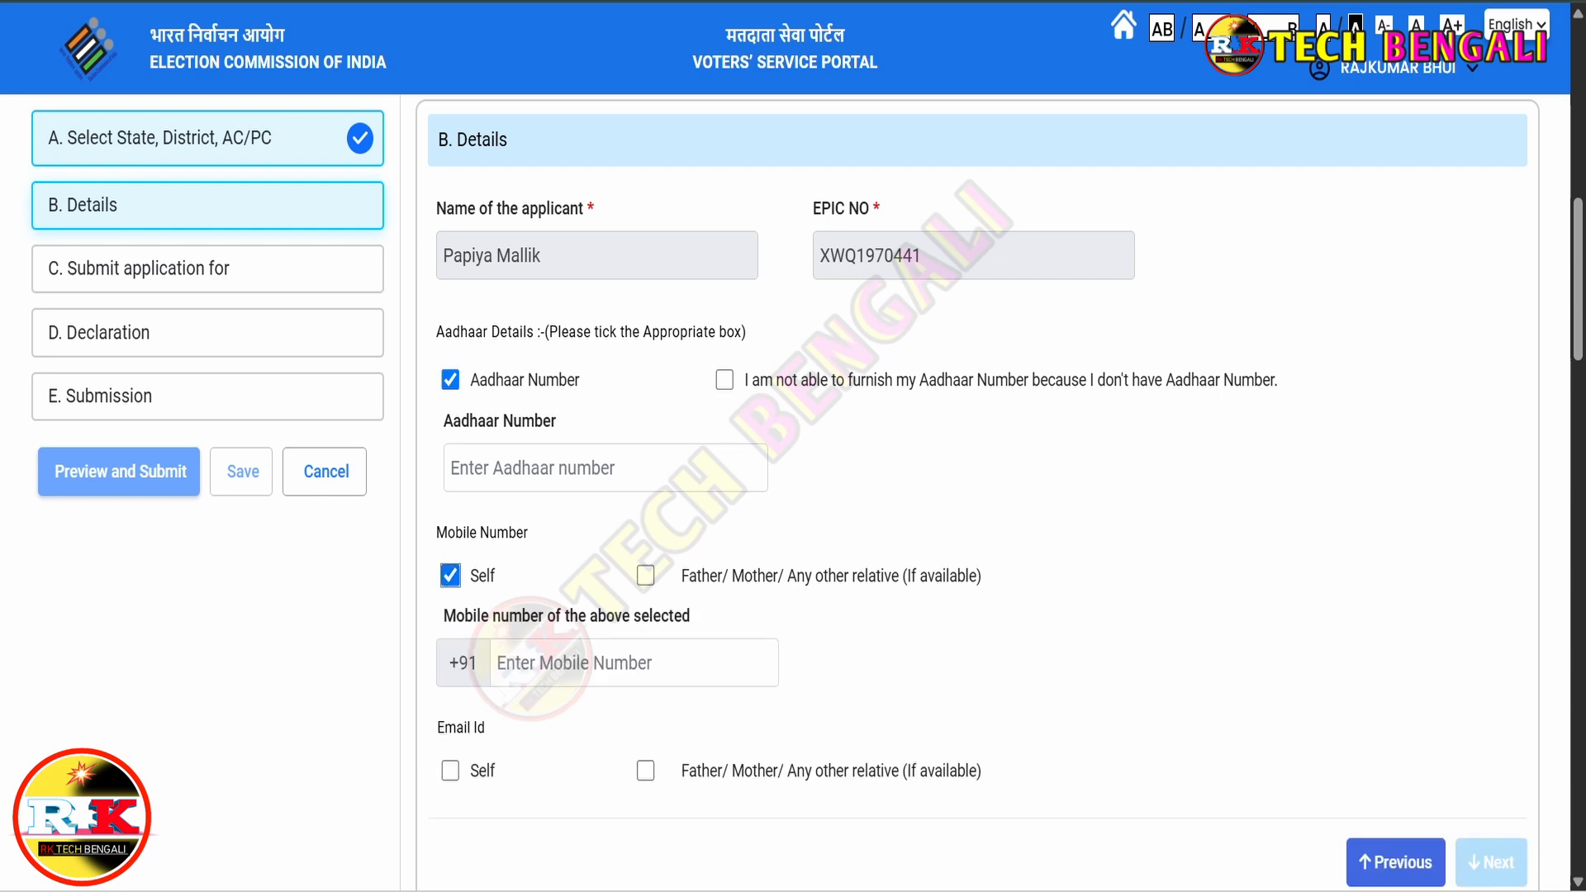
{"action": "scroll", "coordinate": [1486, 626], "scroll_direction": "down", "scroll_amount": 3}
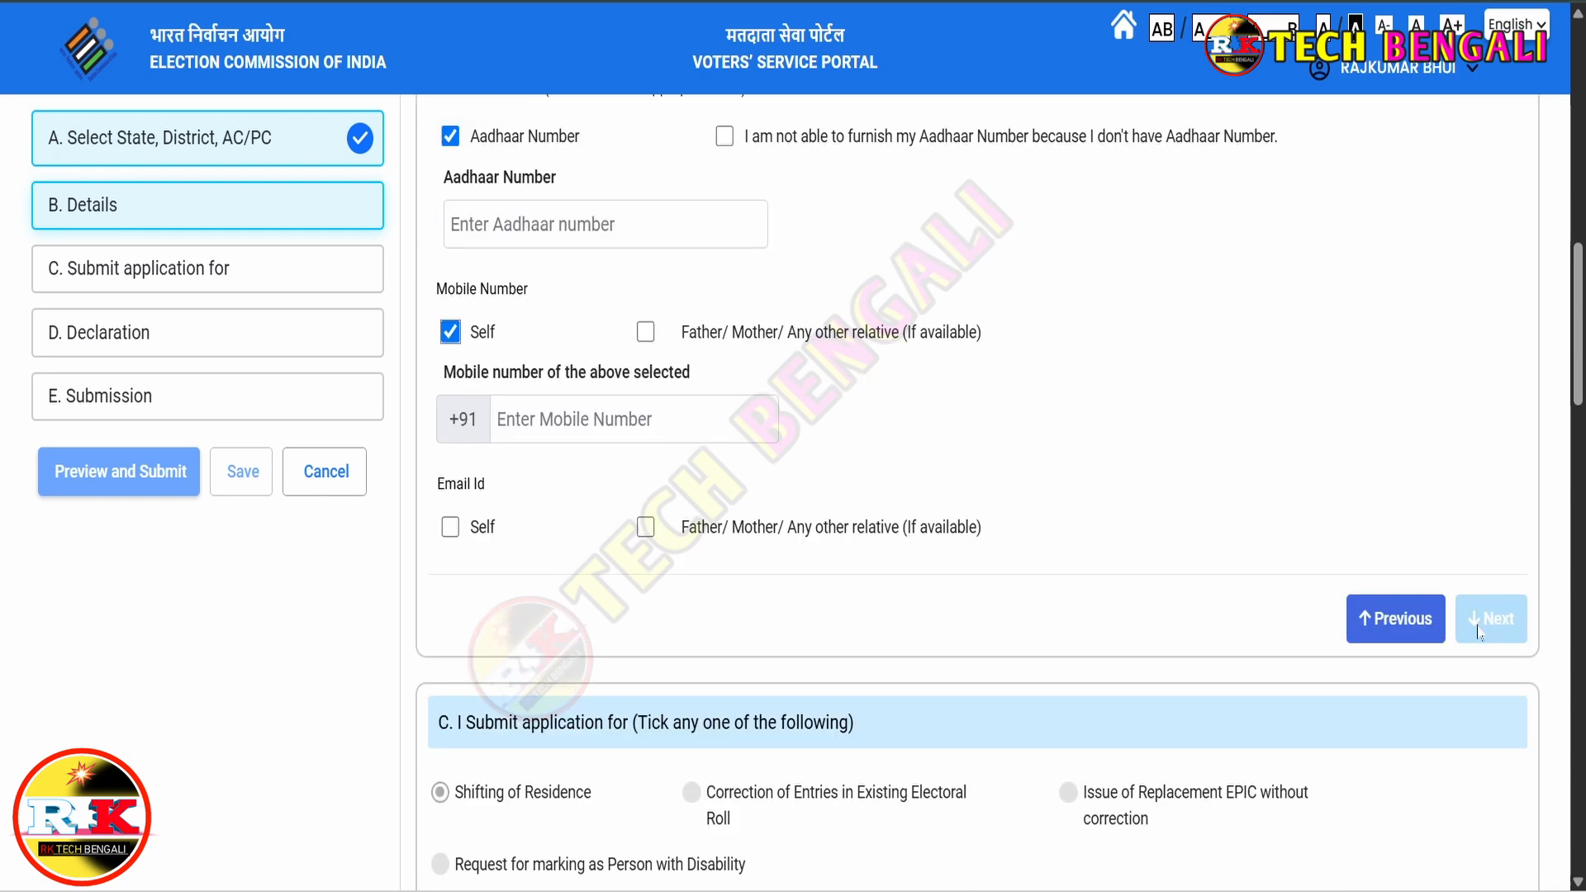
{"action": "left_click", "coordinate": [1486, 626]}
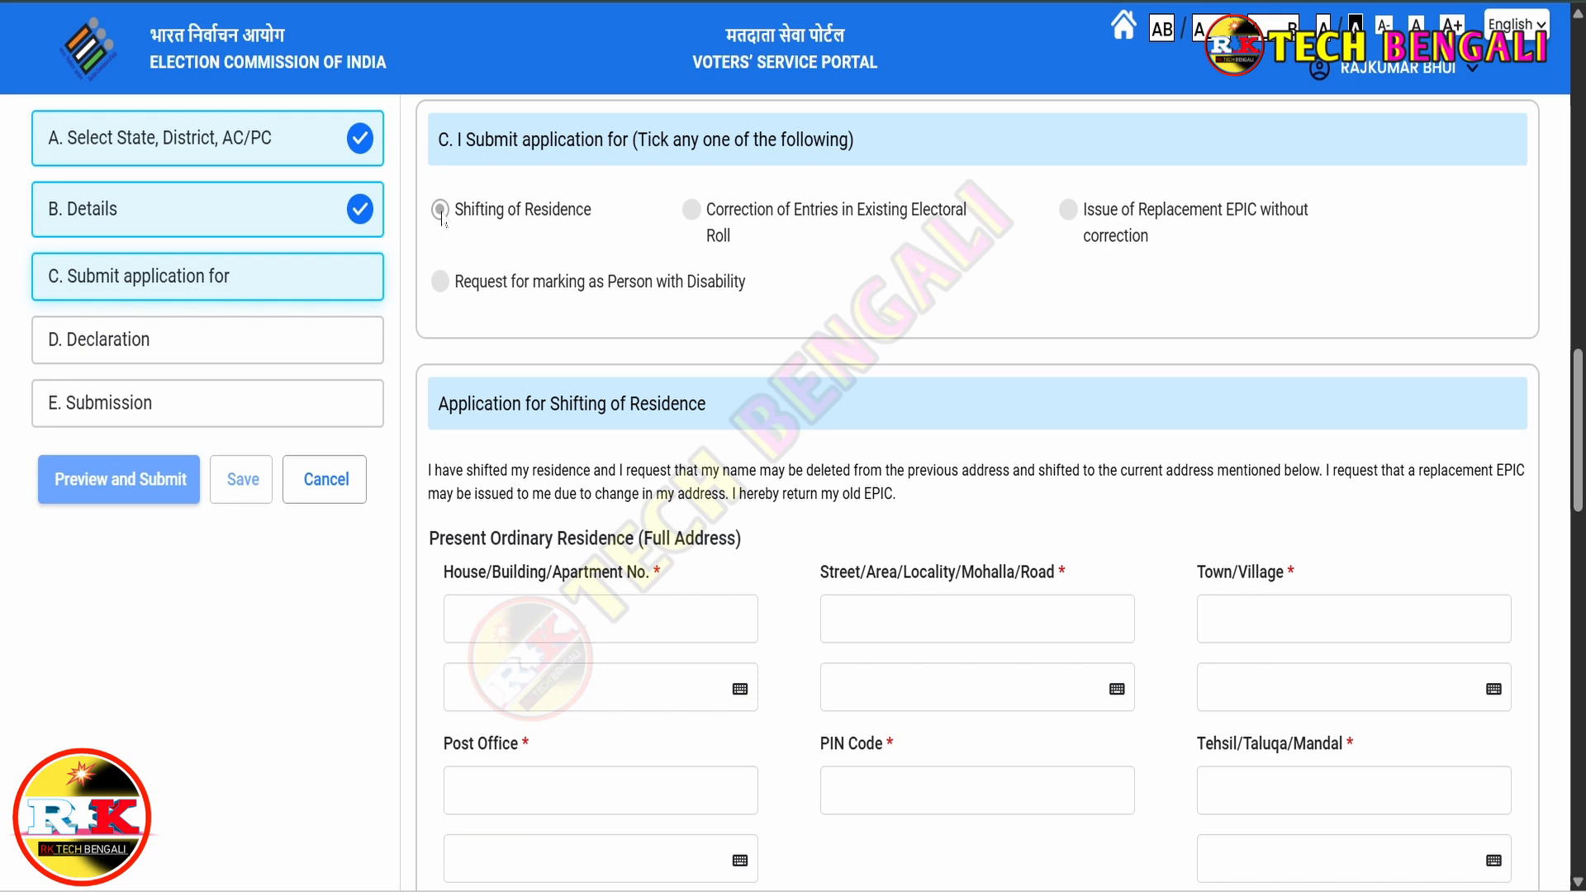
{"action": "scroll", "coordinate": [813, 423], "scroll_direction": "down", "scroll_amount": 2}
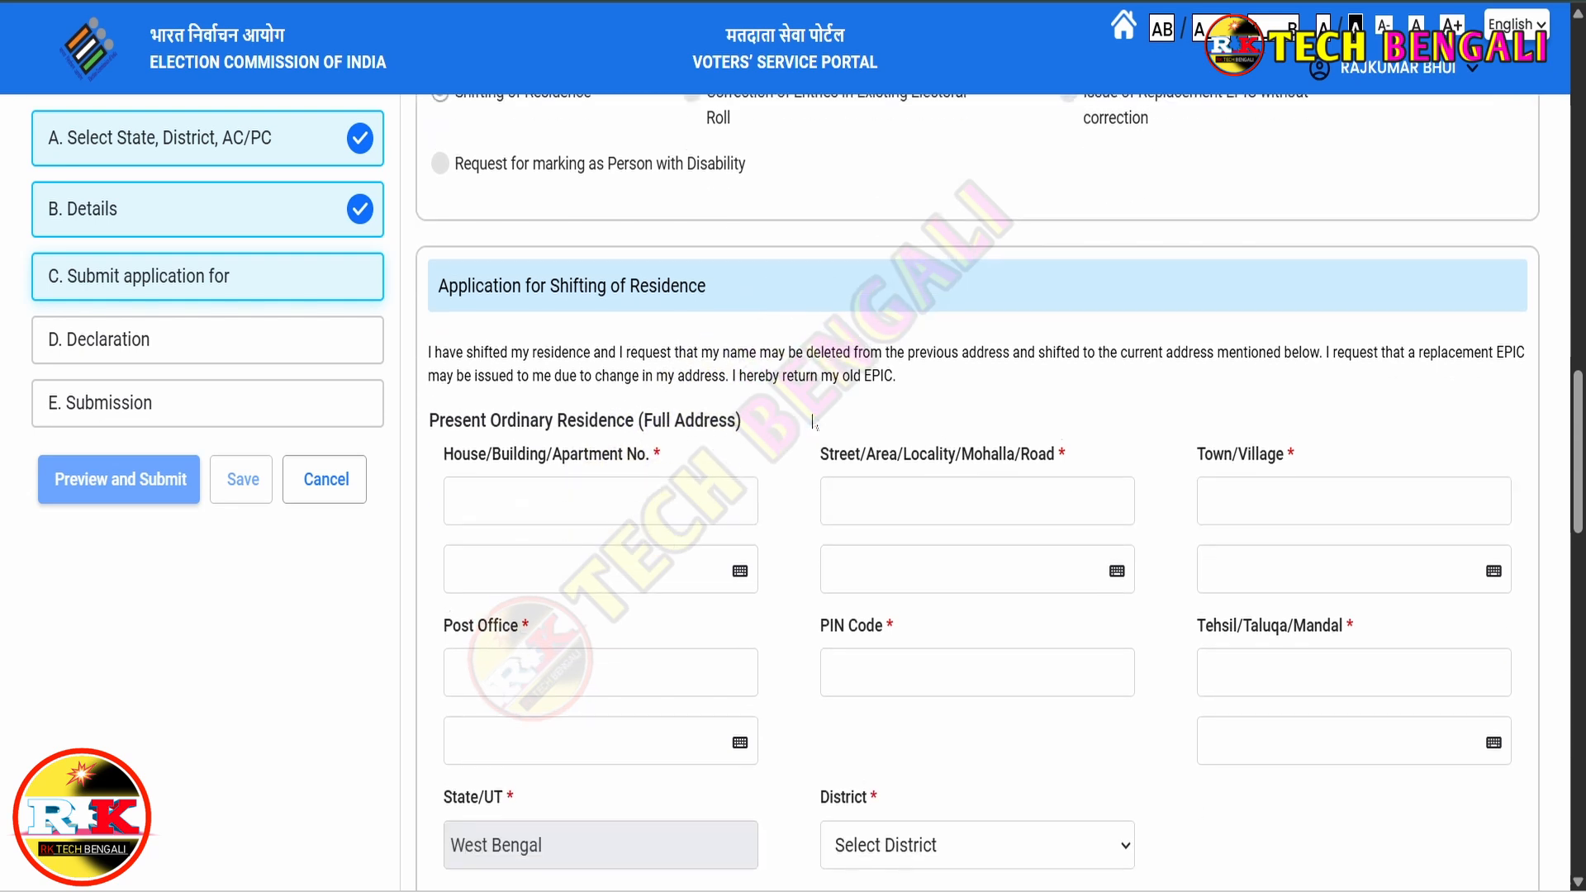
{"action": "scroll", "coordinate": [813, 423], "scroll_direction": "down", "scroll_amount": 2}
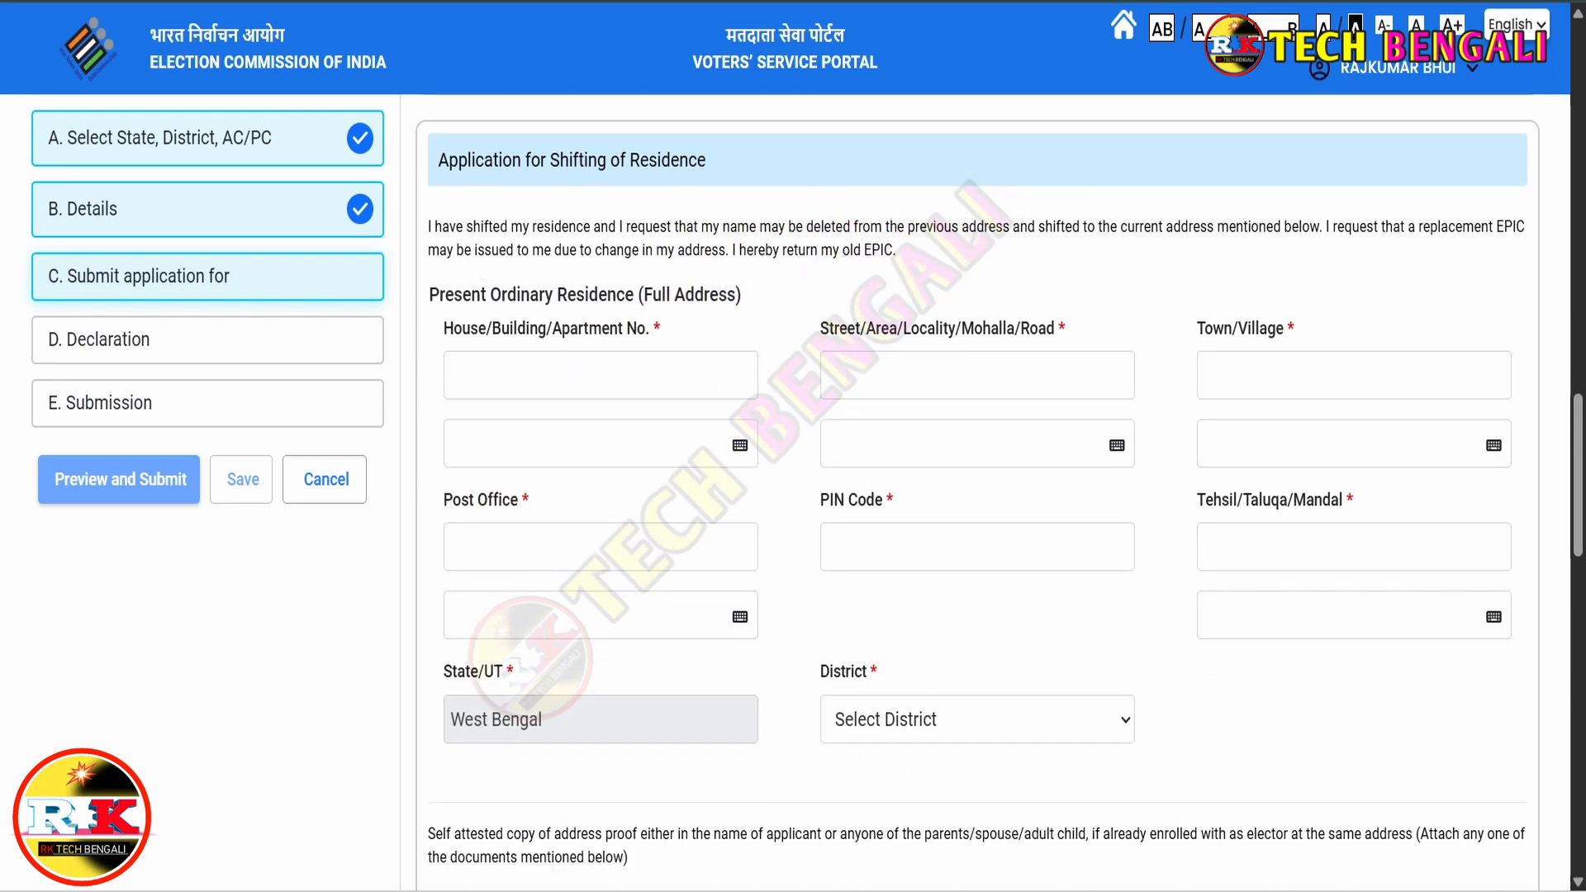
{"action": "left_click_drag", "start_coordinate": [439, 159], "coordinate": [710, 163]}
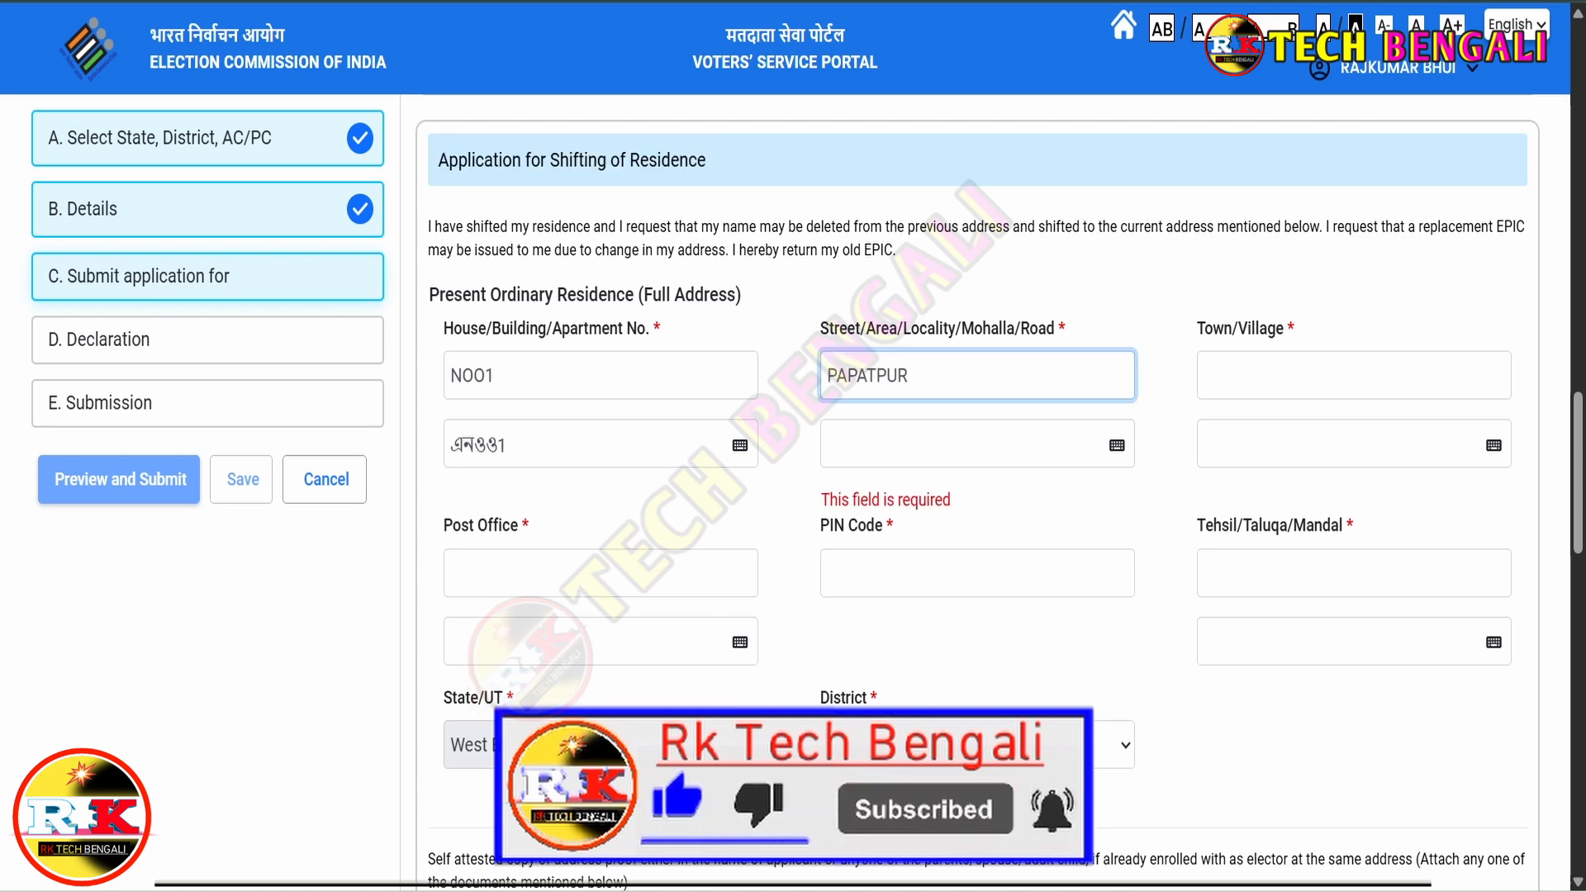
{"action": "left_click_drag", "start_coordinate": [444, 328], "coordinate": [648, 333]}
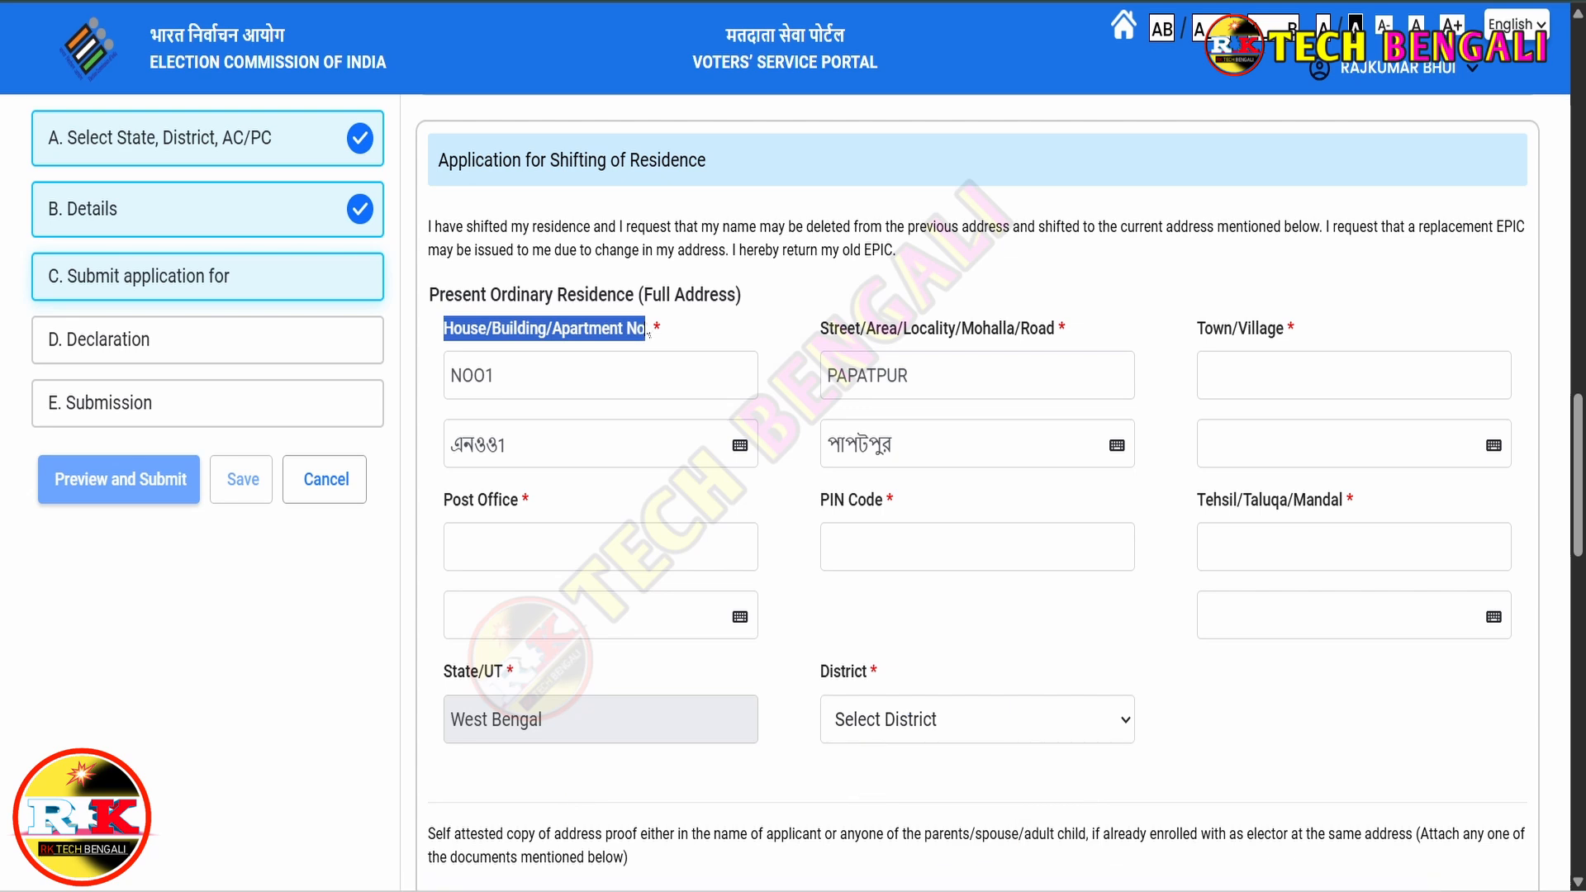
{"action": "left_click", "coordinate": [719, 325]}
{"action": "left_click", "coordinate": [493, 375]}
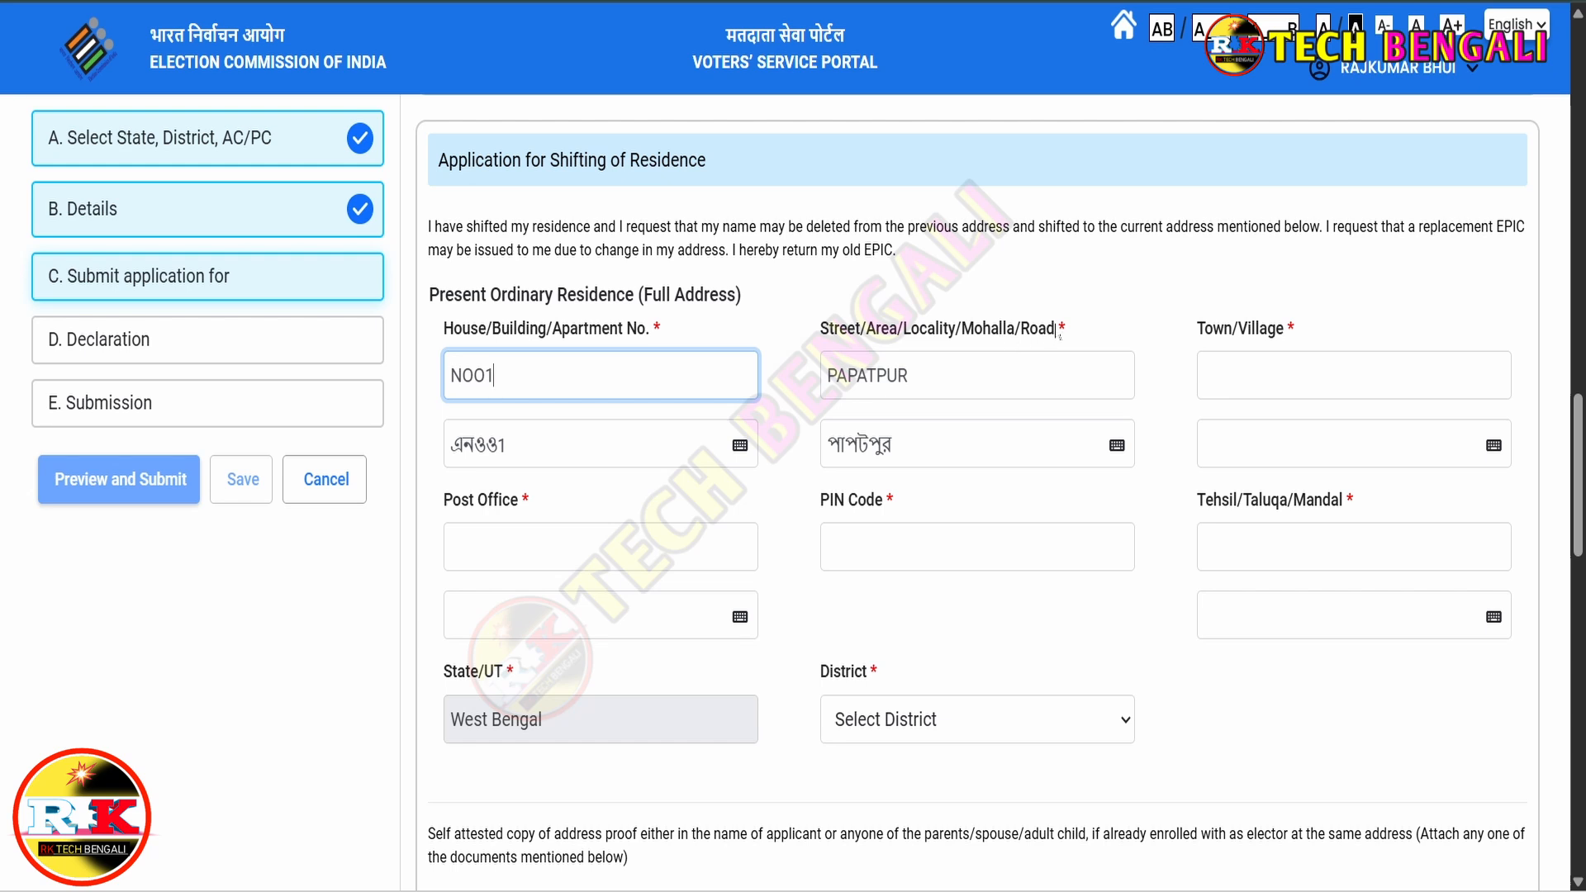
{"action": "left_click", "coordinate": [941, 375]}
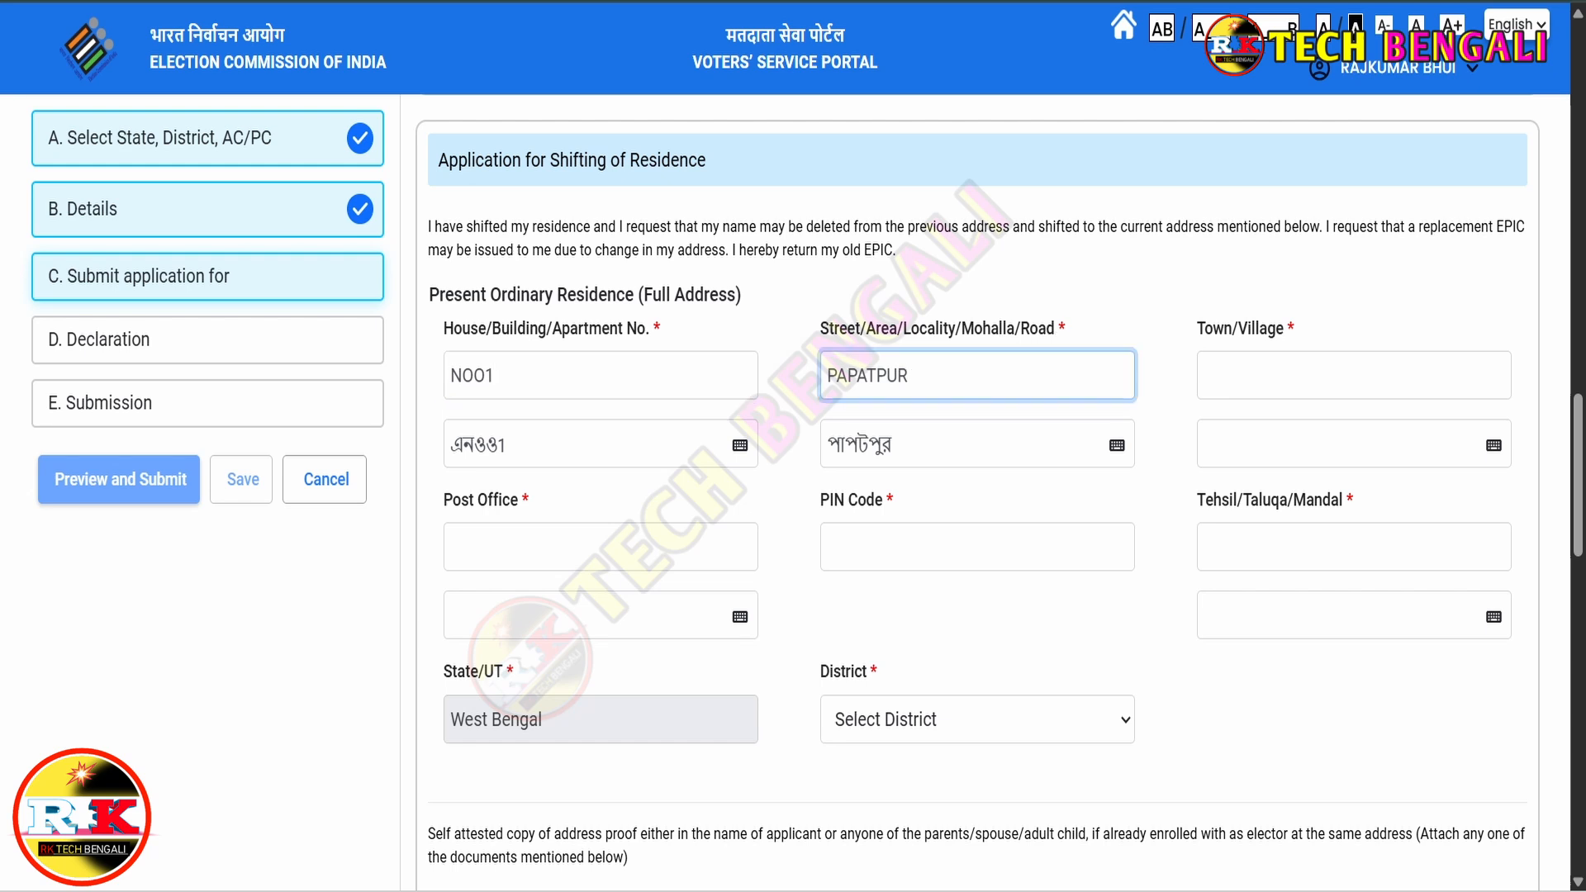
{"action": "left_click", "coordinate": [933, 444]}
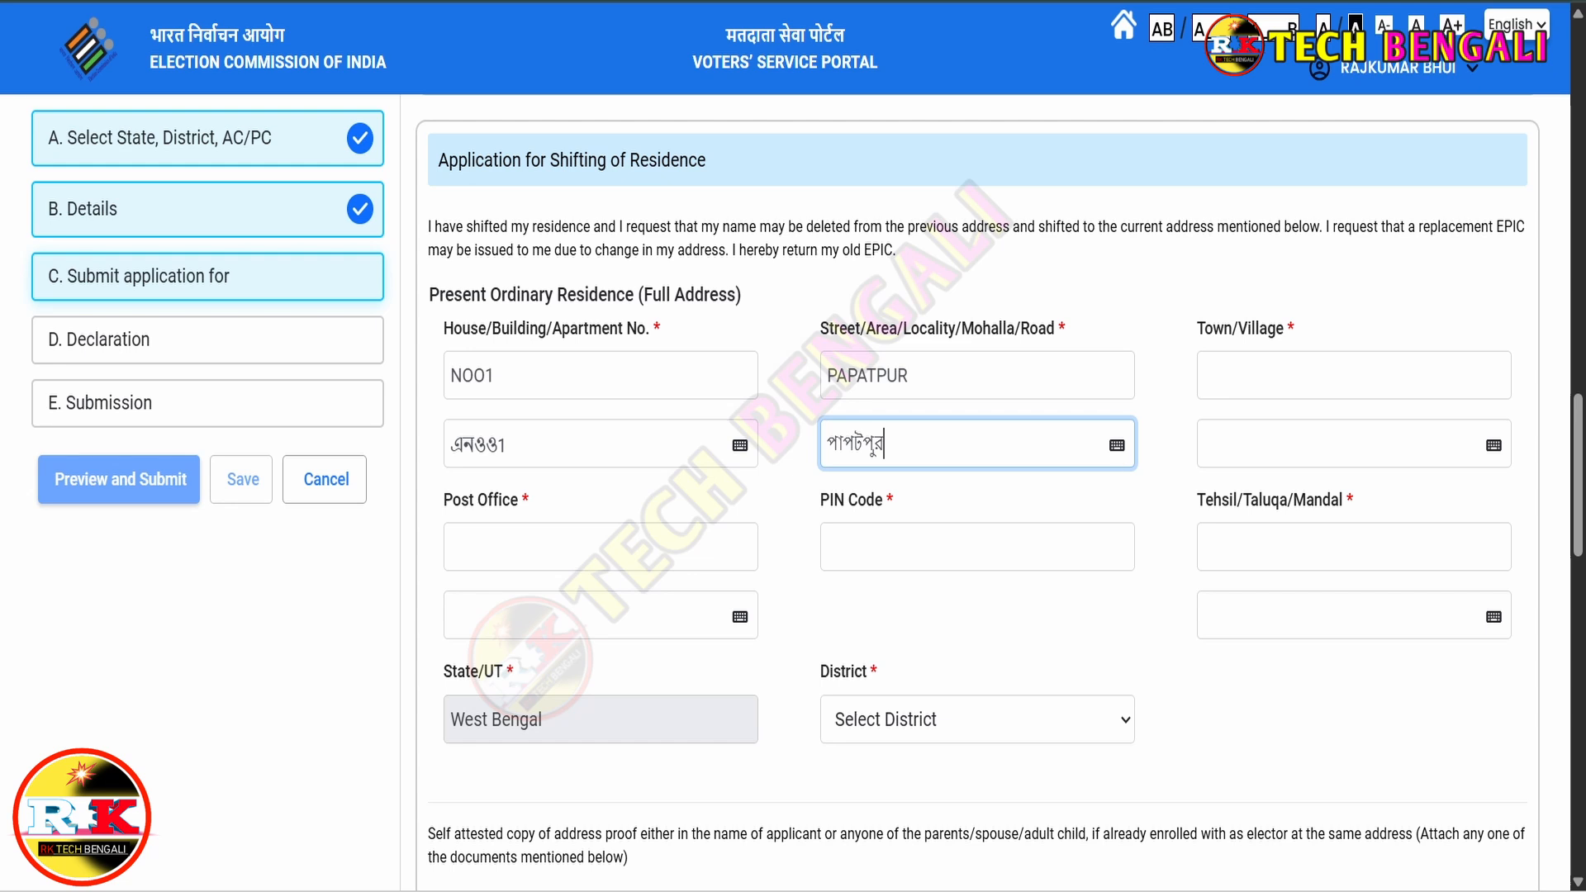
{"action": "left_click", "coordinate": [1117, 446]}
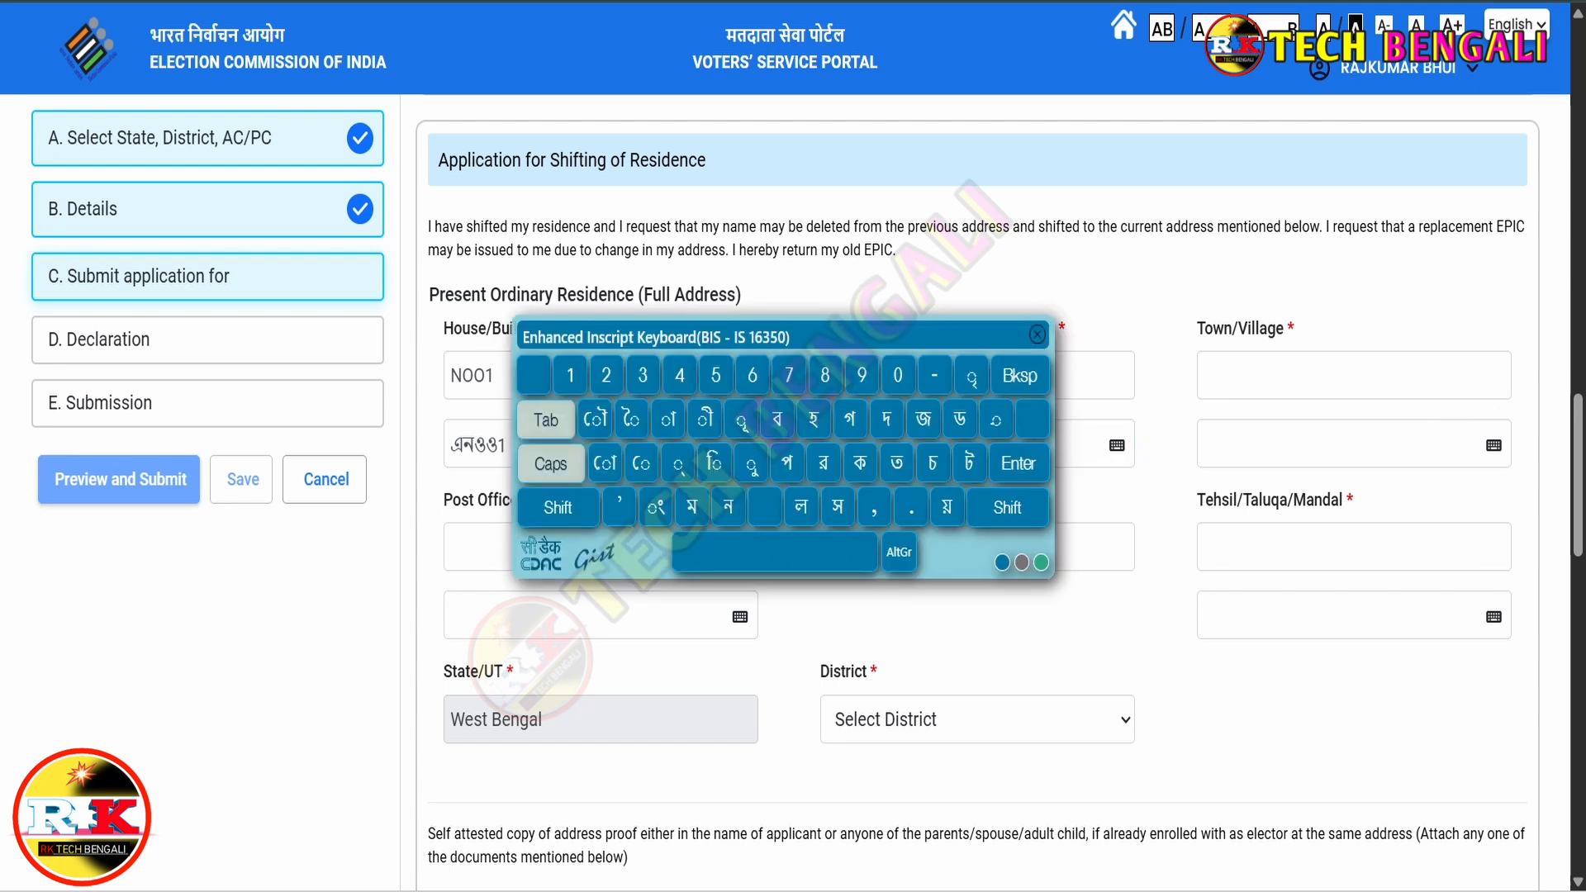
{"action": "left_click_drag", "start_coordinate": [878, 335], "coordinate": [559, 384]}
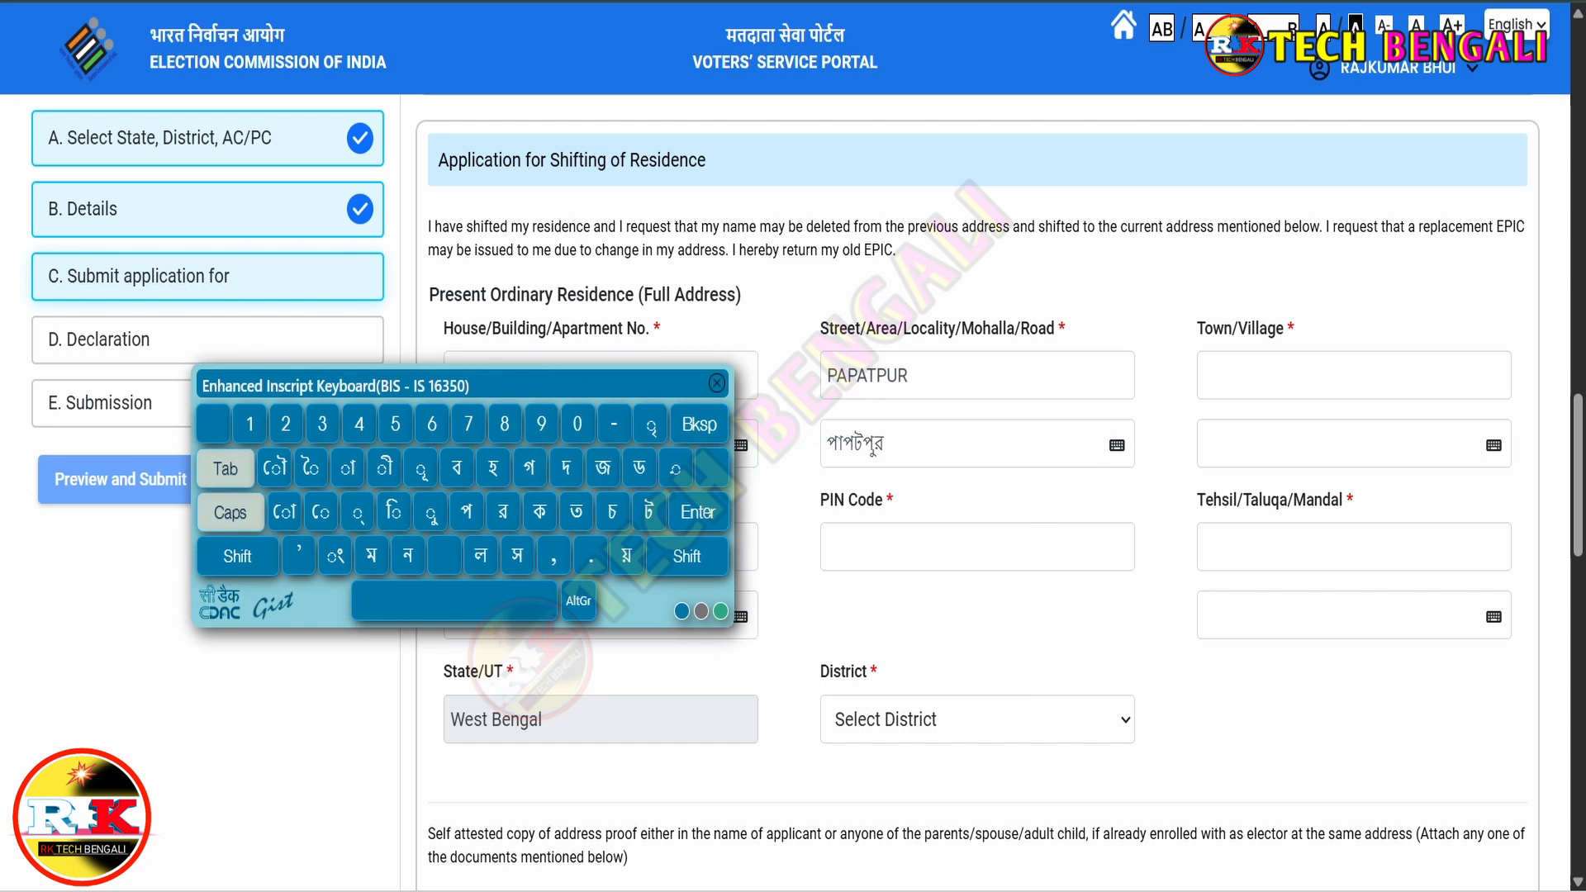
{"action": "left_click", "coordinate": [1110, 445]}
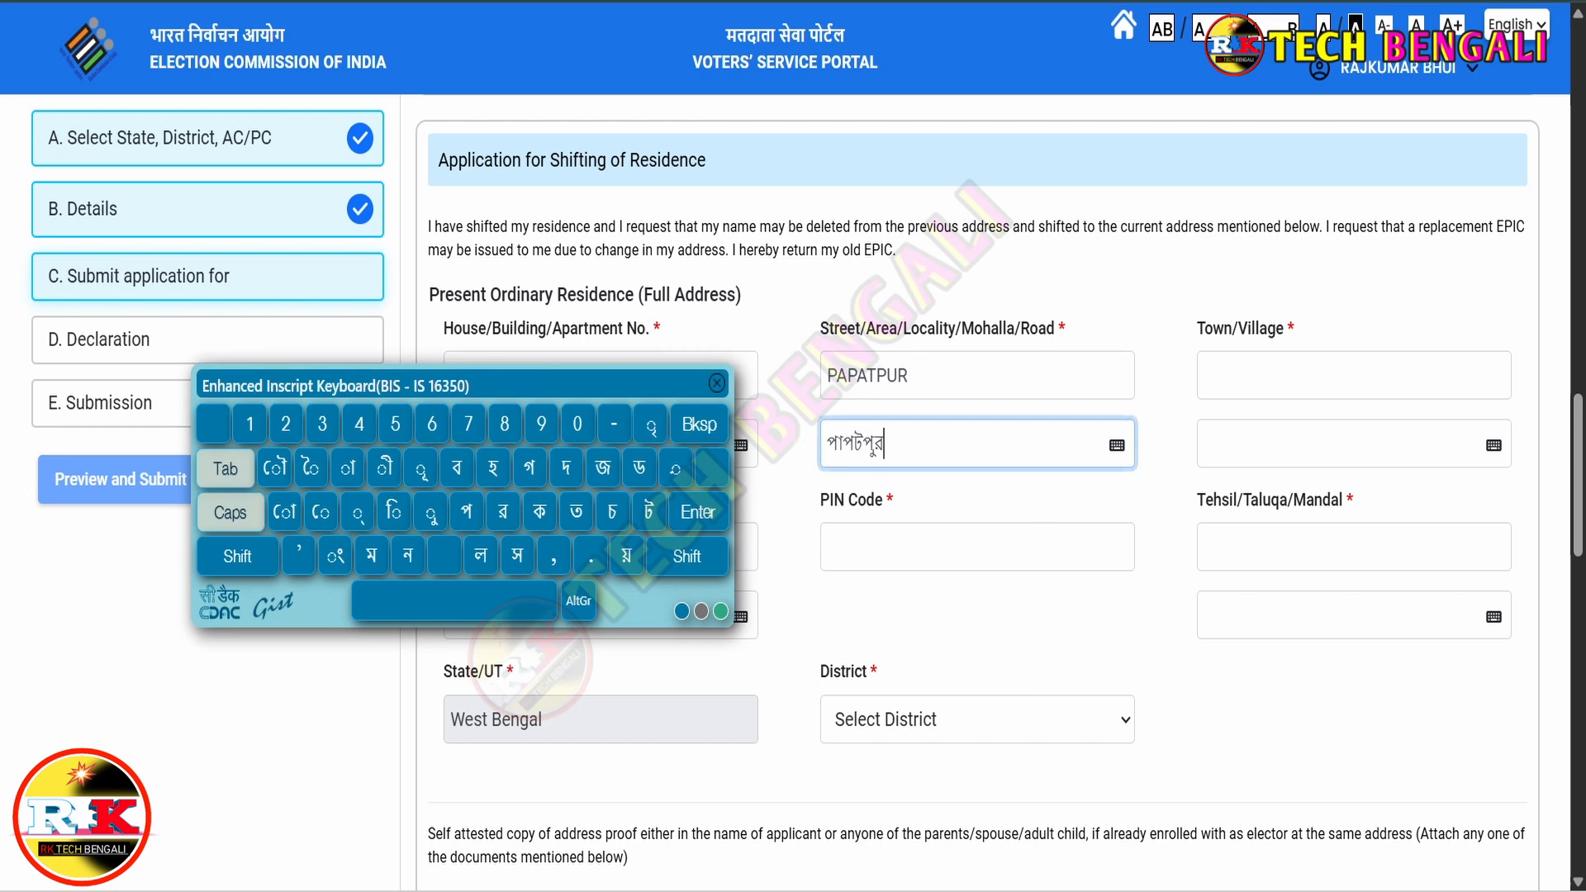
{"action": "left_click", "coordinate": [717, 383]}
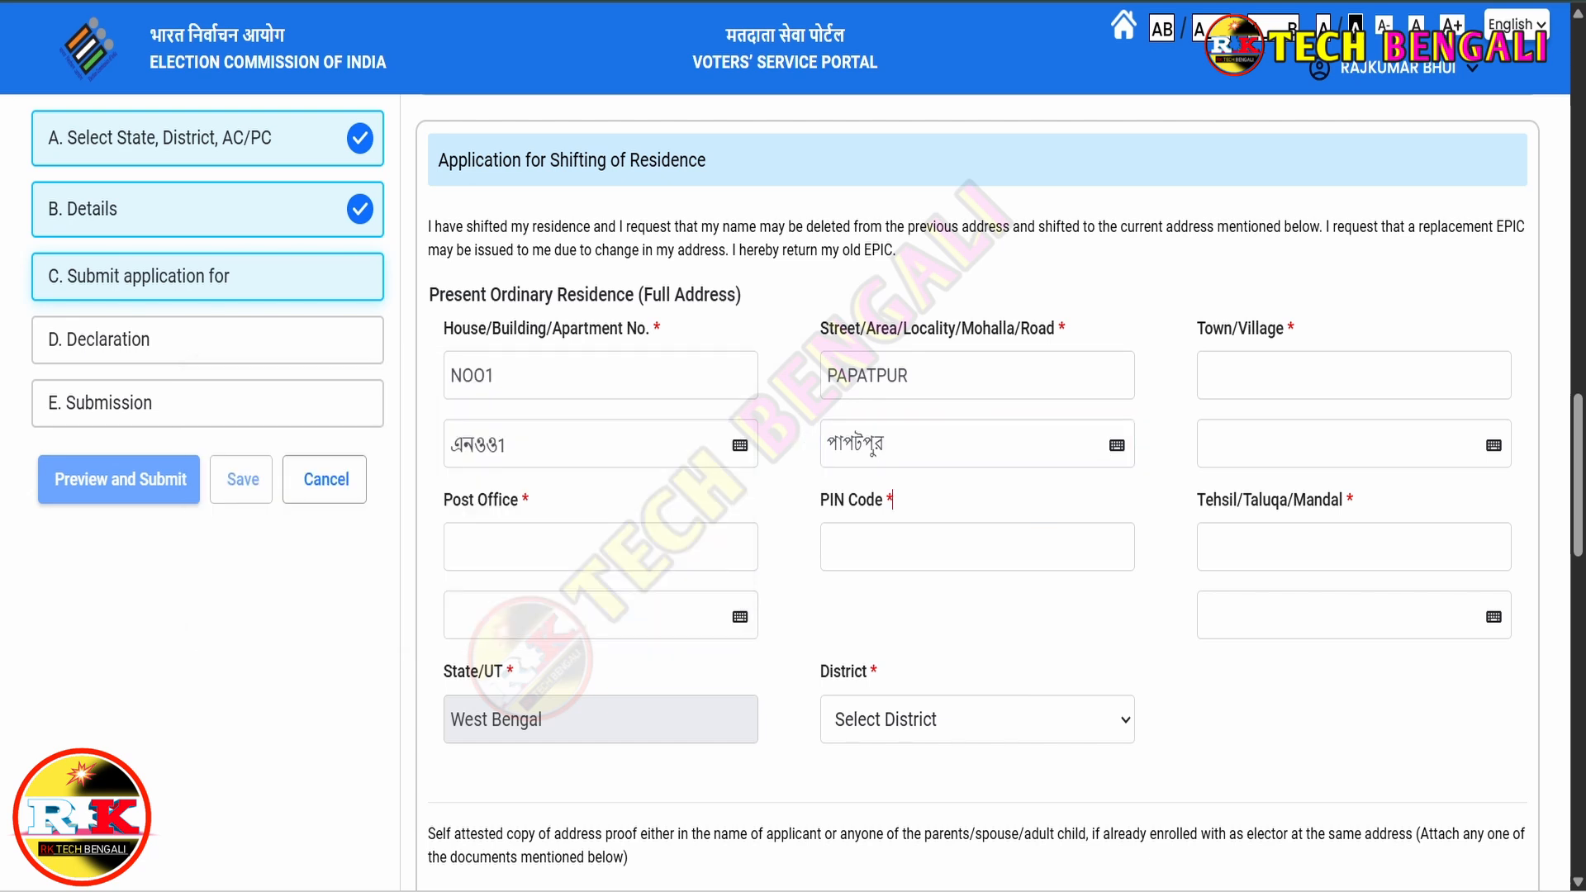
{"action": "left_click", "coordinate": [1353, 375]}
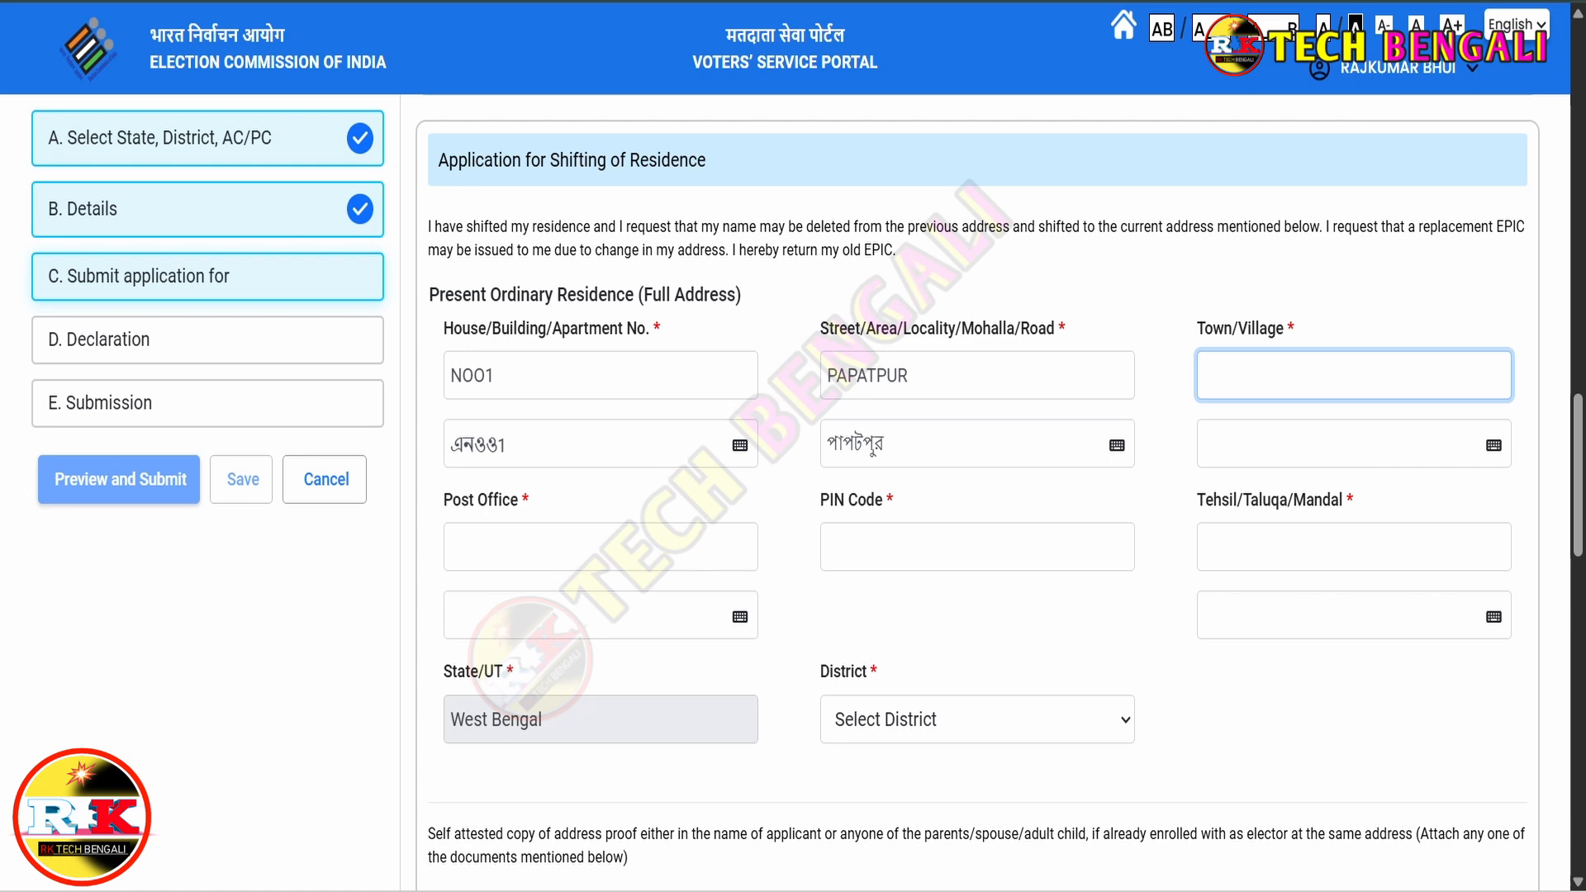
{"action": "left_click", "coordinate": [600, 547]}
{"action": "left_click", "coordinate": [977, 547]}
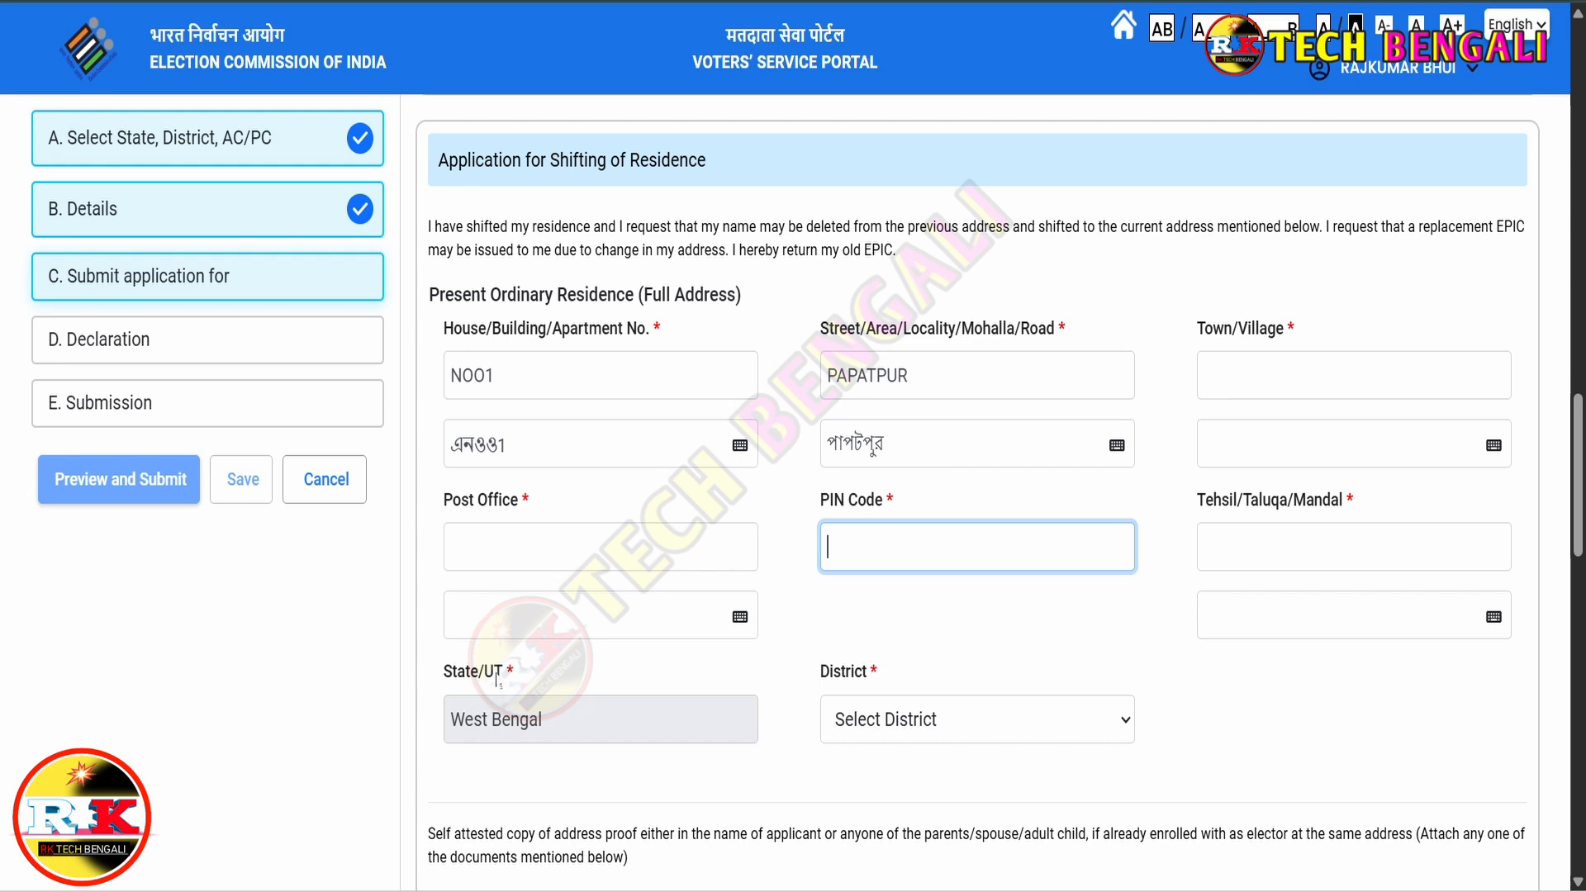
- Pick JHARGRAM as the address district and bring up the address-proof Document Name list
{"action": "left_click", "coordinate": [937, 720]}
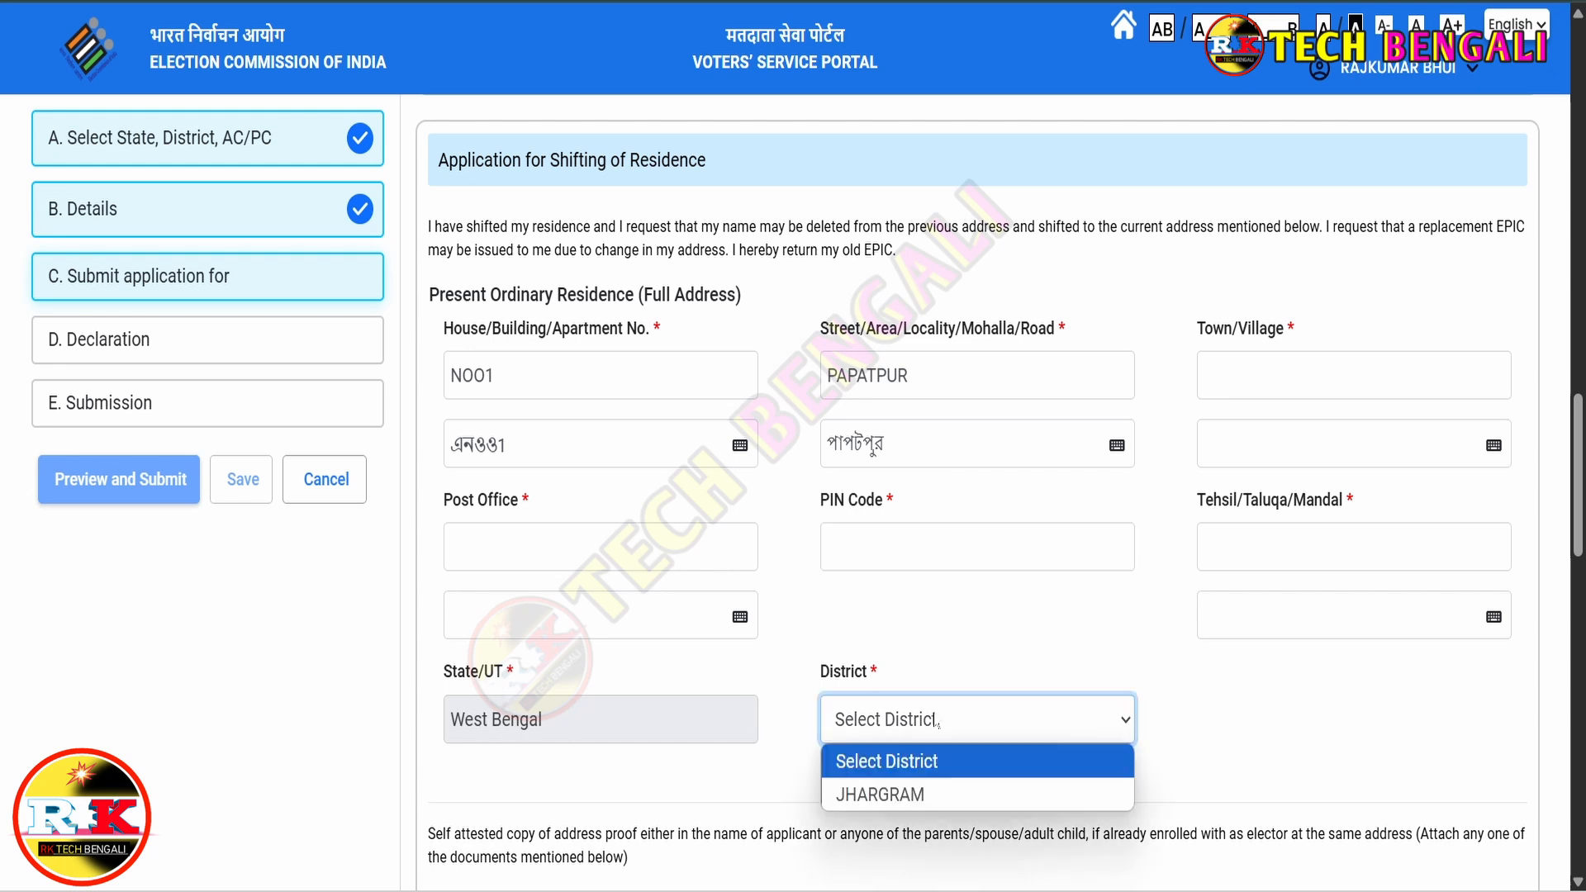
{"action": "left_click", "coordinate": [895, 795]}
{"action": "scroll", "coordinate": [741, 463], "scroll_direction": "down", "scroll_amount": 6}
{"action": "scroll", "coordinate": [740, 462], "scroll_direction": "down", "scroll_amount": 2}
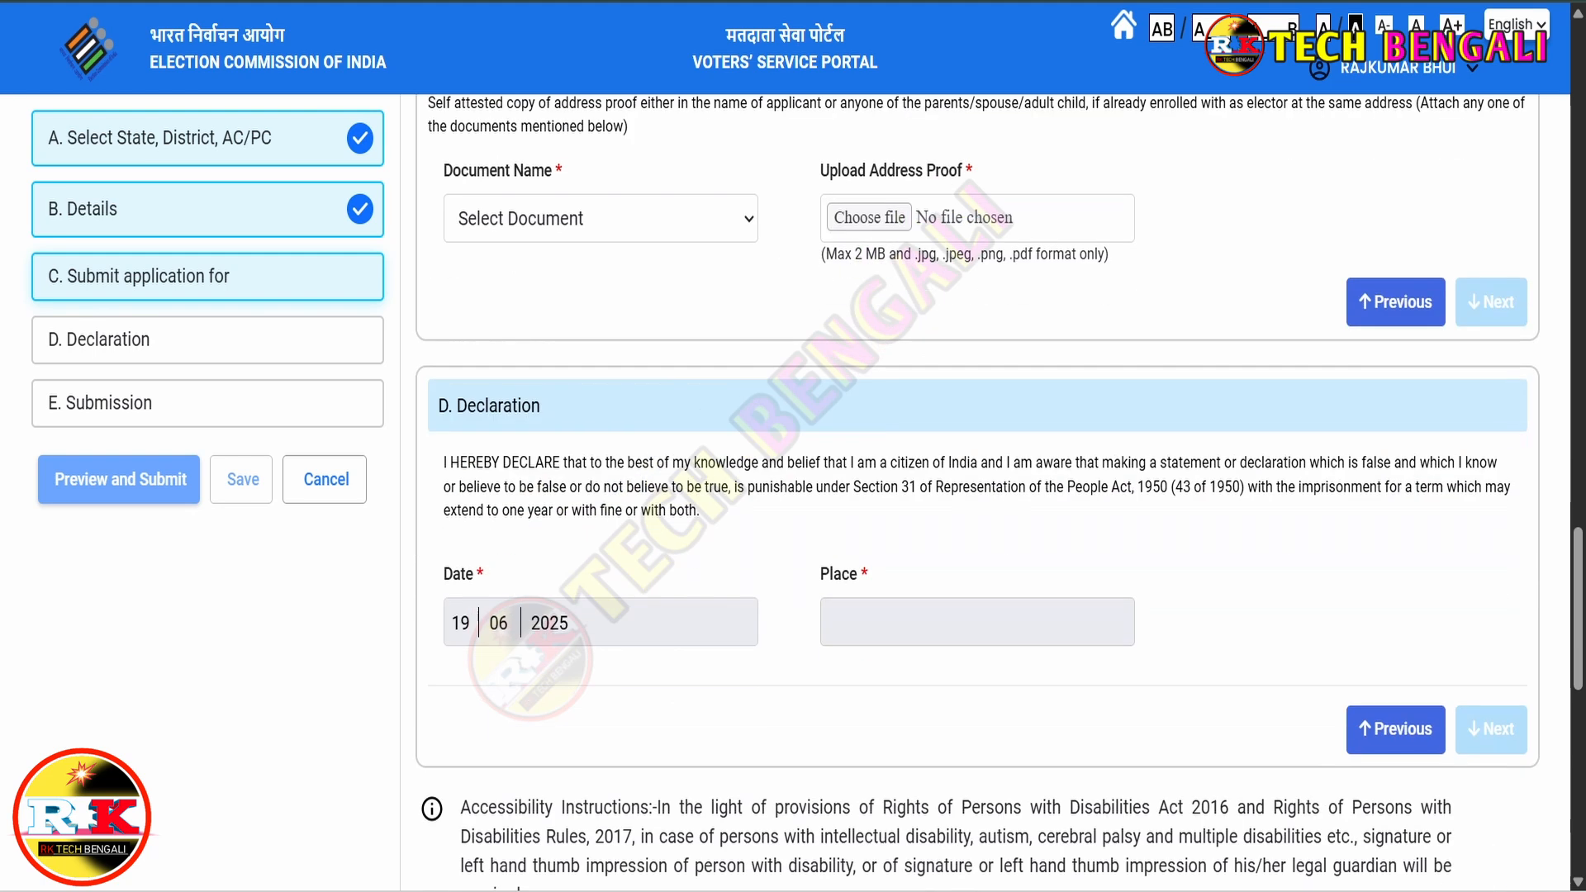
{"action": "left_click_drag", "start_coordinate": [444, 171], "coordinate": [548, 178]}
{"action": "scroll", "coordinate": [669, 248], "scroll_direction": "up", "scroll_amount": 1}
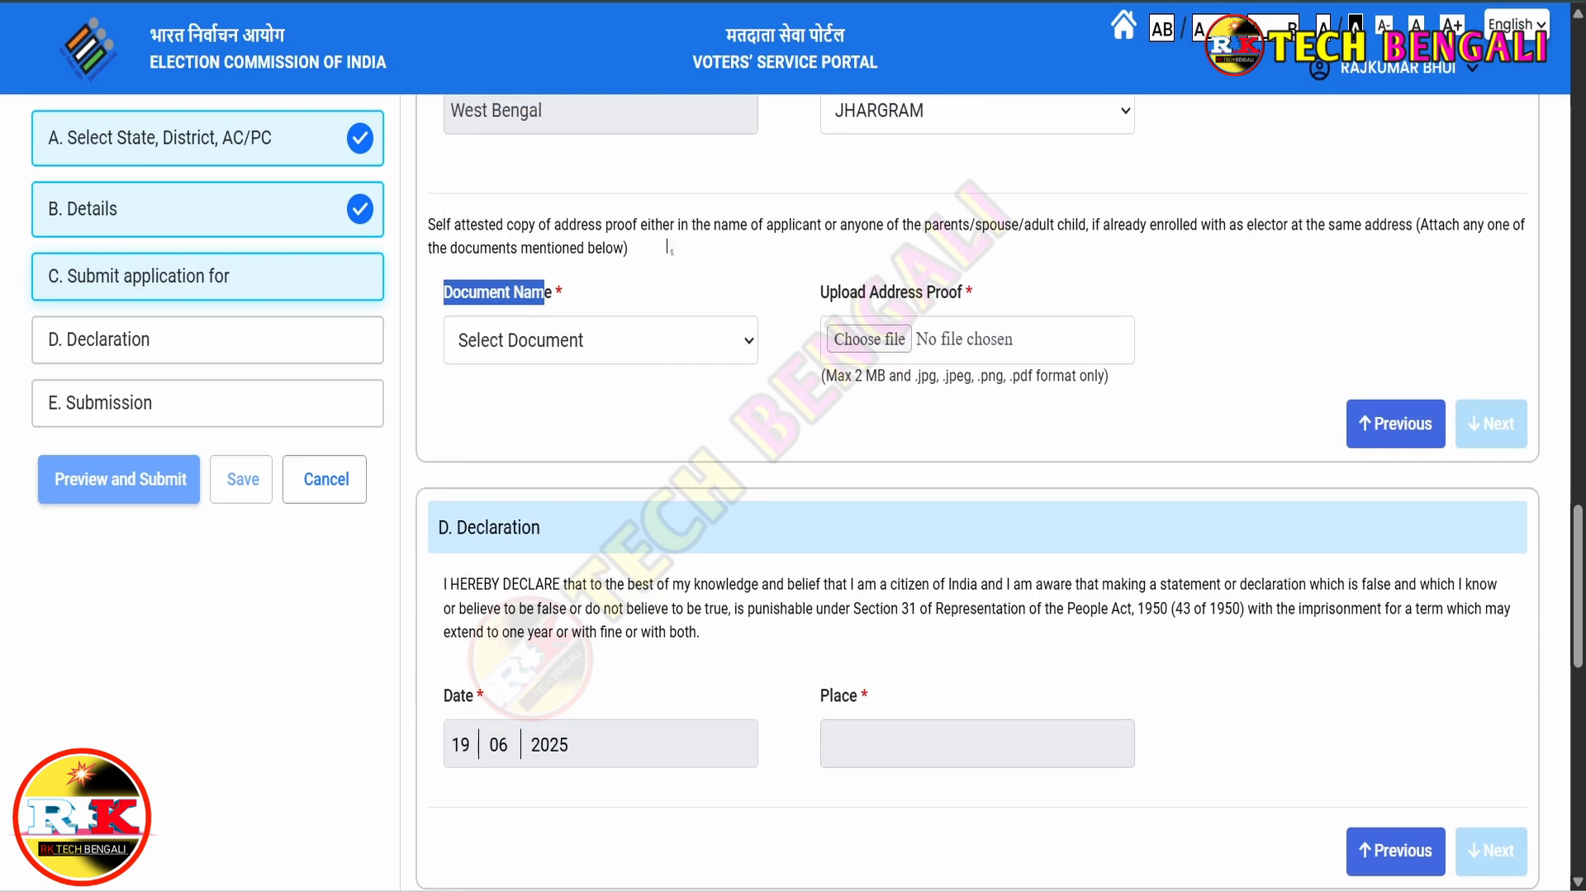
{"action": "left_click", "coordinate": [609, 343]}
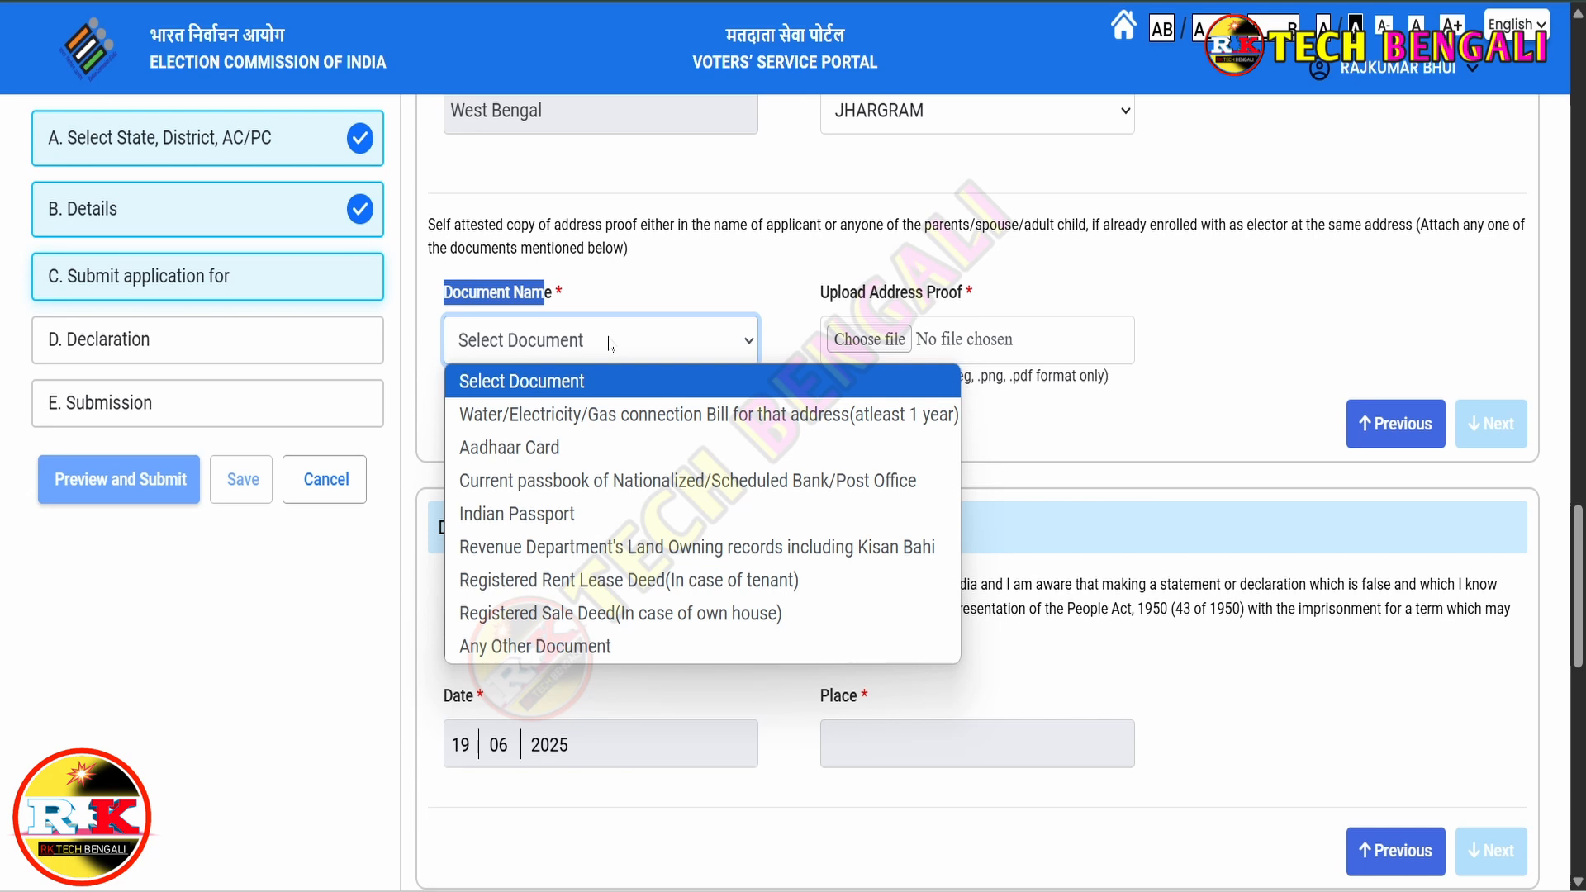
- Upload mar.jpg as Any Other Document named MARRIAGR CERTIFICATE and continue to the Declaration
{"action": "left_click", "coordinate": [547, 649]}
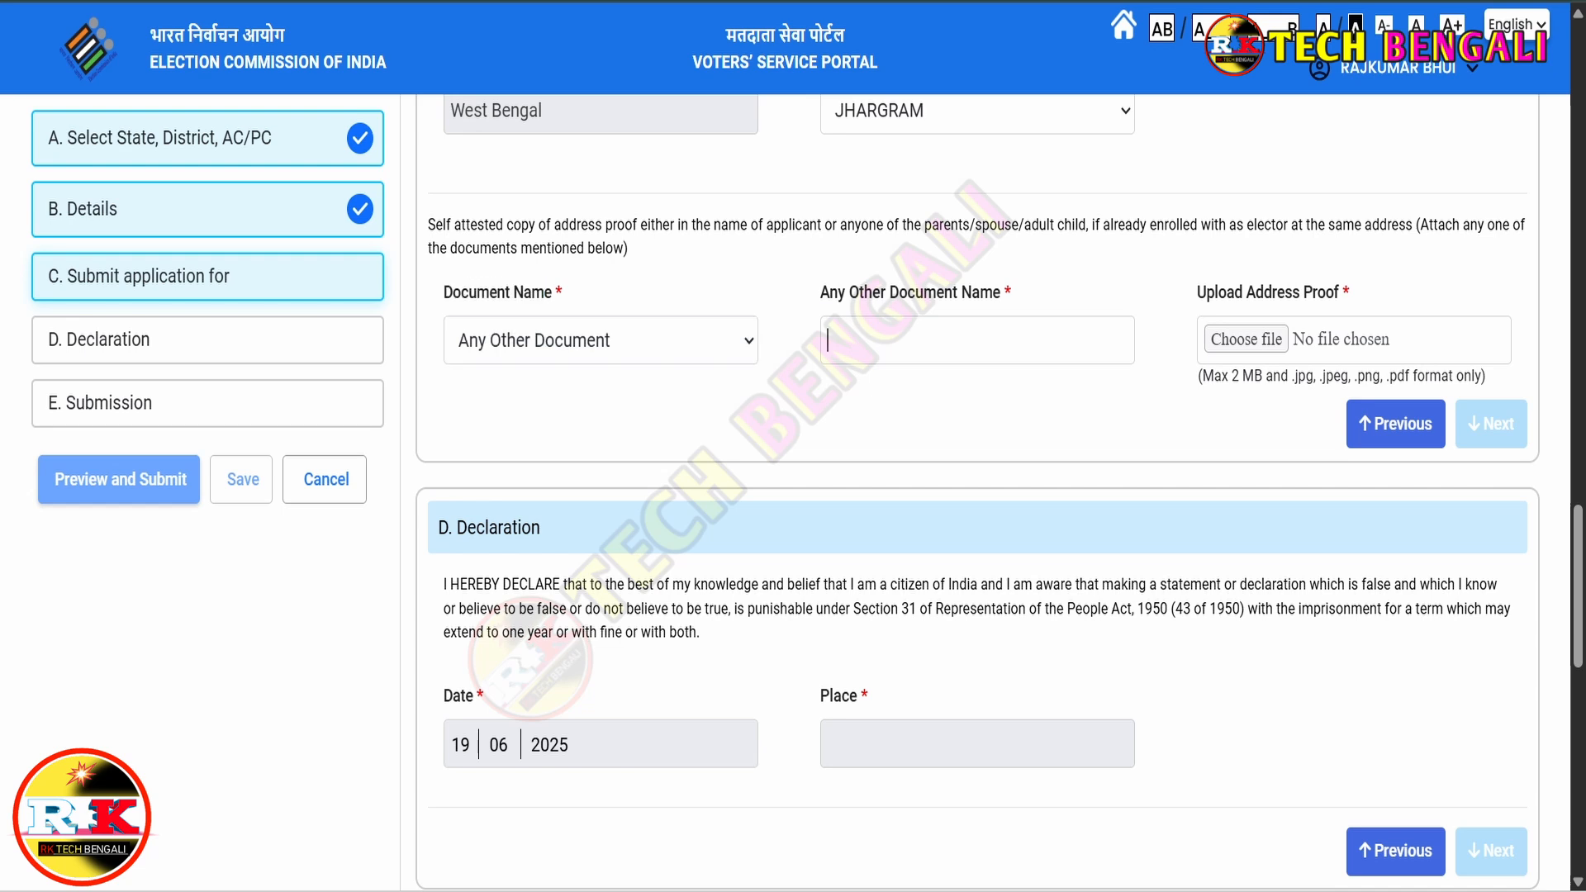
{"action": "left_click", "coordinate": [975, 340]}
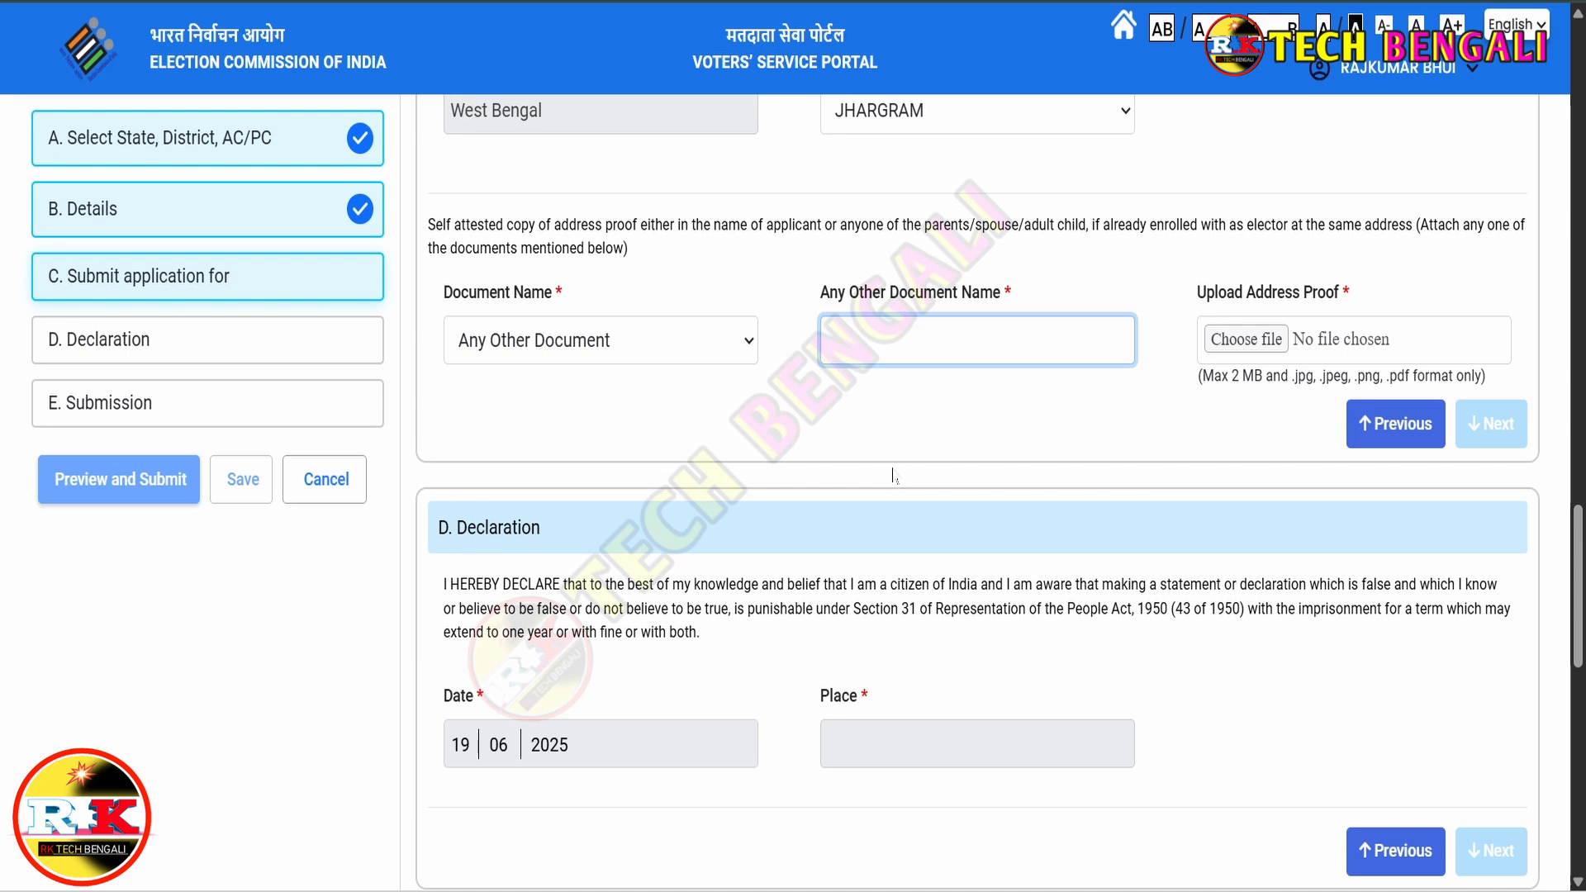
{"action": "left_click", "coordinate": [724, 341]}
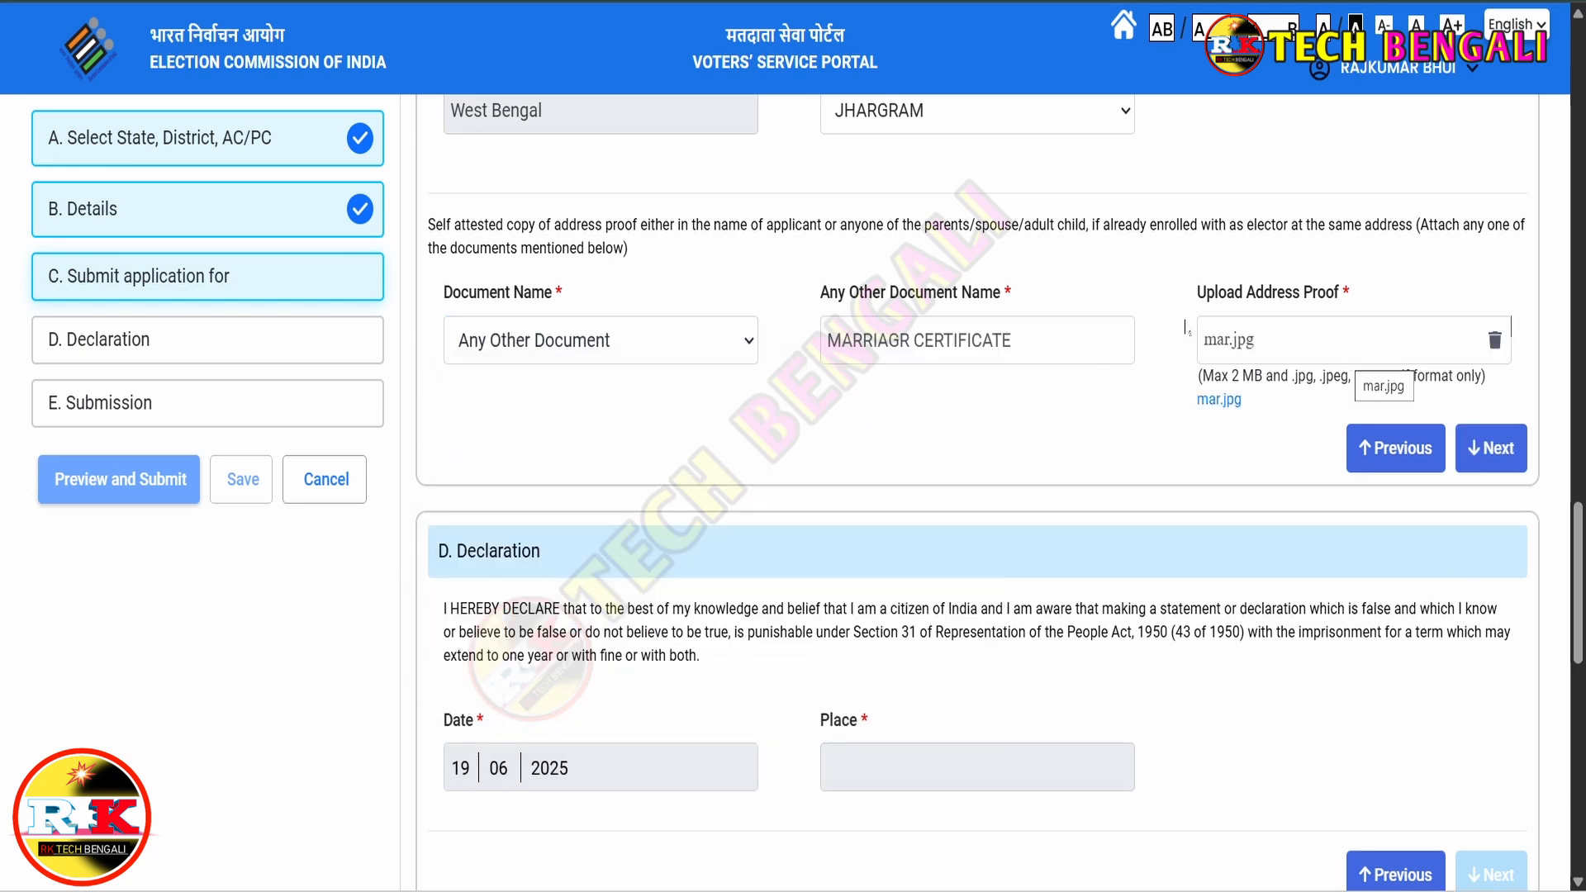
{"action": "left_click", "coordinate": [1503, 458]}
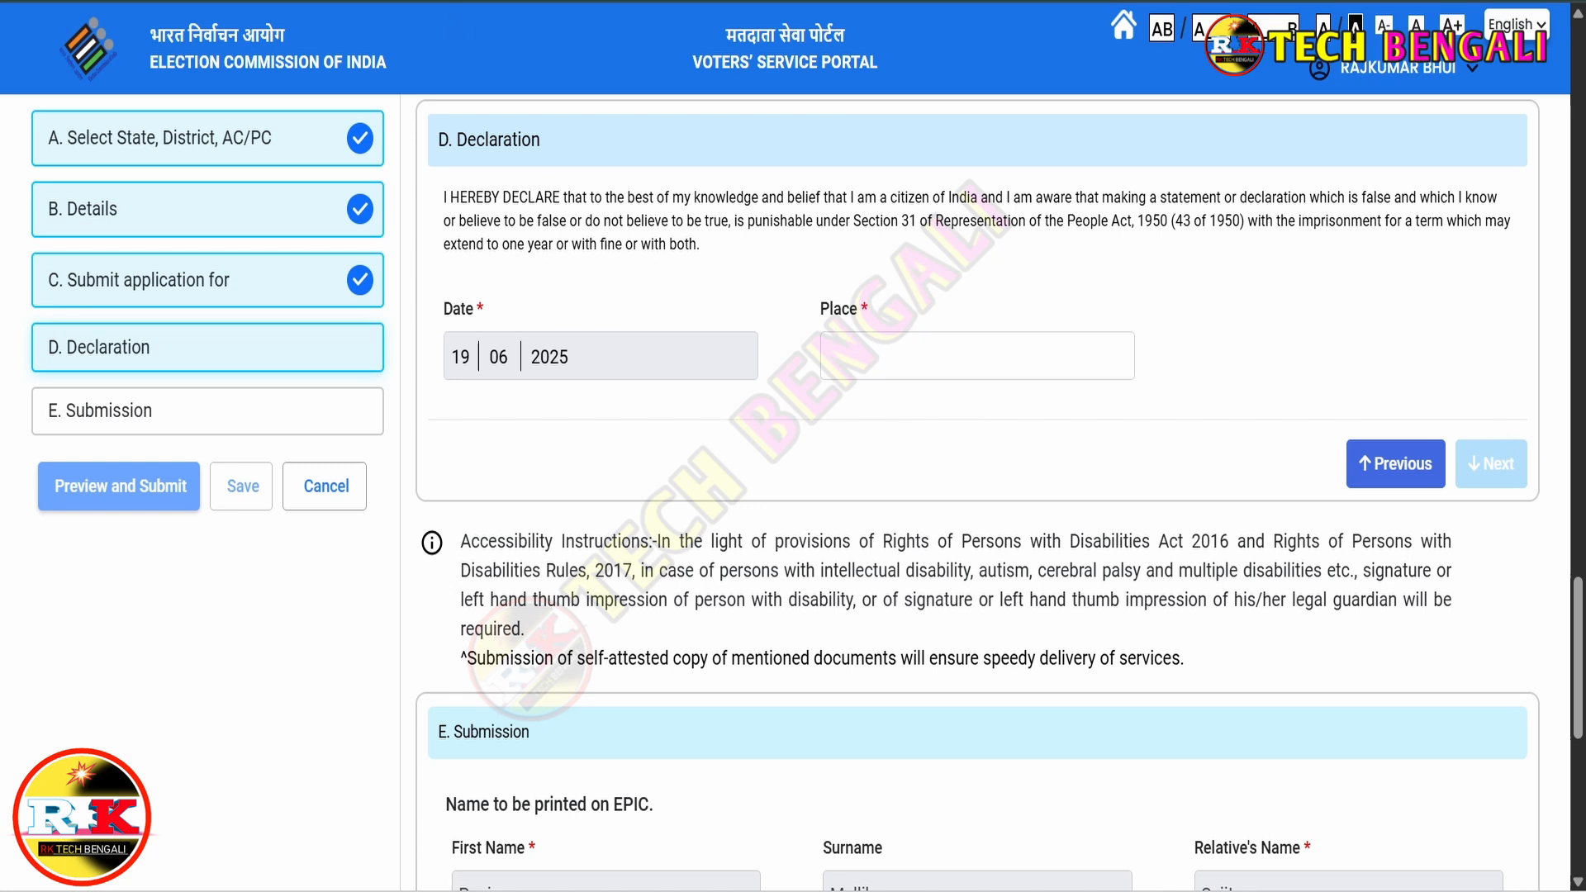
- Enter PAPATPUR as the declaration place and continue to the Submission section
{"action": "left_click", "coordinate": [977, 356]}
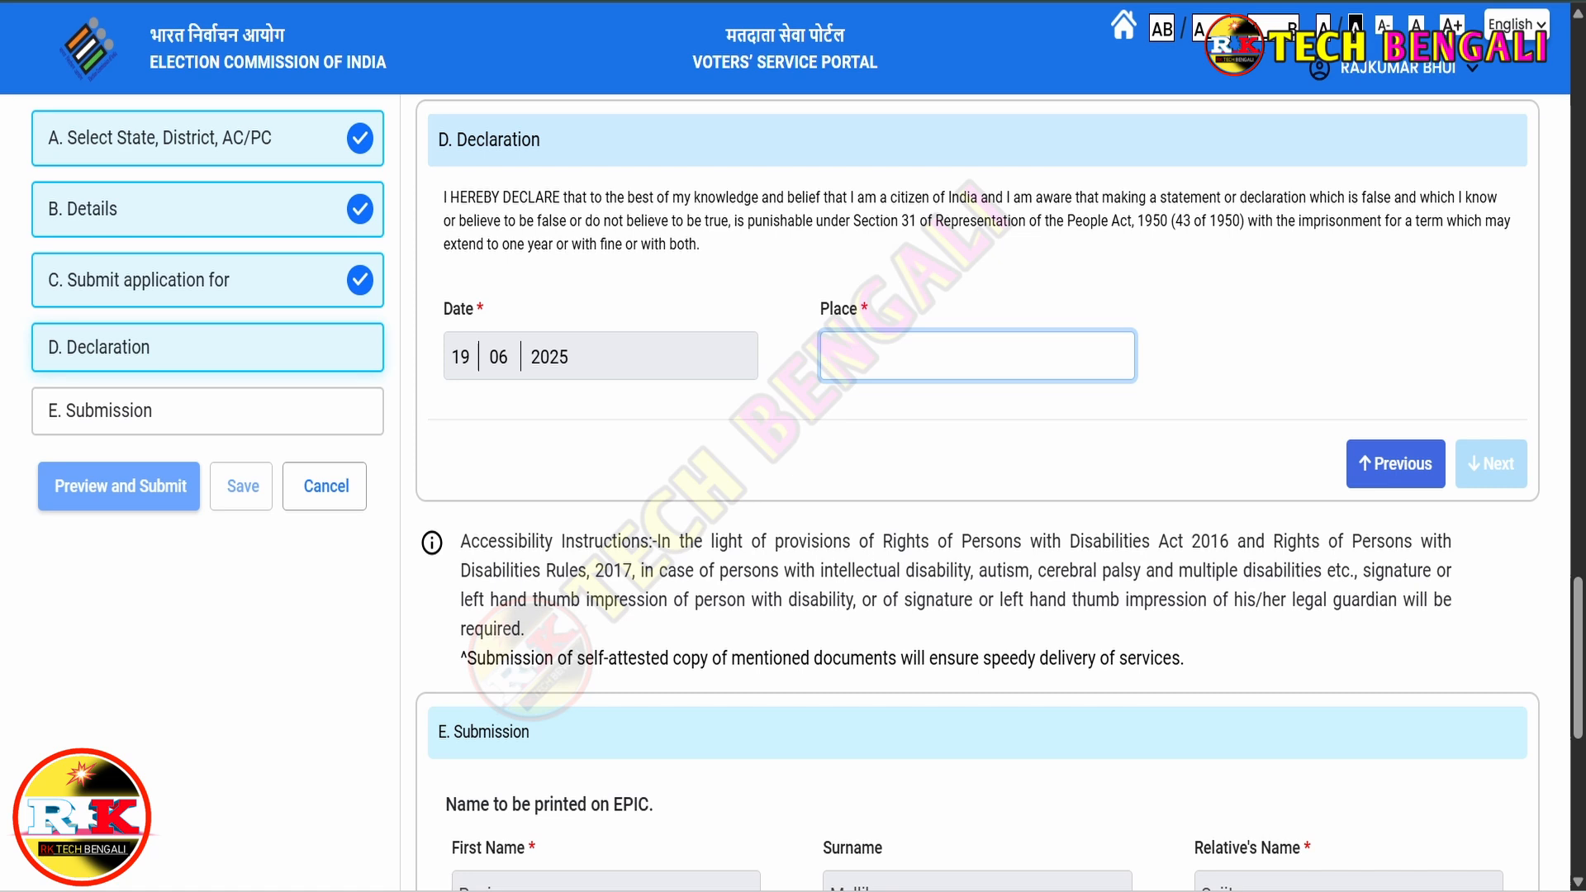
{"action": "type", "text": "PAPATPUR"}
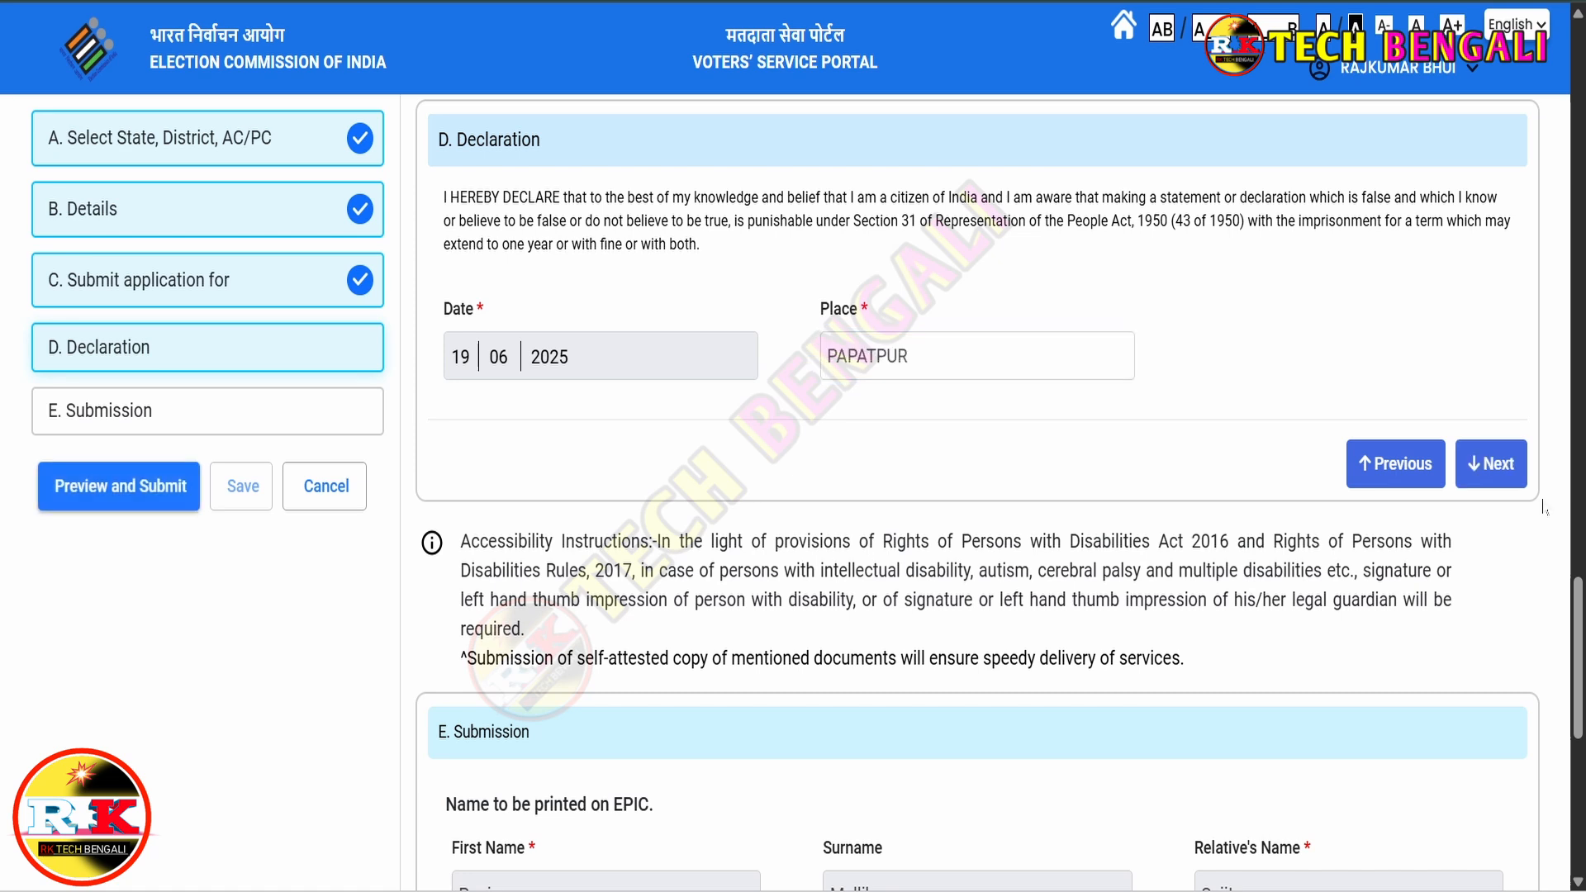
{"action": "left_click", "coordinate": [1495, 465]}
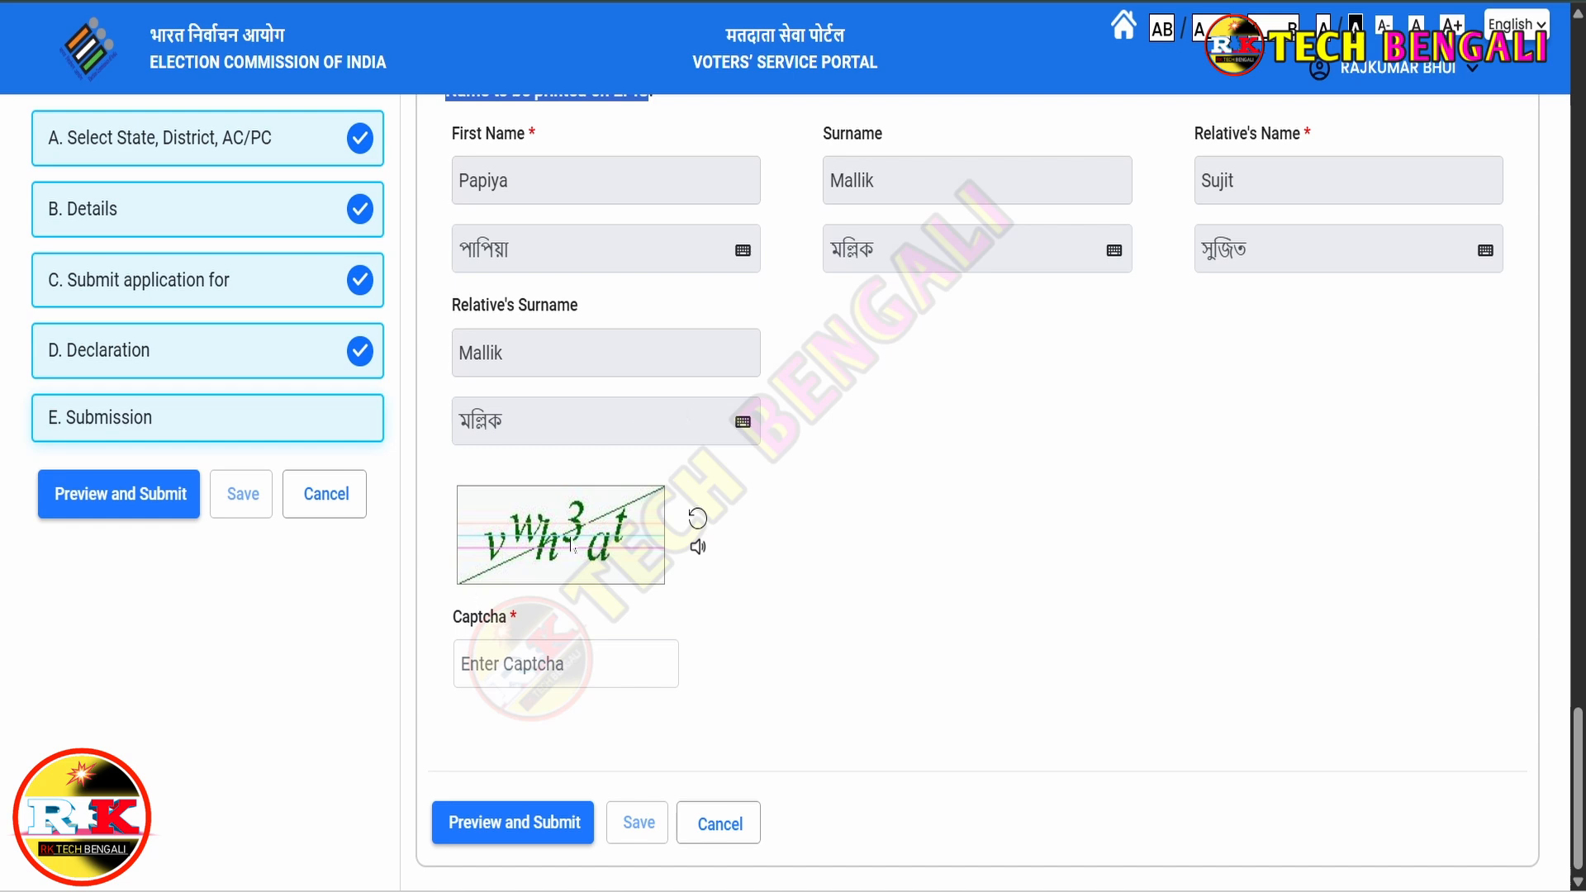
- Go to the captcha field and open the full Form 8 preview for constituency 222 Jhargram
{"action": "left_click", "coordinate": [566, 663]}
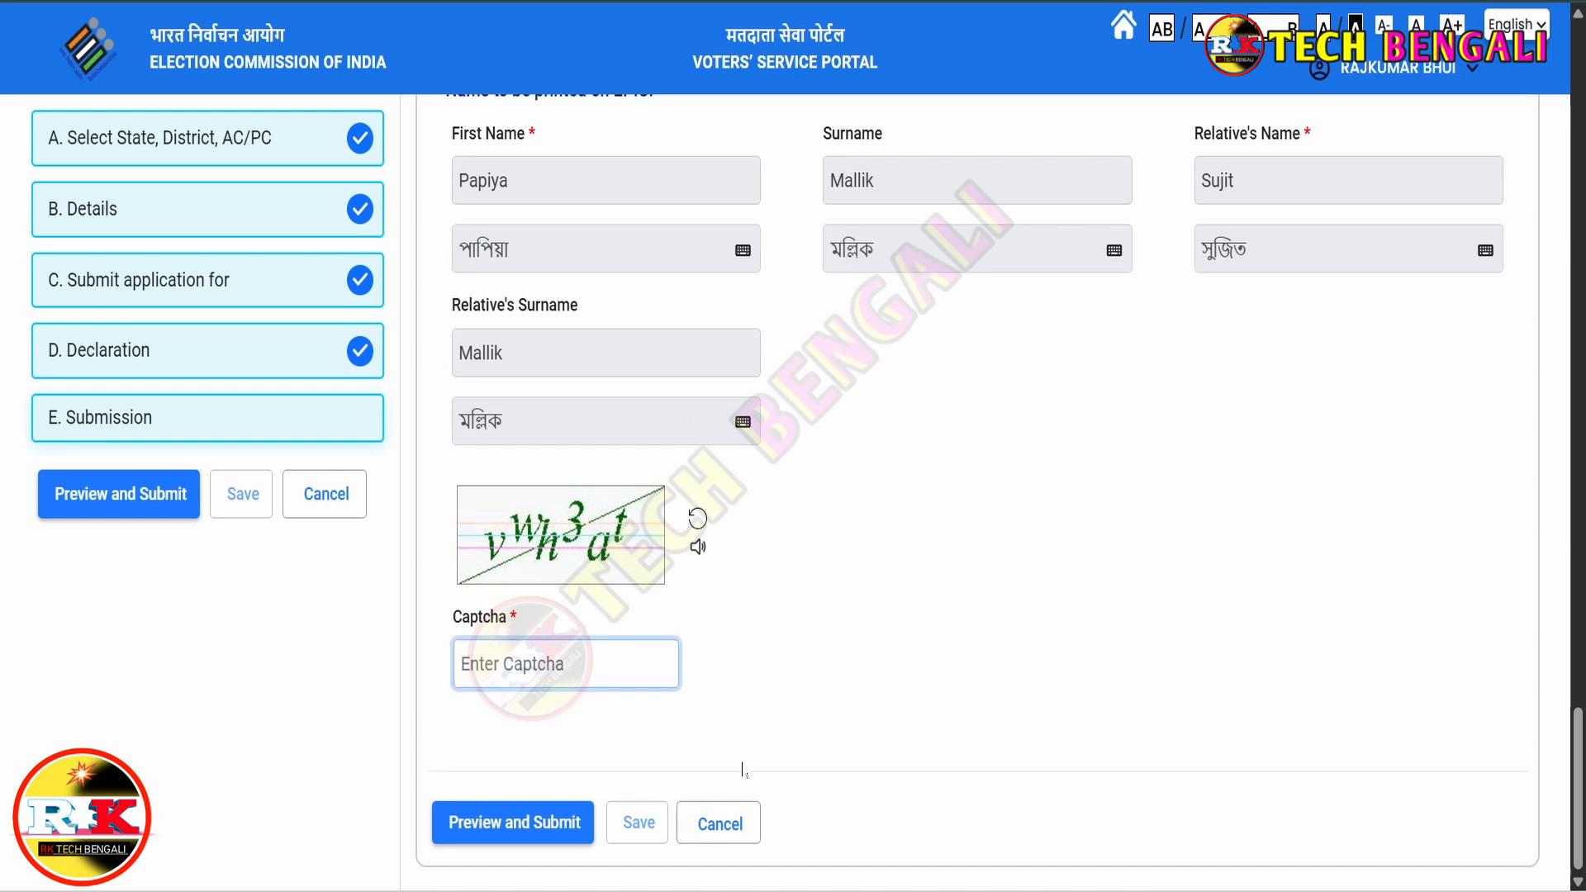
{"action": "left_click", "coordinate": [493, 827]}
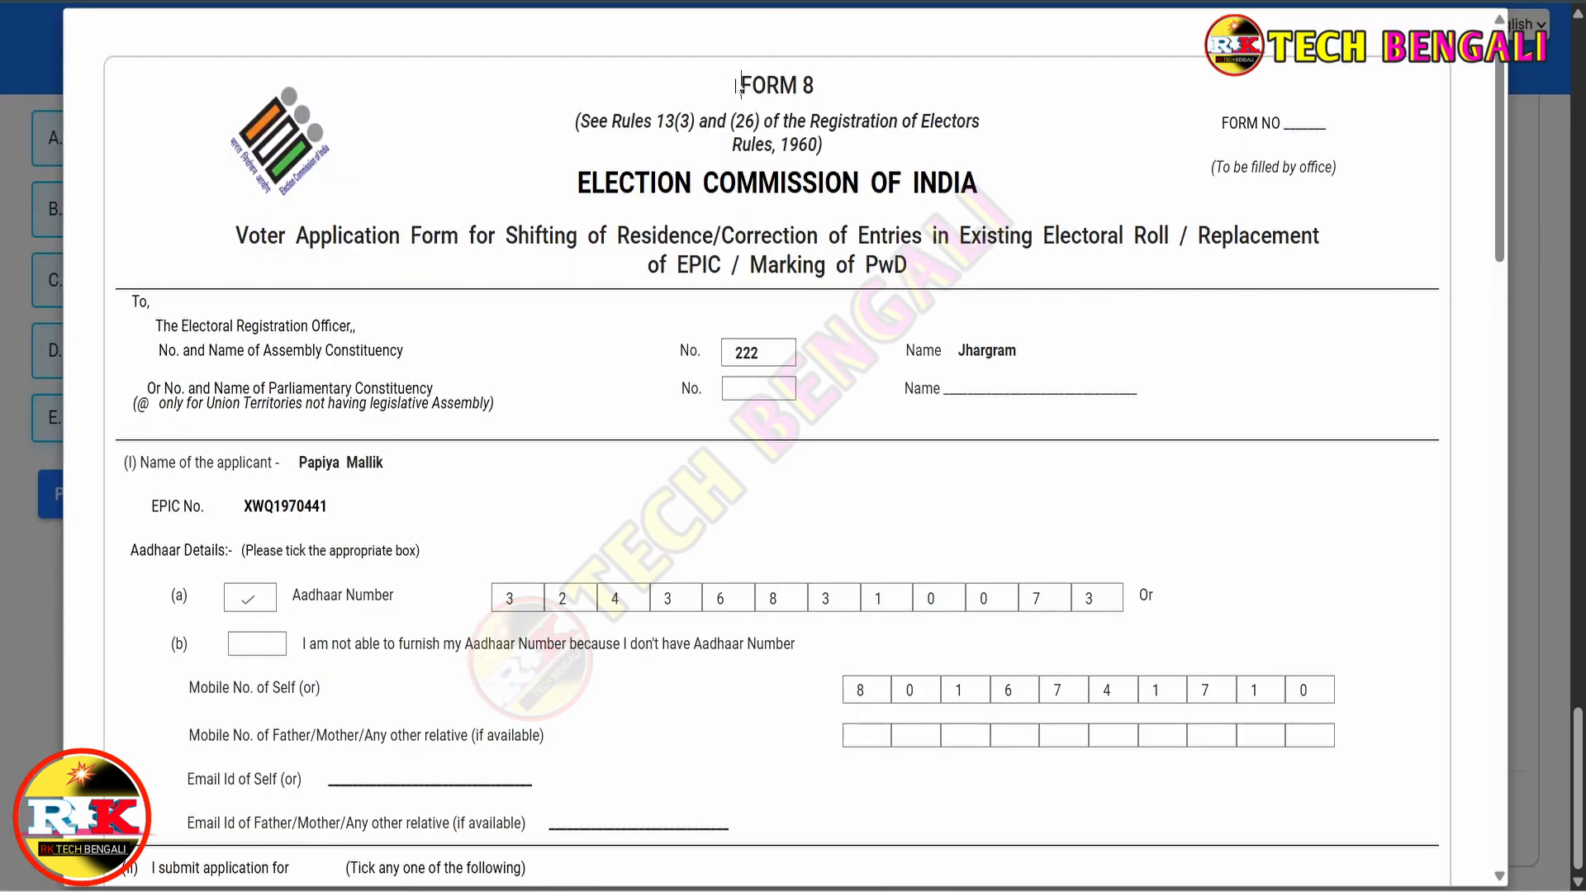
- Review the whole Form 8 preview and submit the application to get the acknowledgment
{"action": "left_click_drag", "start_coordinate": [731, 85], "coordinate": [821, 93]}
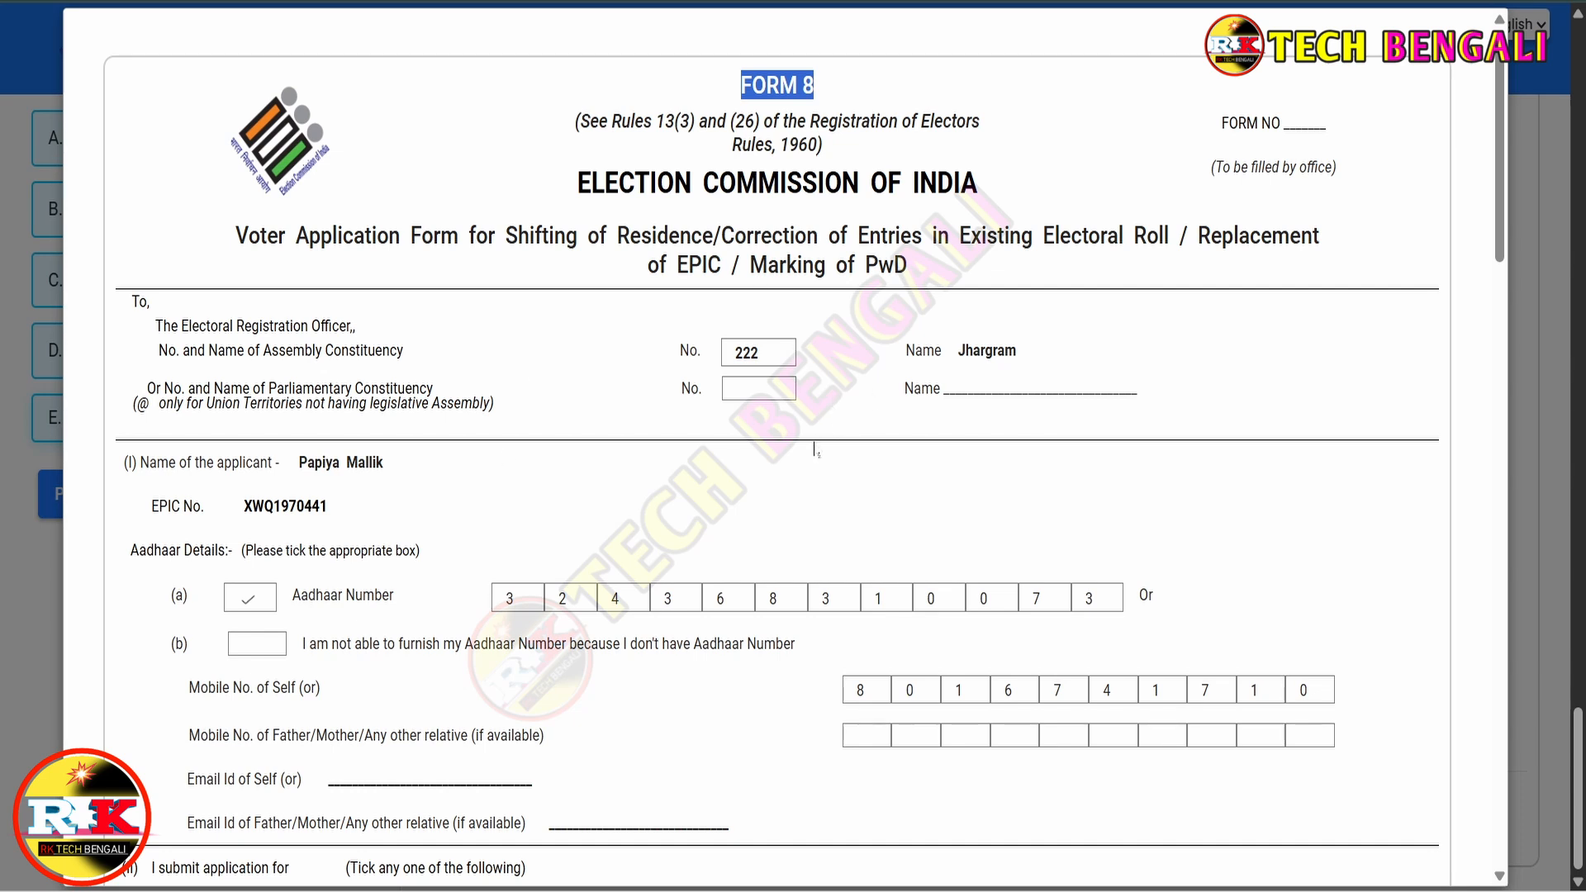
{"action": "scroll", "coordinate": [853, 451], "scroll_direction": "down", "scroll_amount": 3}
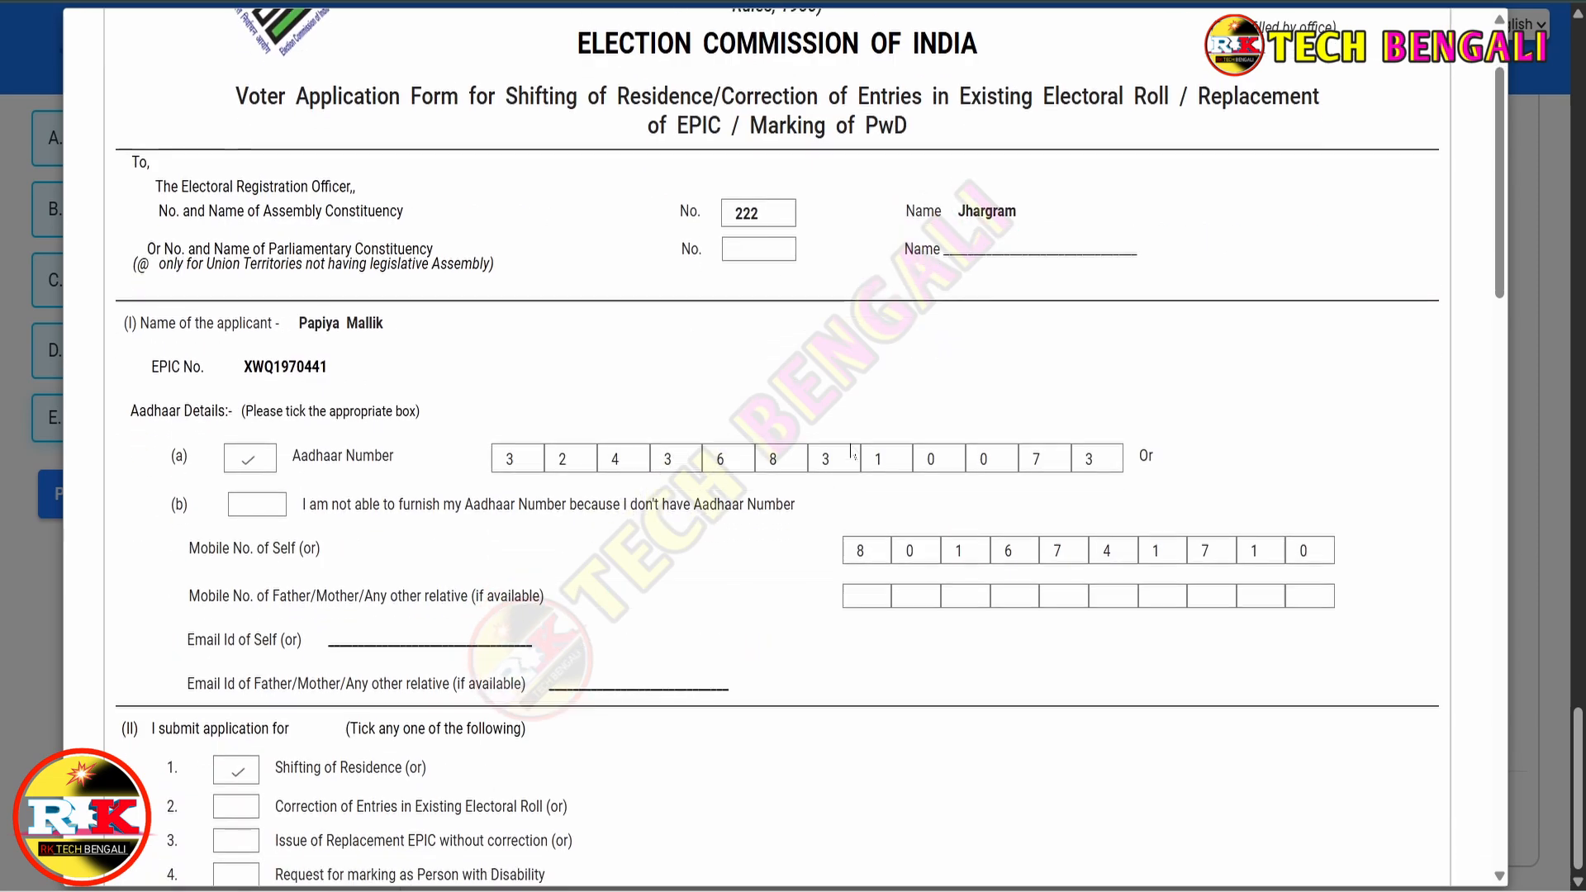
{"action": "scroll", "coordinate": [828, 317], "scroll_direction": "down", "scroll_amount": 7}
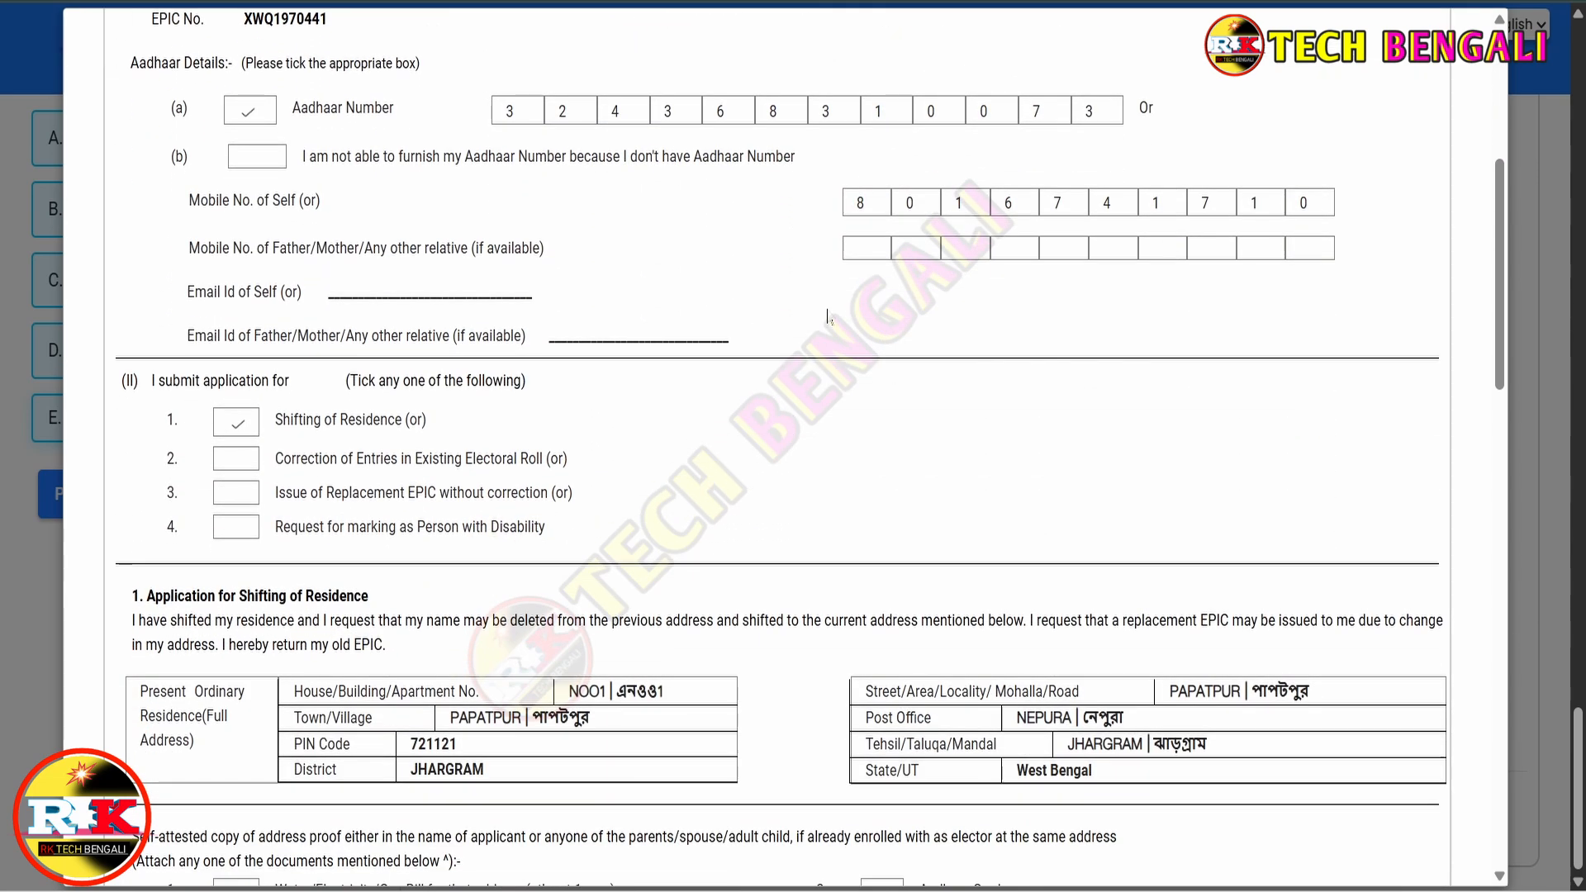
{"action": "scroll", "coordinate": [829, 317], "scroll_direction": "down", "scroll_amount": 7}
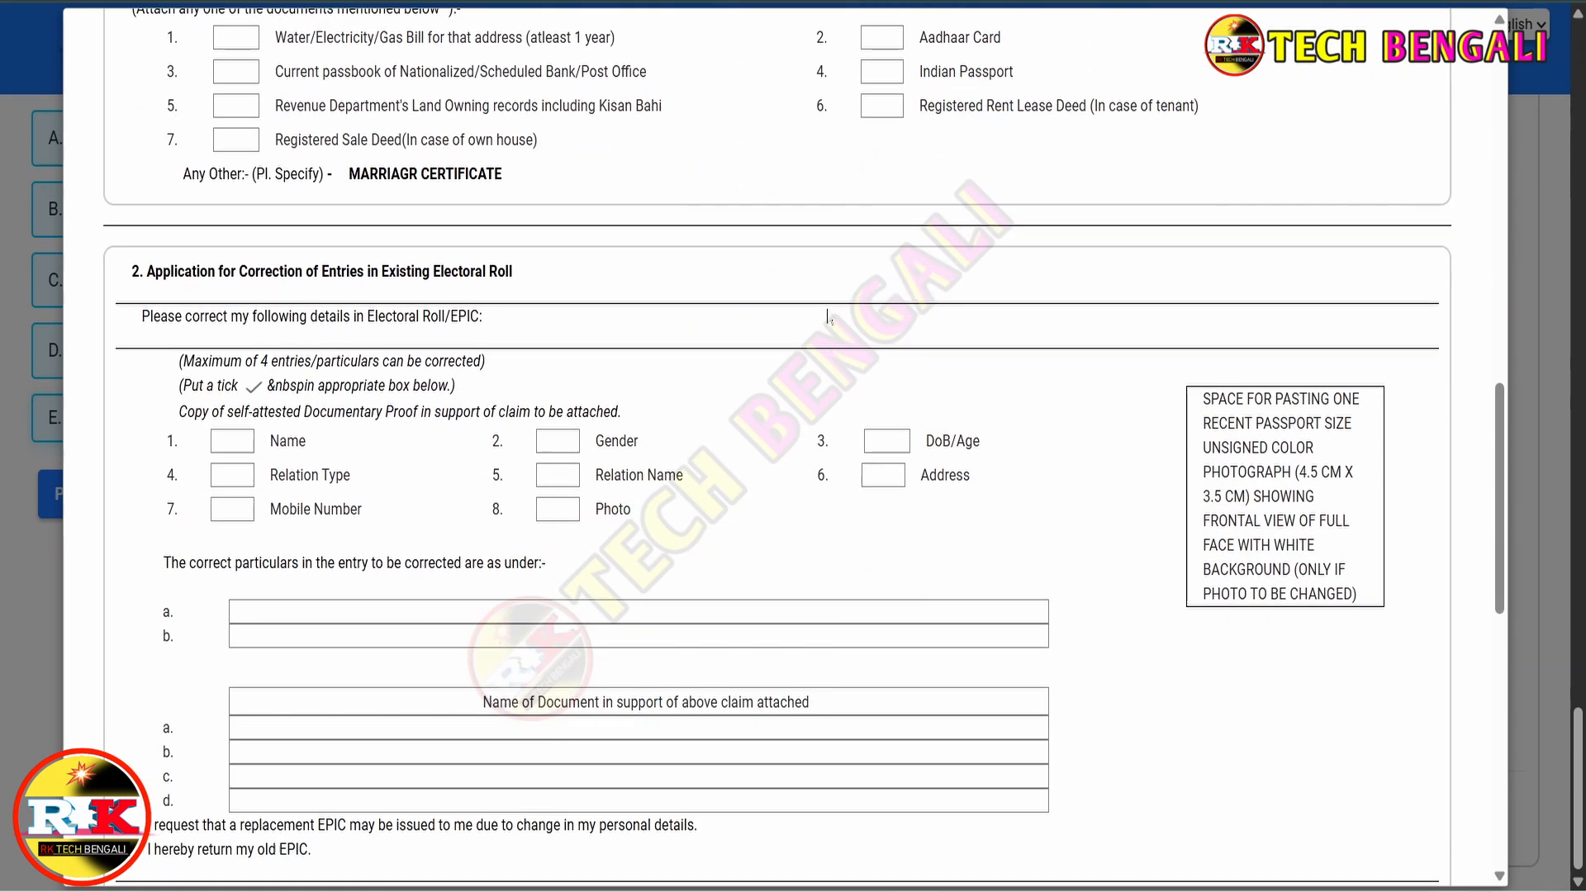
{"action": "scroll", "coordinate": [825, 319], "scroll_direction": "down", "scroll_amount": 10}
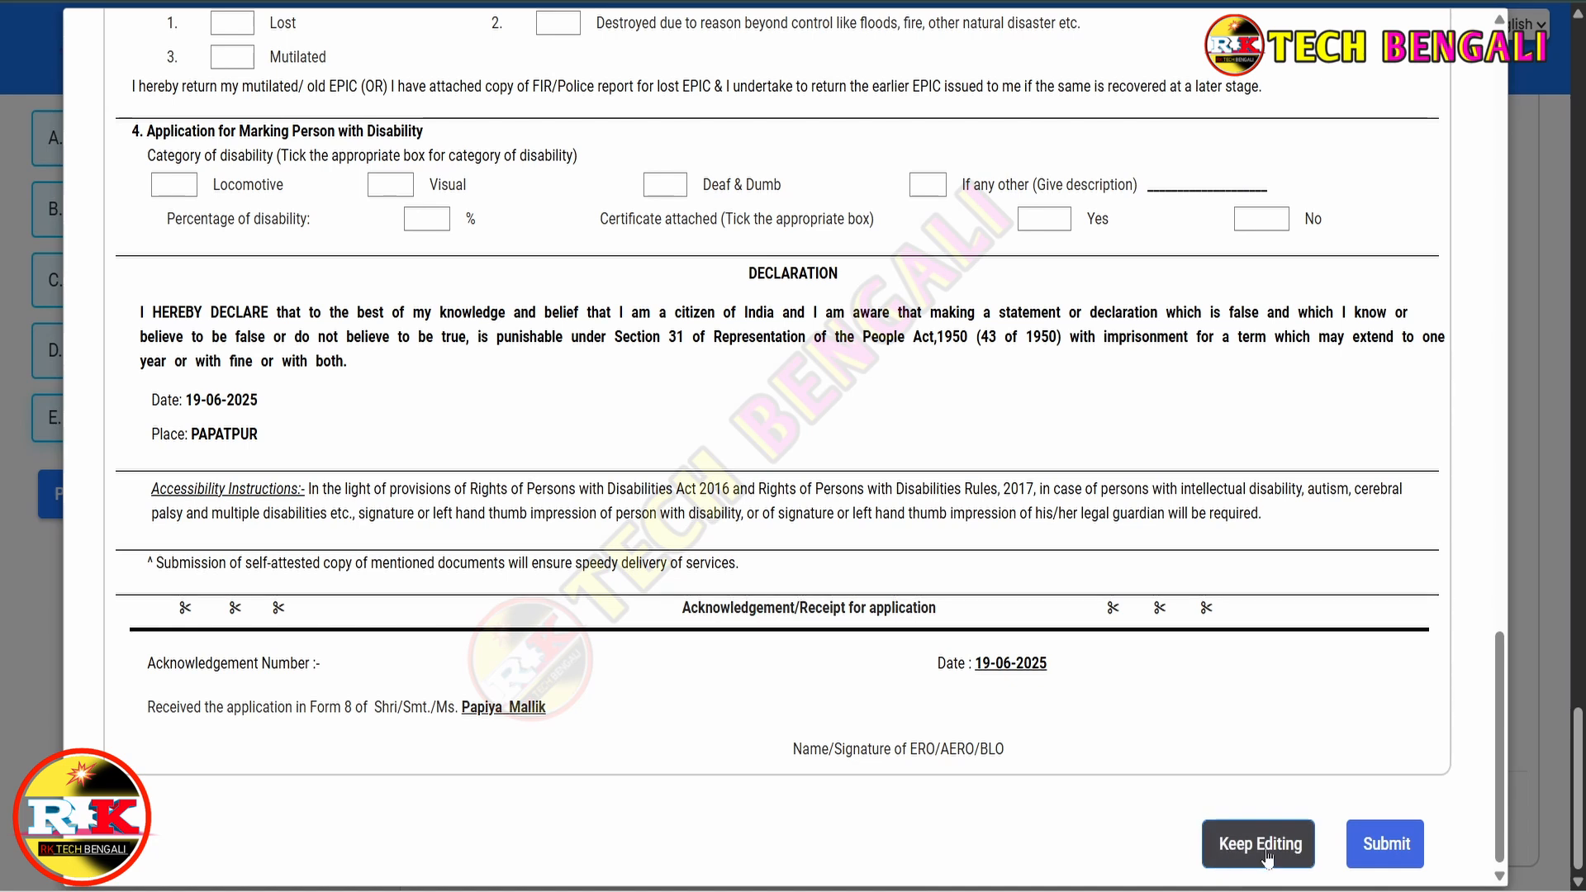
{"action": "left_click", "coordinate": [1387, 846]}
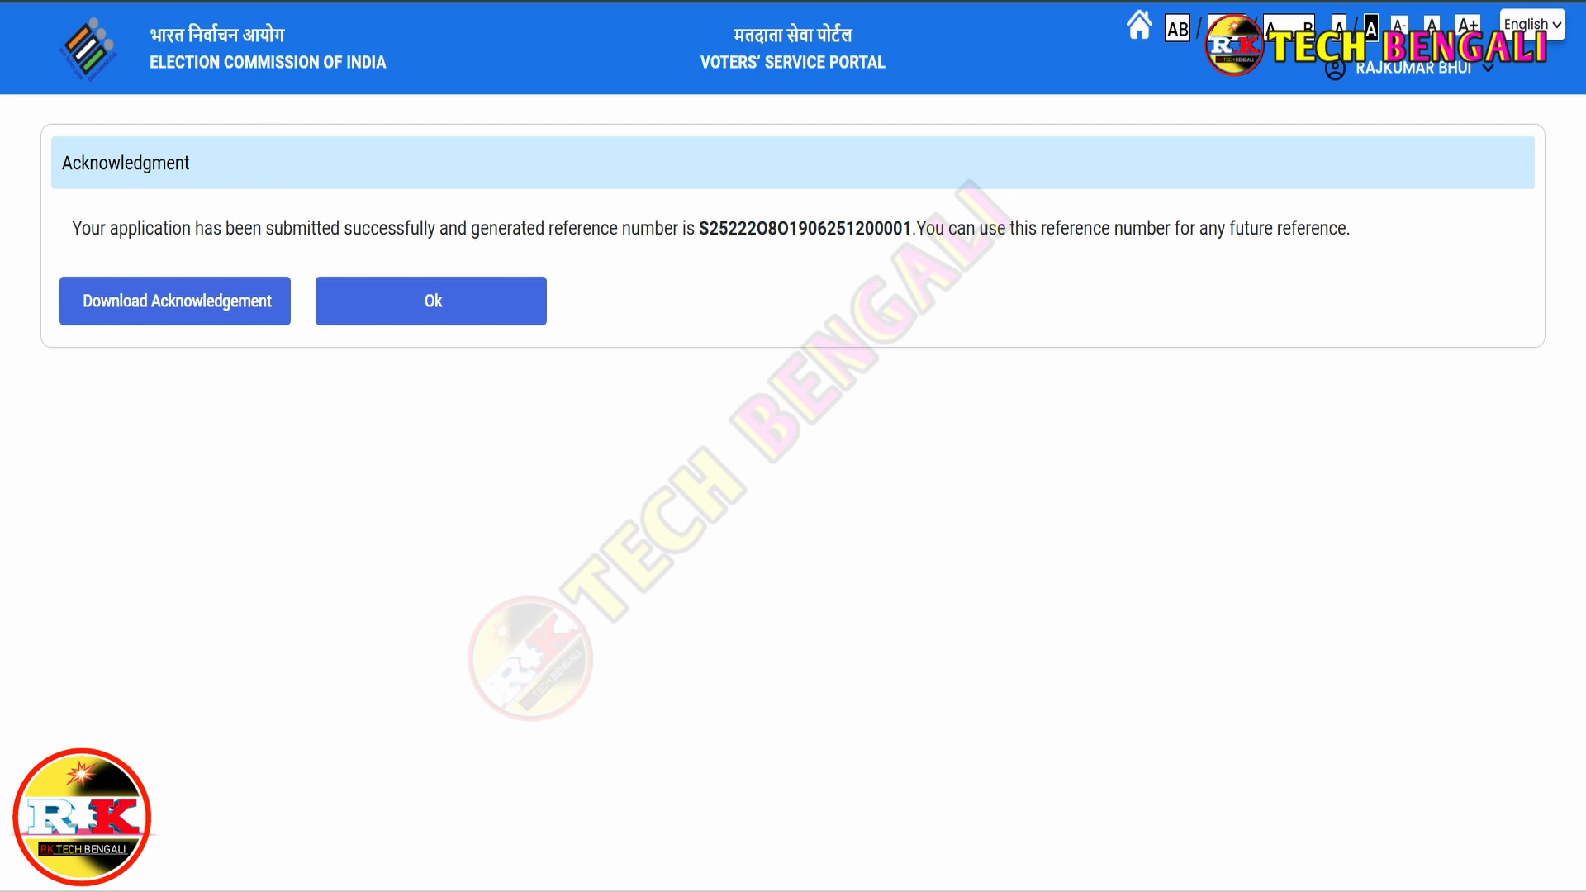
{"action": "left_click_drag", "start_coordinate": [71, 228], "coordinate": [435, 231]}
{"action": "left_click_drag", "start_coordinate": [696, 228], "coordinate": [911, 230]}
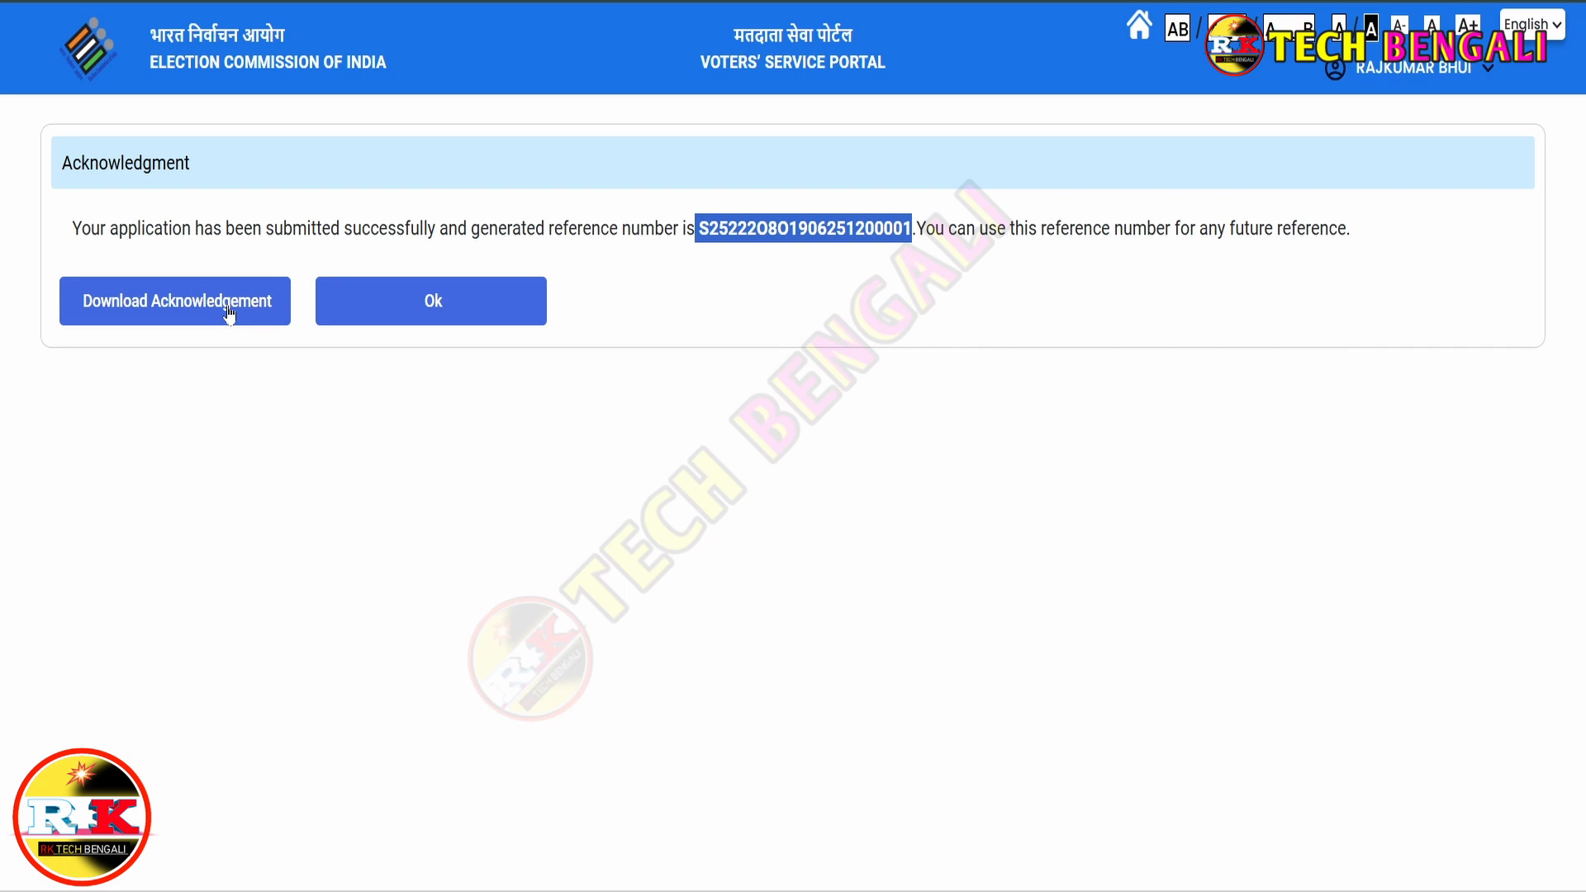
{"action": "left_click", "coordinate": [794, 349]}
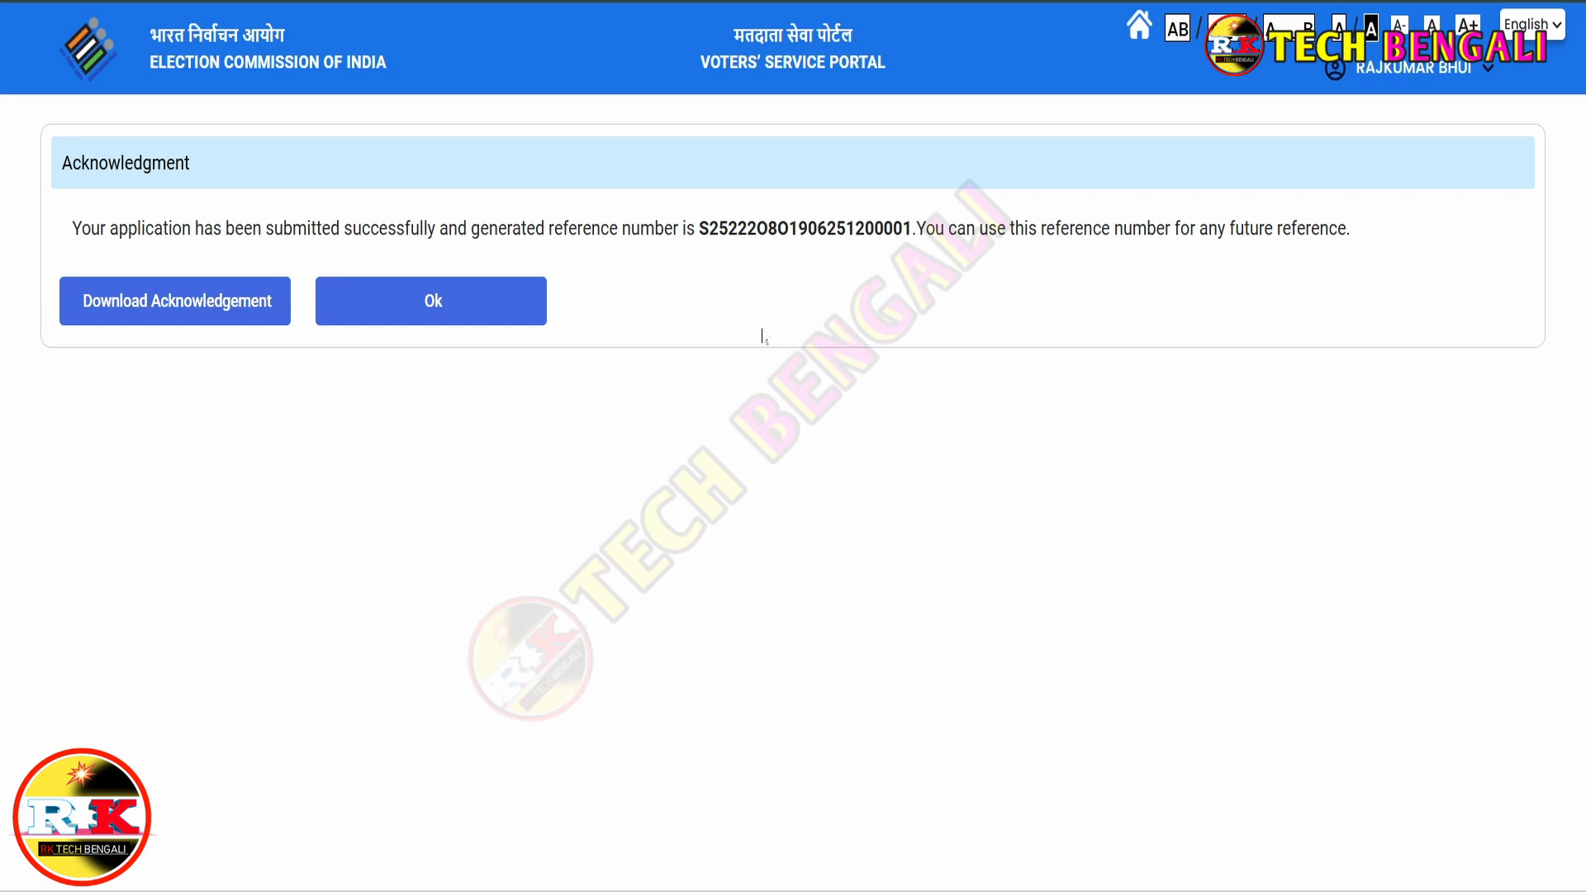
{"action": "left_click_drag", "start_coordinate": [699, 228], "coordinate": [912, 228]}
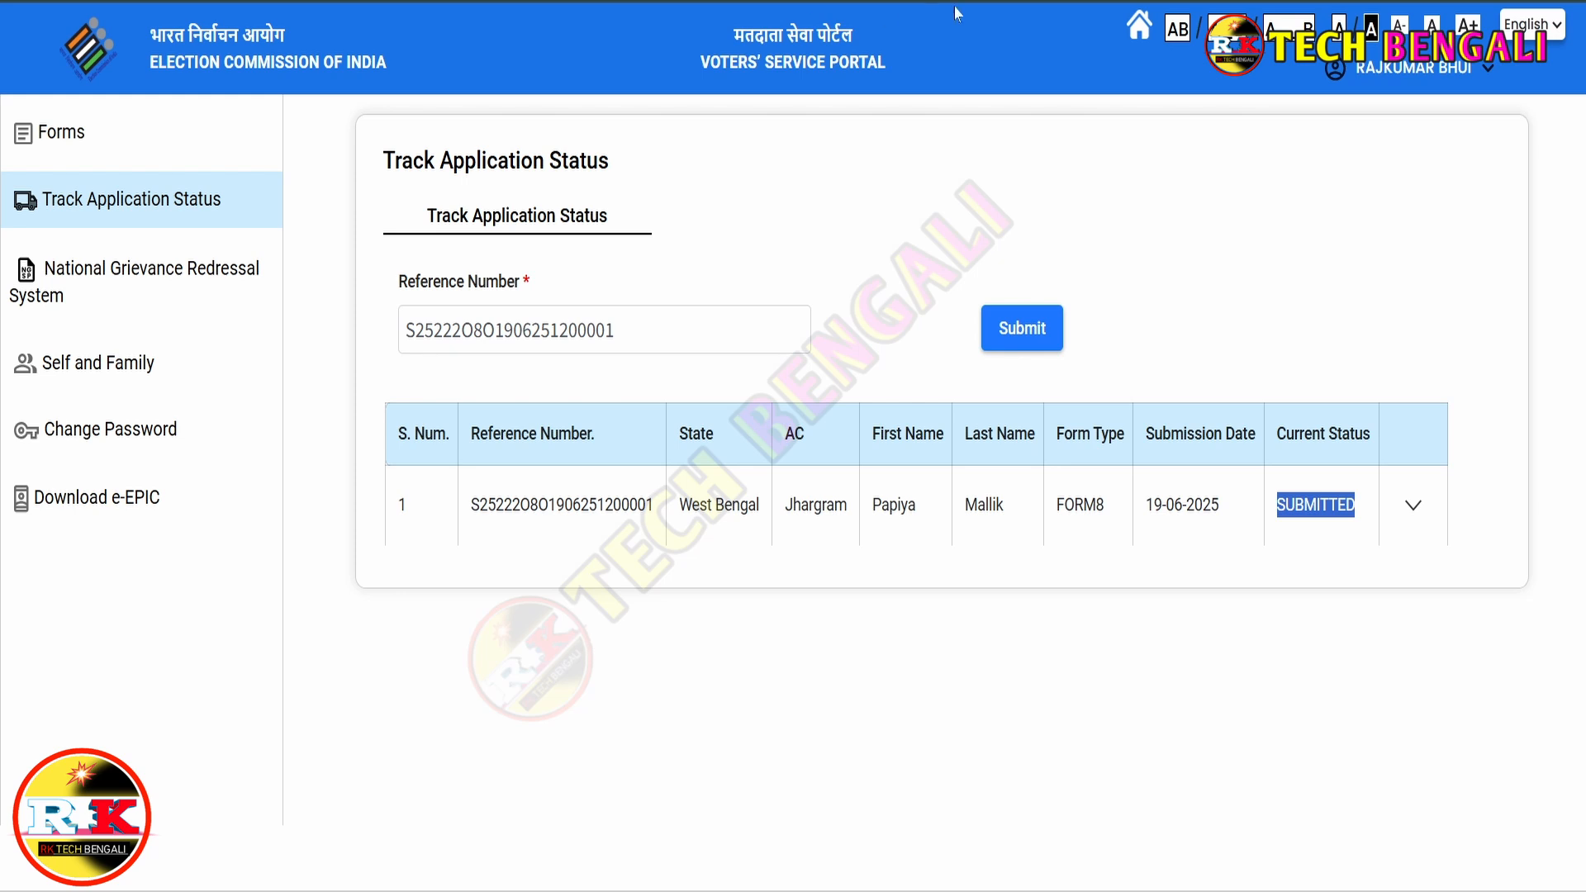
- Go back to the portal home page from the Track Application Status page
{"action": "left_click", "coordinate": [1140, 25]}
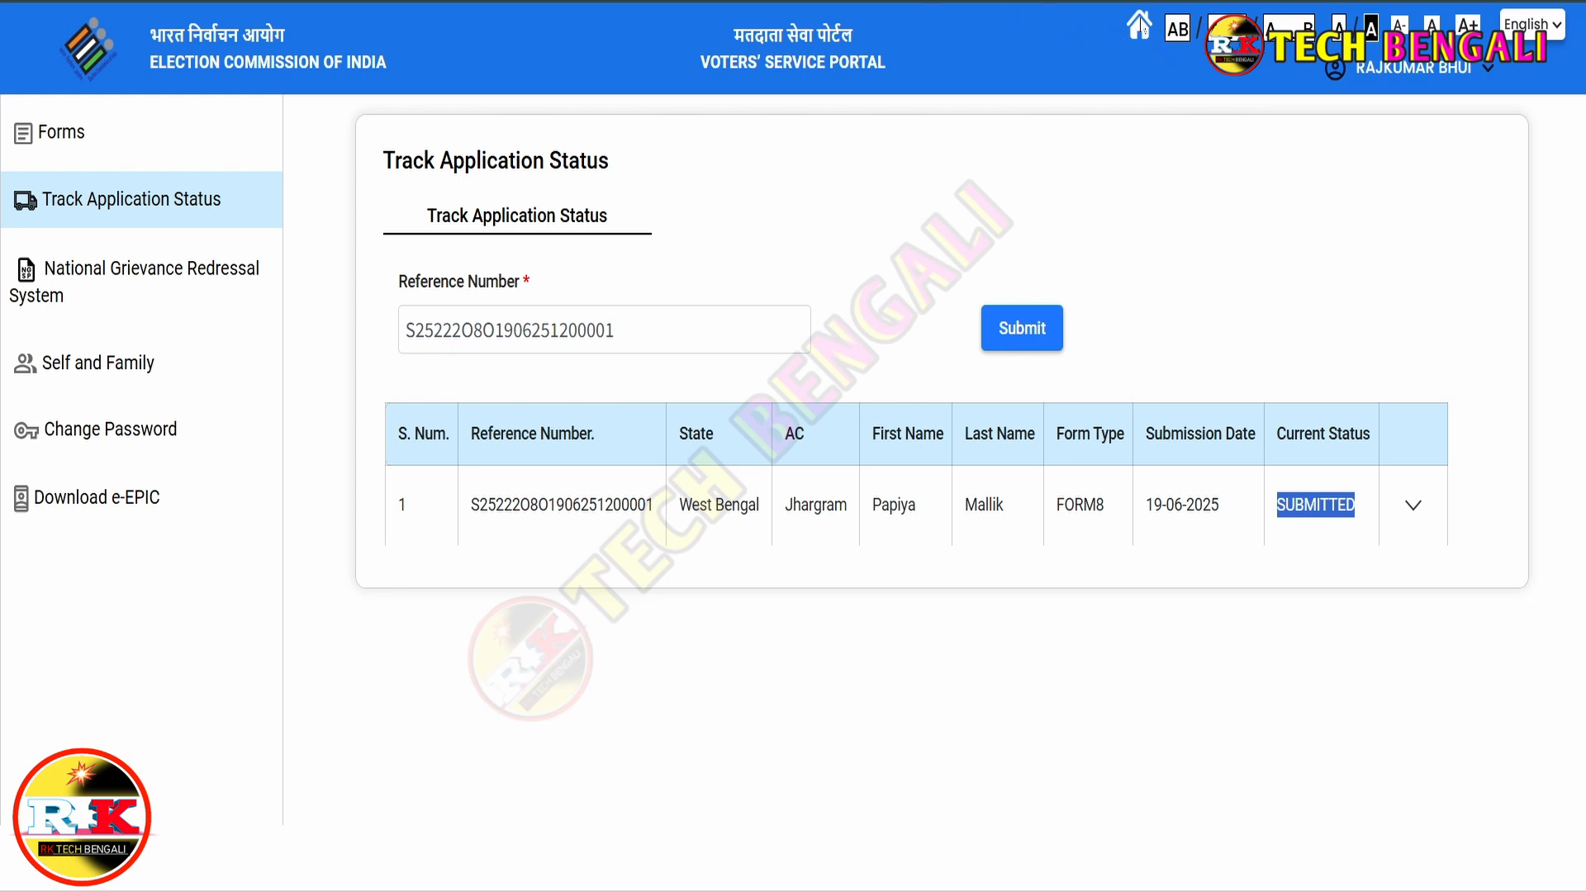